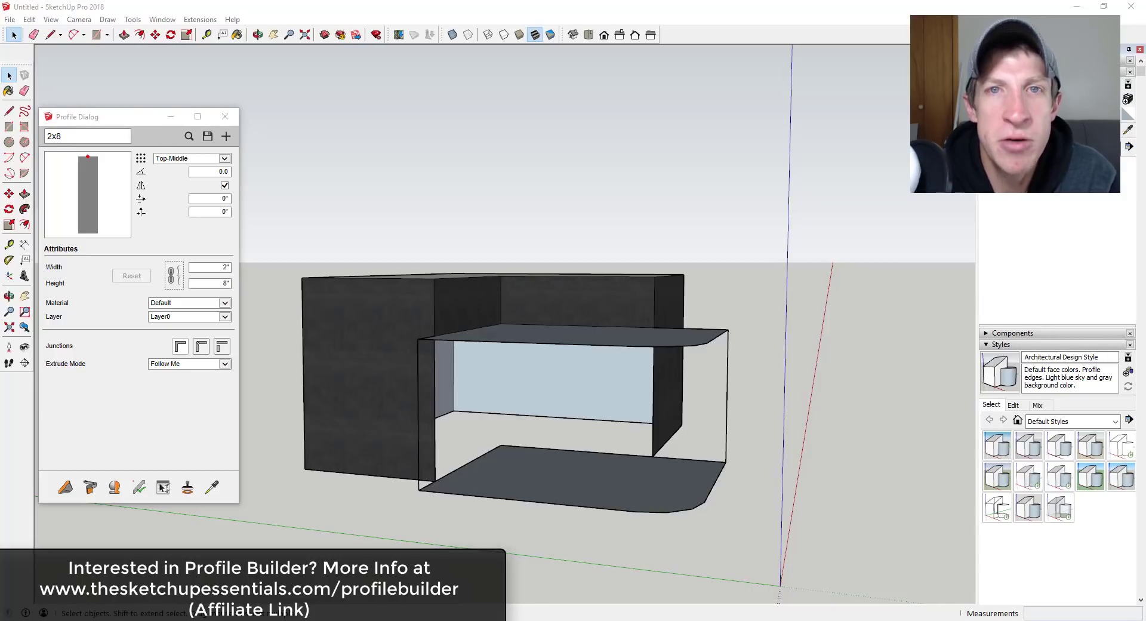
Examine the open wall area between the upper and lower slabs, including the rounded corner, from several angles
{"action": "left_click", "coordinate": [726, 394]}
{"action": "mouse_move", "coordinate": [748, 353]}
{"action": "middle_mouse_down"}
{"action": "mouse_move", "coordinate": [774, 353]}
{"action": "mouse_move", "coordinate": [785, 368]}
{"action": "mouse_move", "coordinate": [733, 357]}
{"action": "middle_mouse_up"}
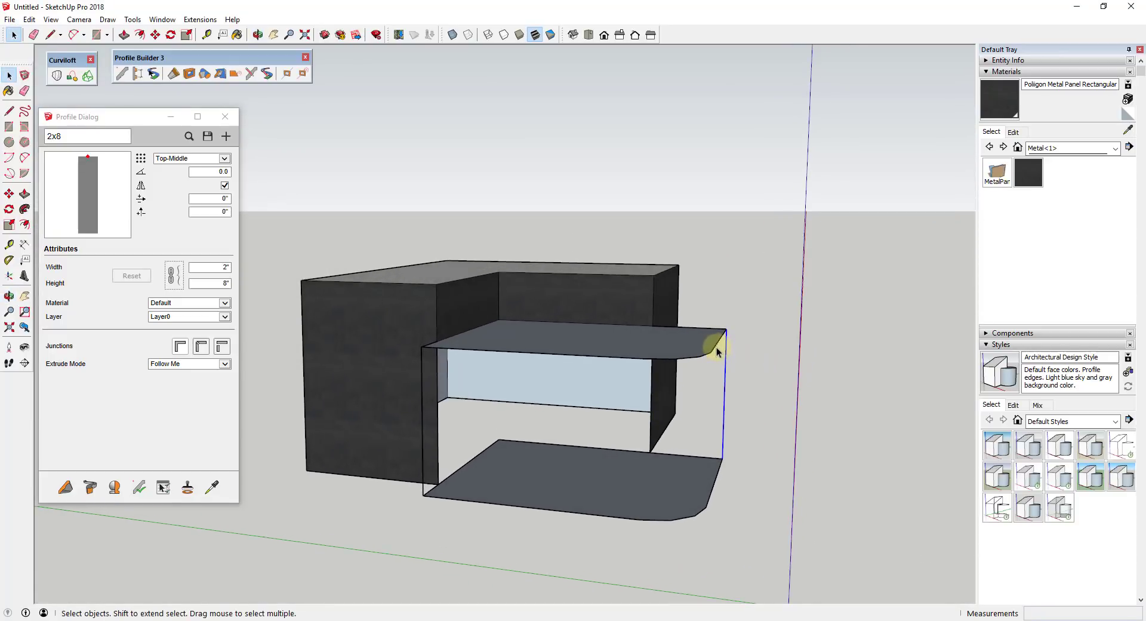
{"action": "middle_click_drag", "start_coordinate": [769, 387], "coordinate": [653, 358]}
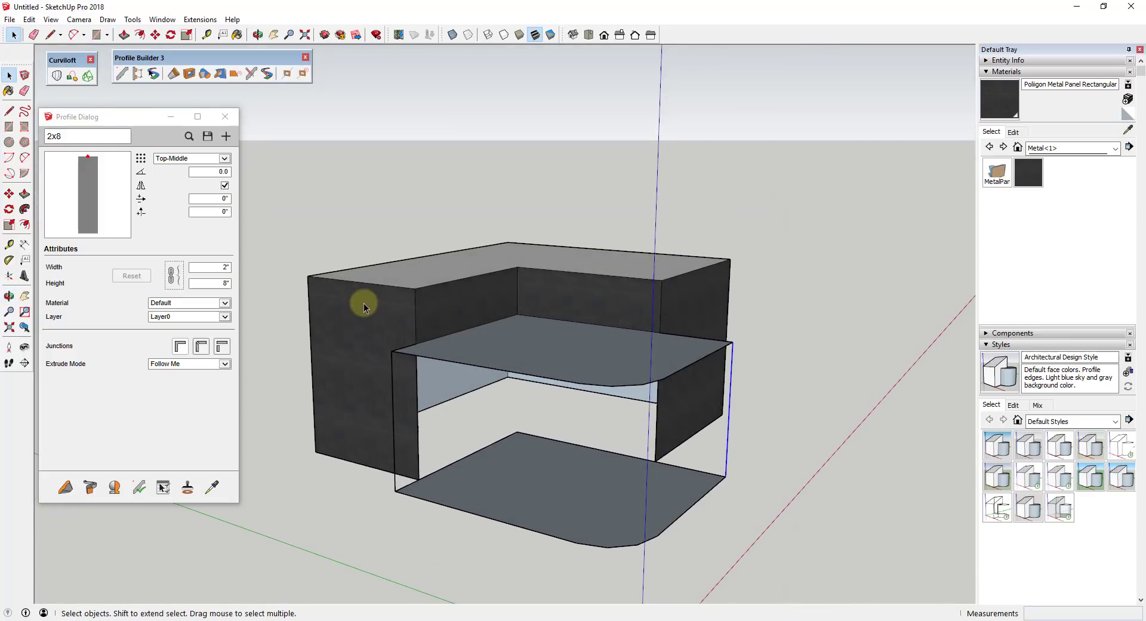
{"action": "scroll", "coordinate": [385, 345], "scroll_direction": "up", "scroll_amount": 1}
{"action": "scroll", "coordinate": [314, 288], "scroll_direction": "up", "scroll_amount": 5}
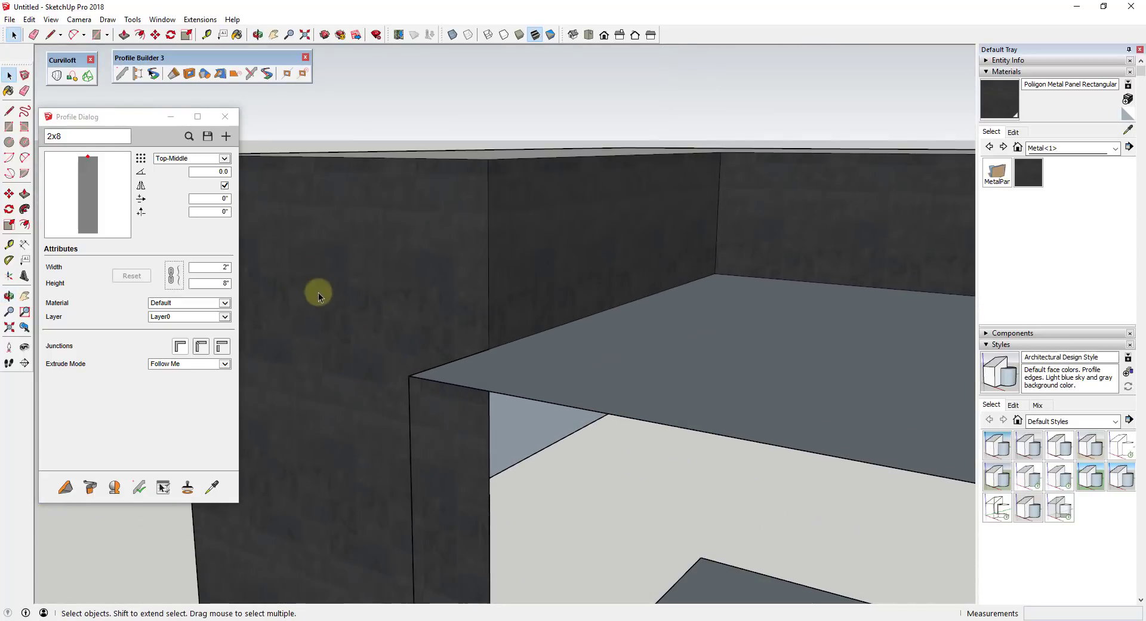
{"action": "scroll", "coordinate": [363, 309], "scroll_direction": "down", "scroll_amount": 4}
{"action": "middle_click_drag", "start_coordinate": [380, 311], "coordinate": [678, 346]}
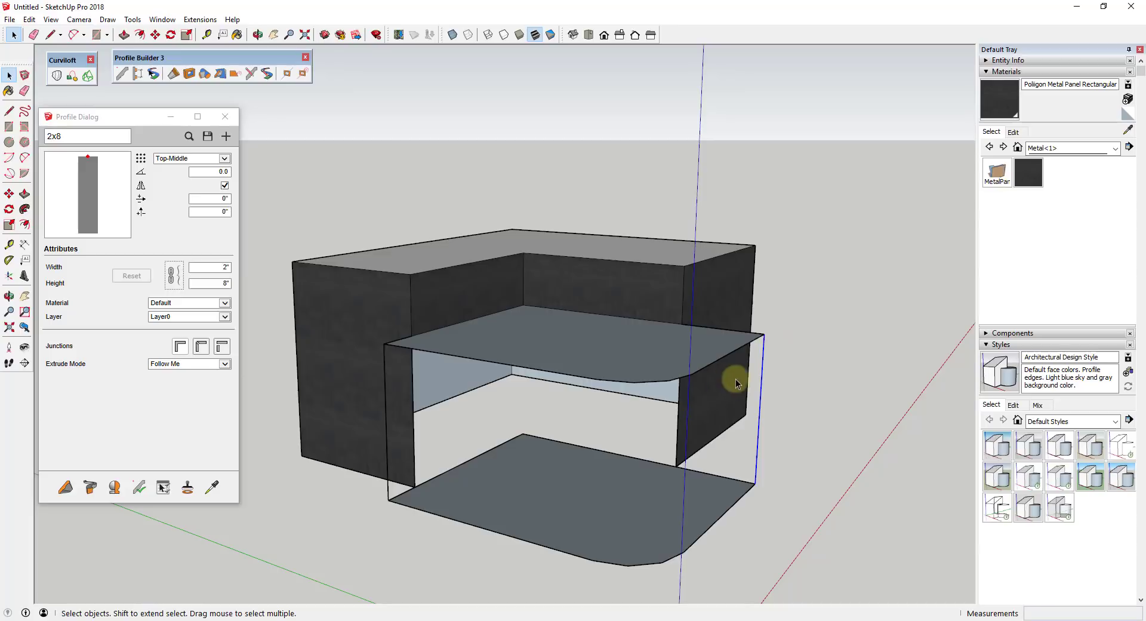
{"action": "middle_click_drag", "start_coordinate": [754, 358], "coordinate": [758, 428]}
Draw vertical lines connecting the upper and lower slabs at the first two vertices of the rounded corner
{"action": "key", "text": "l"}
{"action": "left_click", "coordinate": [698, 540]}
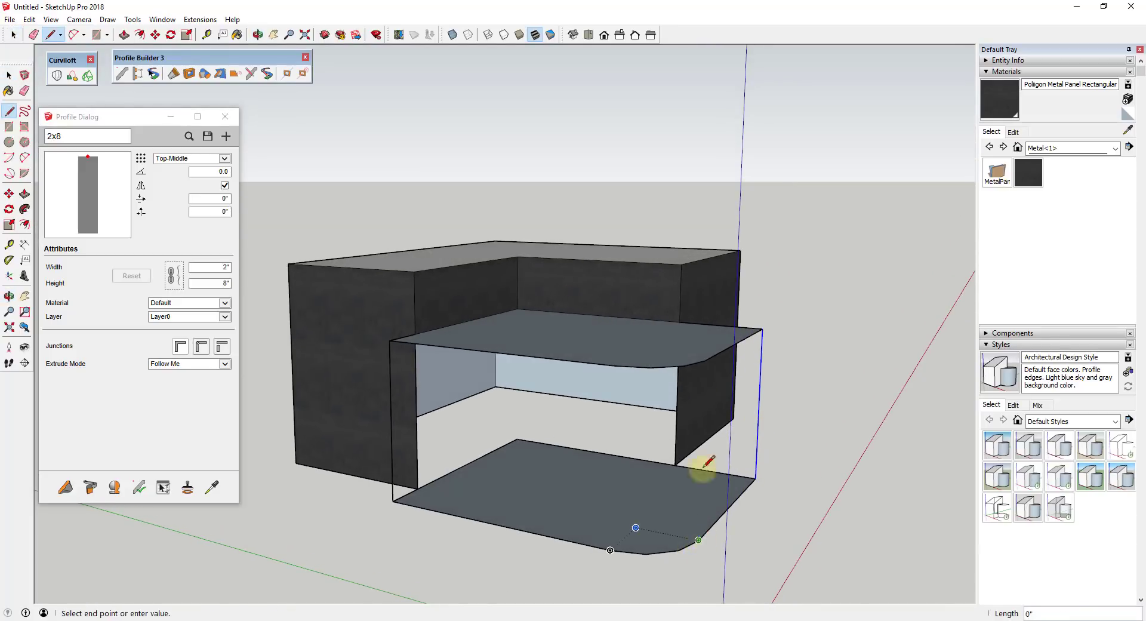
{"action": "left_click", "coordinate": [705, 360]}
{"action": "left_click", "coordinate": [680, 544]}
{"action": "left_click", "coordinate": [689, 366]}
{"action": "mouse_move", "coordinate": [689, 448]}
{"action": "middle_mouse_down"}
{"action": "mouse_move", "coordinate": [681, 503]}
{"action": "mouse_move", "coordinate": [665, 434]}
{"action": "middle_mouse_up"}
Connect the slabs with vertical lines at the remaining two rounded-corner vertices to close the front wall faces
{"action": "key", "text": "l"}
{"action": "left_click", "coordinate": [650, 430]}
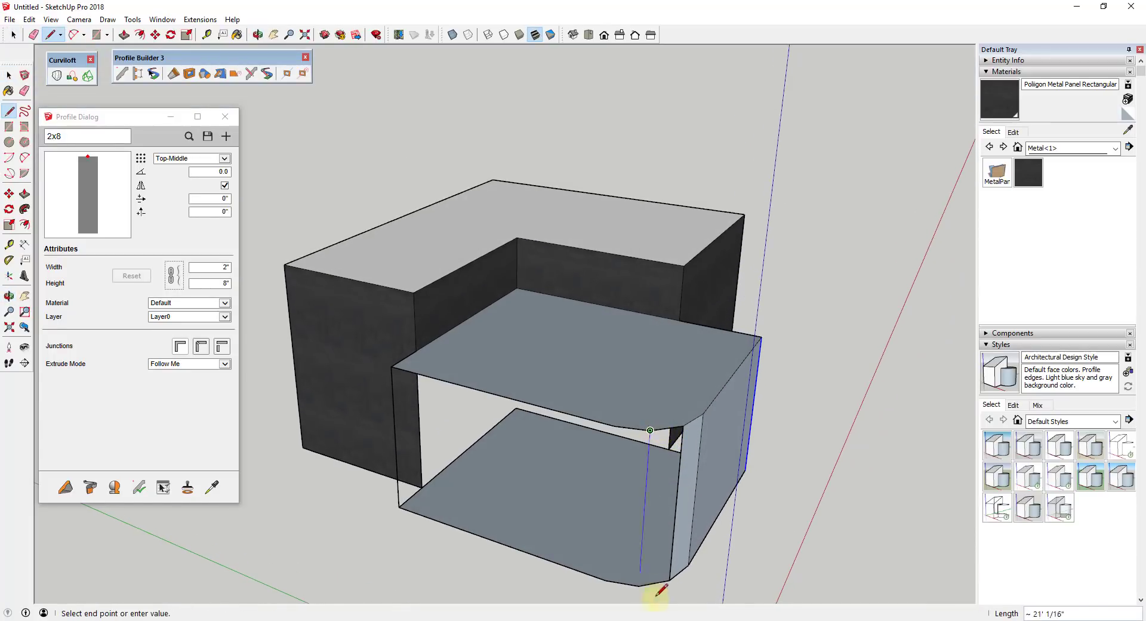
{"action": "left_click", "coordinate": [640, 584]}
{"action": "key", "text": "space"}
{"action": "key", "text": "l"}
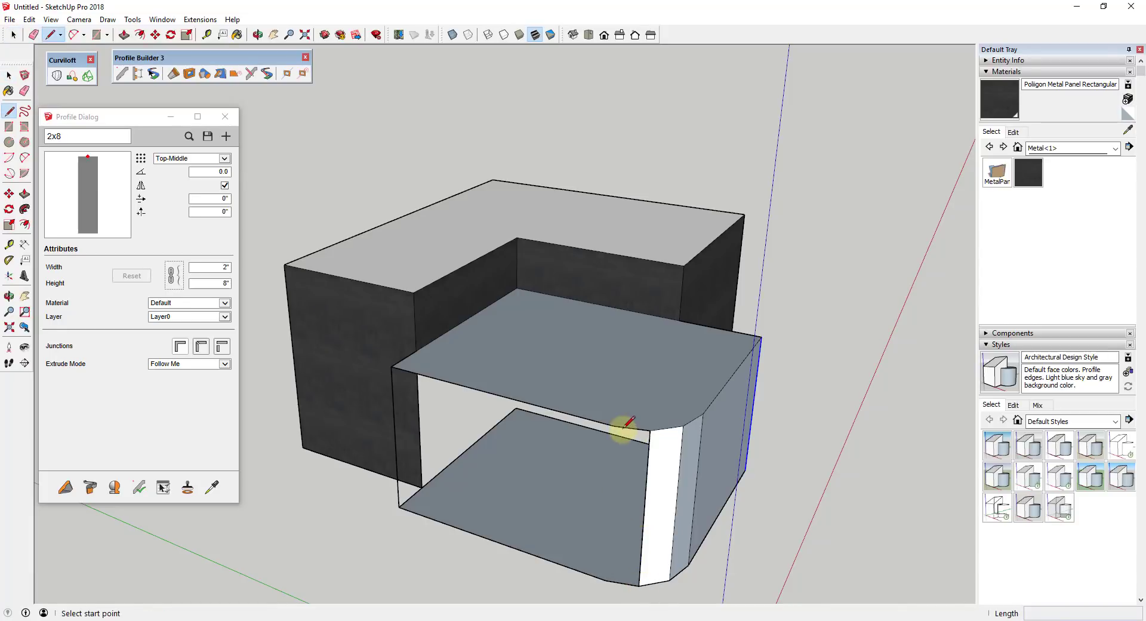
{"action": "left_click", "coordinate": [614, 427]}
{"action": "left_click", "coordinate": [606, 572]}
{"action": "middle_click_drag", "start_coordinate": [606, 572], "coordinate": [690, 486]}
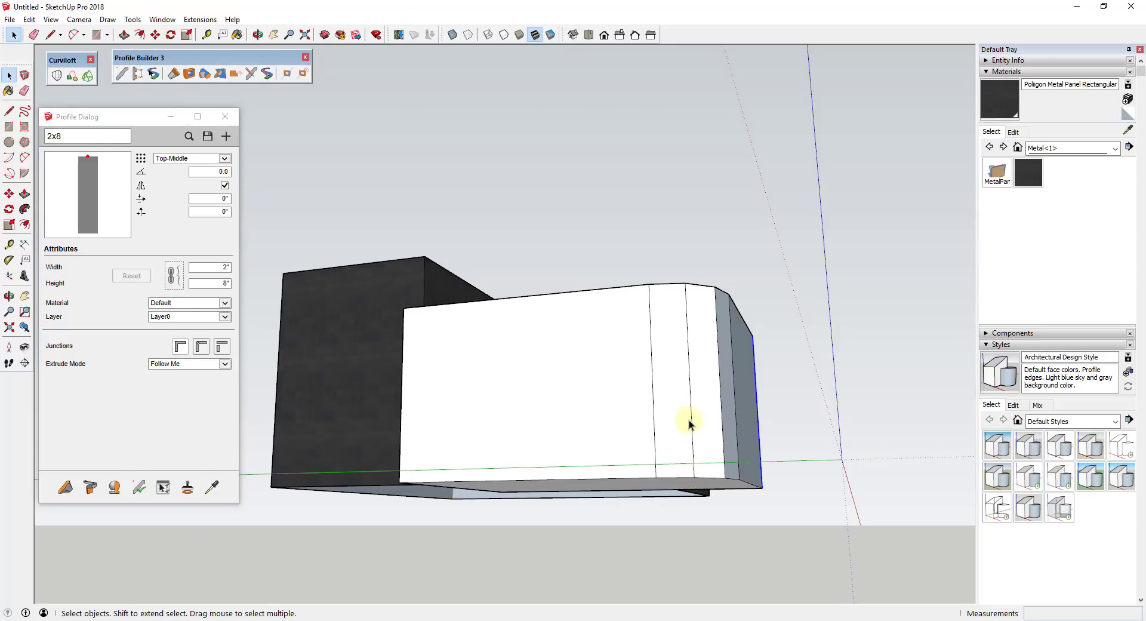
{"action": "middle_click_drag", "start_coordinate": [711, 403], "coordinate": [716, 439]}
Undo the hand-drawn vertical lines and wall faces between the two slabs
{"action": "key", "text": "ctrl+z"}
{"action": "key", "text": "ctrl+z"}
{"action": "key", "text": "ctrl+z"}
{"action": "key", "text": "ctrl+z"}
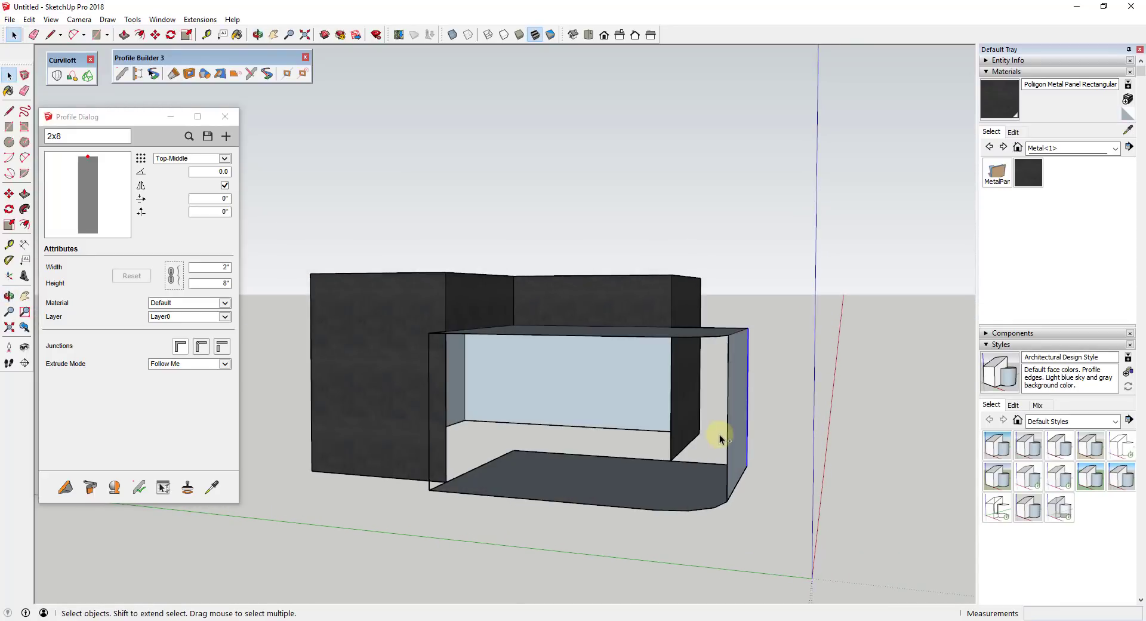
{"action": "middle_click_drag", "start_coordinate": [734, 432], "coordinate": [764, 394]}
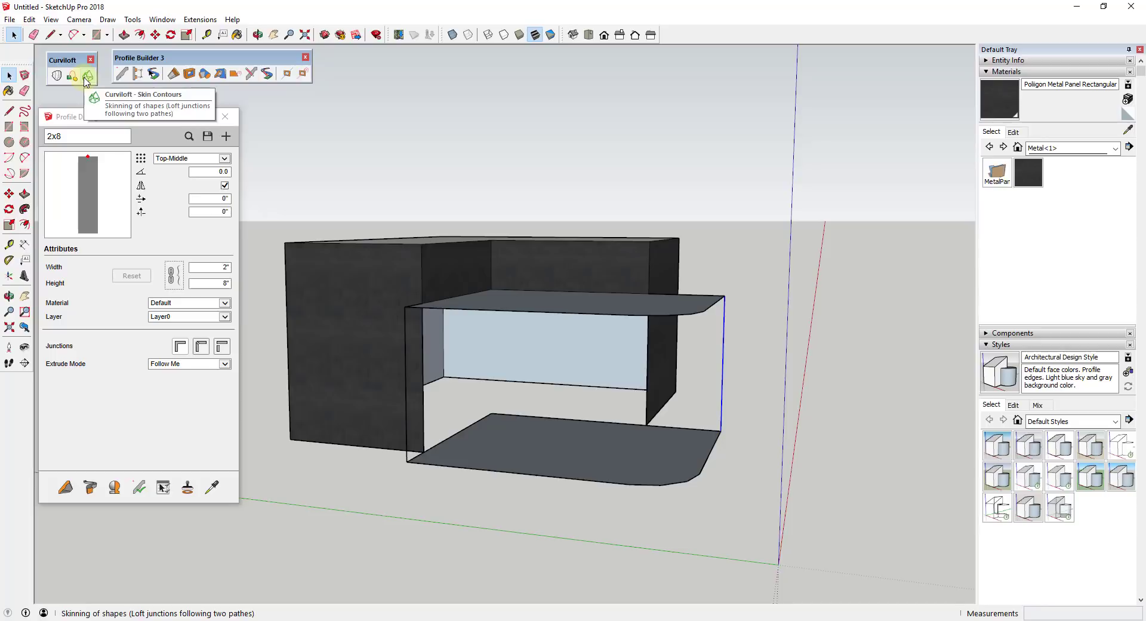
Select the full edge contour around the open curved wall and generate a surface from it with Curviloft Skin Contours
{"action": "left_click", "coordinate": [690, 314], "text": "shift"}
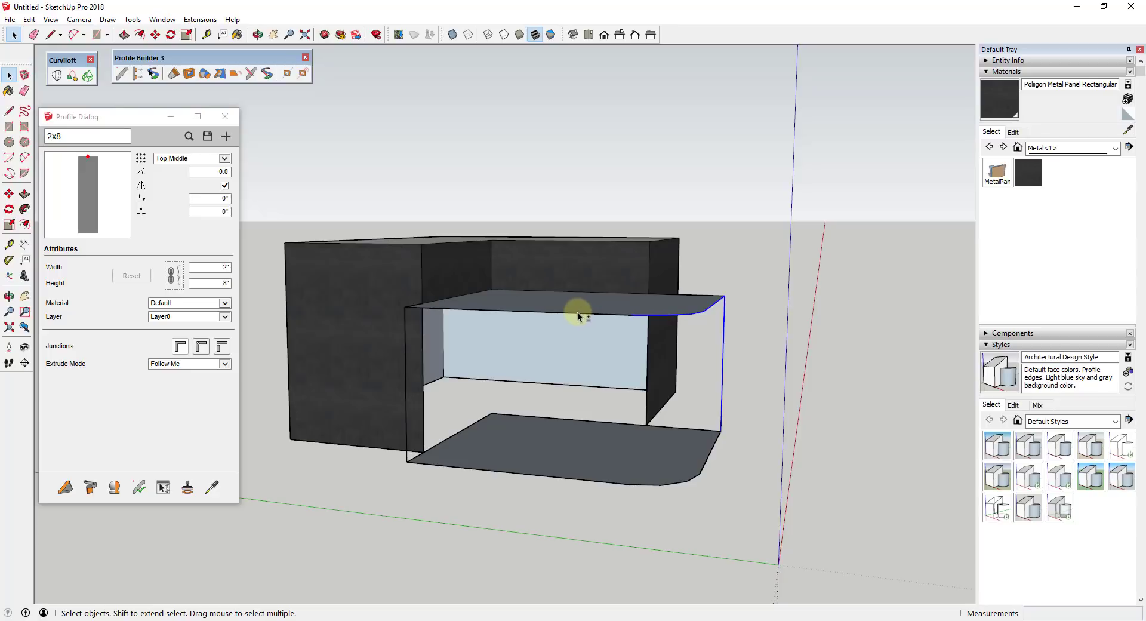
{"action": "left_click", "coordinate": [570, 312], "text": "shift"}
{"action": "left_click", "coordinate": [407, 328], "text": "shift"}
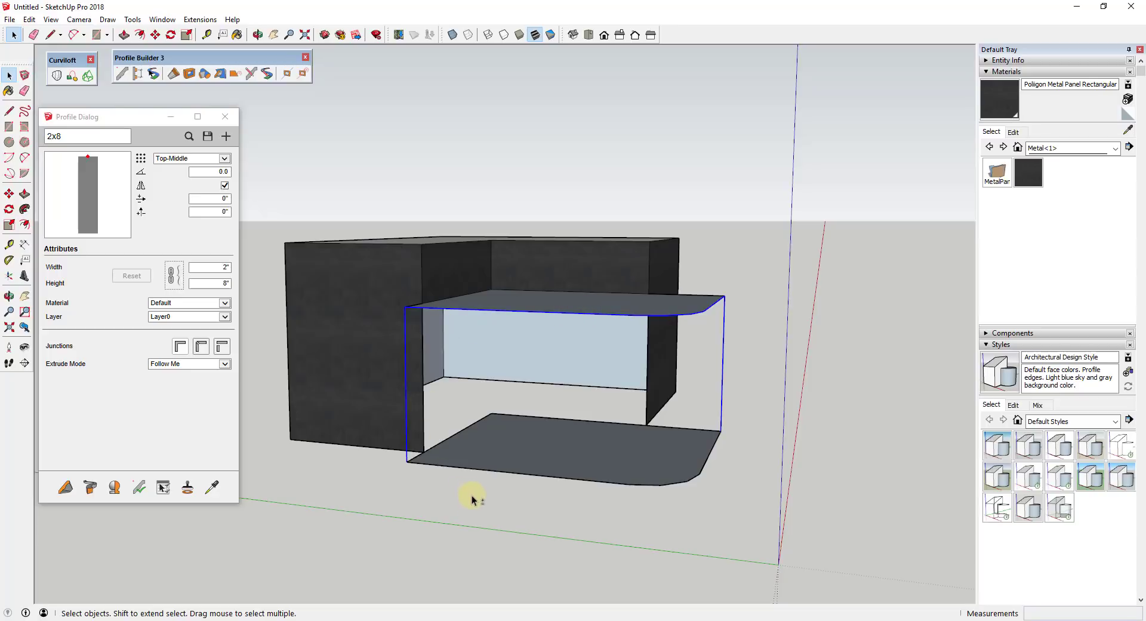
{"action": "left_click", "coordinate": [485, 472], "text": "shift"}
{"action": "left_click", "coordinate": [674, 484], "text": "shift"}
{"action": "middle_click_drag", "start_coordinate": [703, 463], "coordinate": [698, 467]}
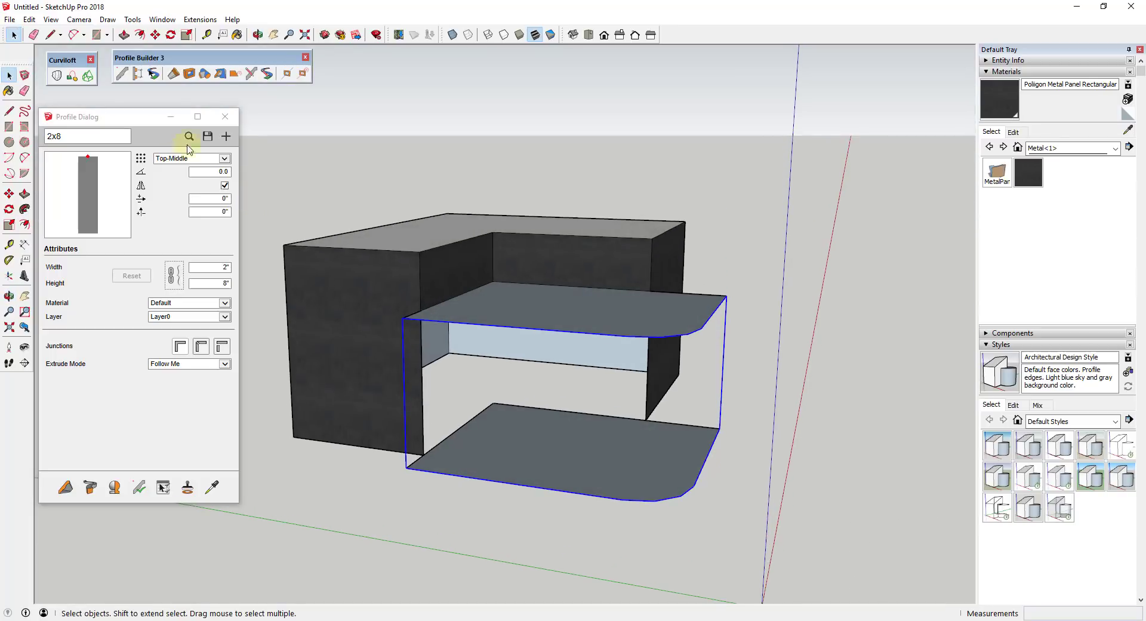
{"action": "left_click", "coordinate": [87, 78]}
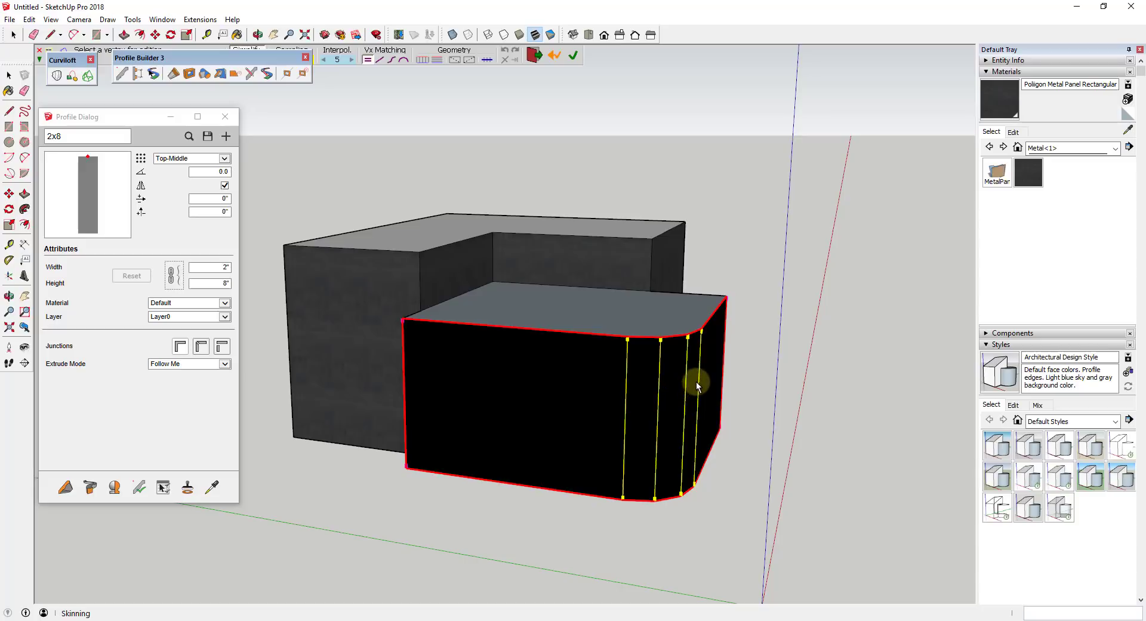
{"action": "mouse_move", "coordinate": [729, 331]}
{"action": "middle_mouse_down"}
{"action": "mouse_move", "coordinate": [657, 312]}
{"action": "mouse_move", "coordinate": [736, 335]}
{"action": "middle_mouse_up"}
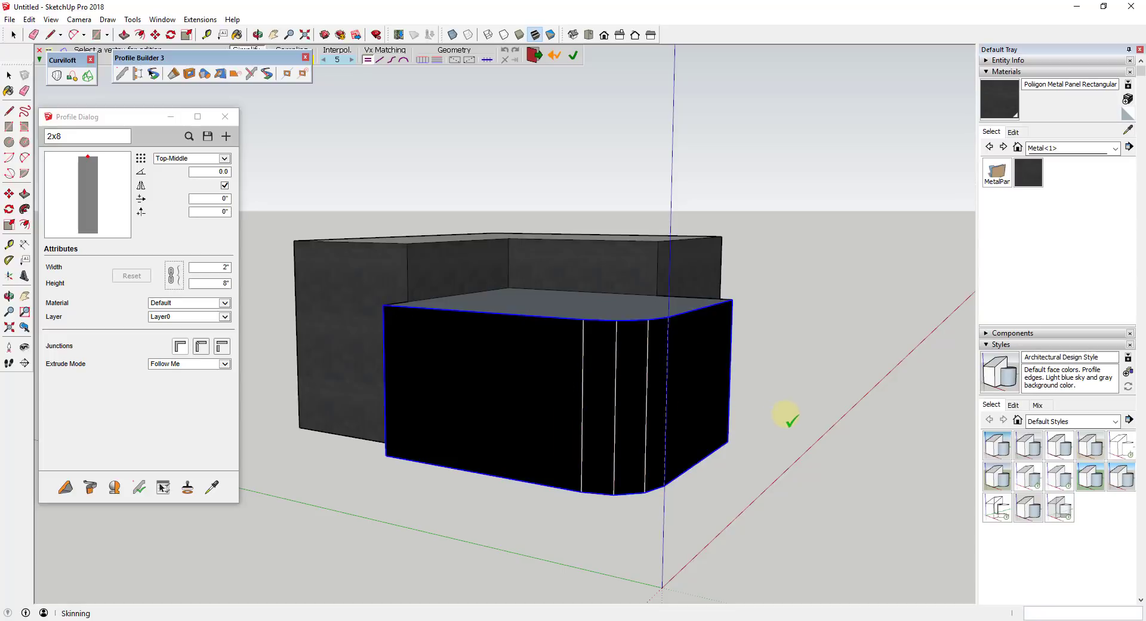
{"action": "left_click", "coordinate": [788, 414]}
{"action": "middle_click_drag", "start_coordinate": [788, 414], "coordinate": [673, 393]}
{"action": "key", "text": "space"}
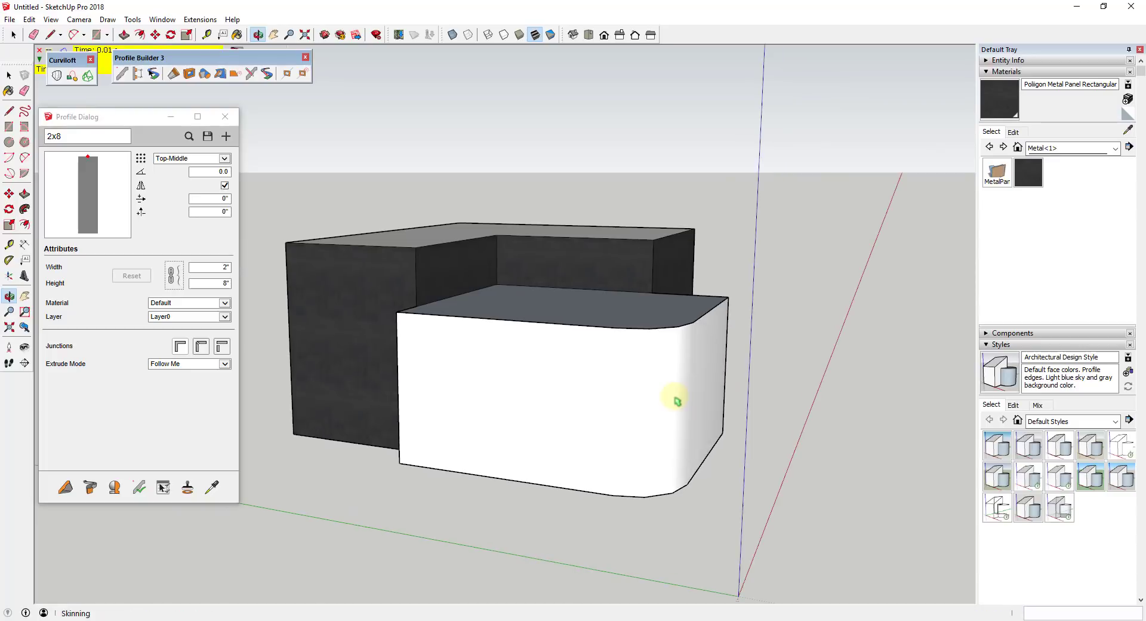
Hide the generated curved wall skin and clear the selection
{"action": "left_click", "coordinate": [666, 399]}
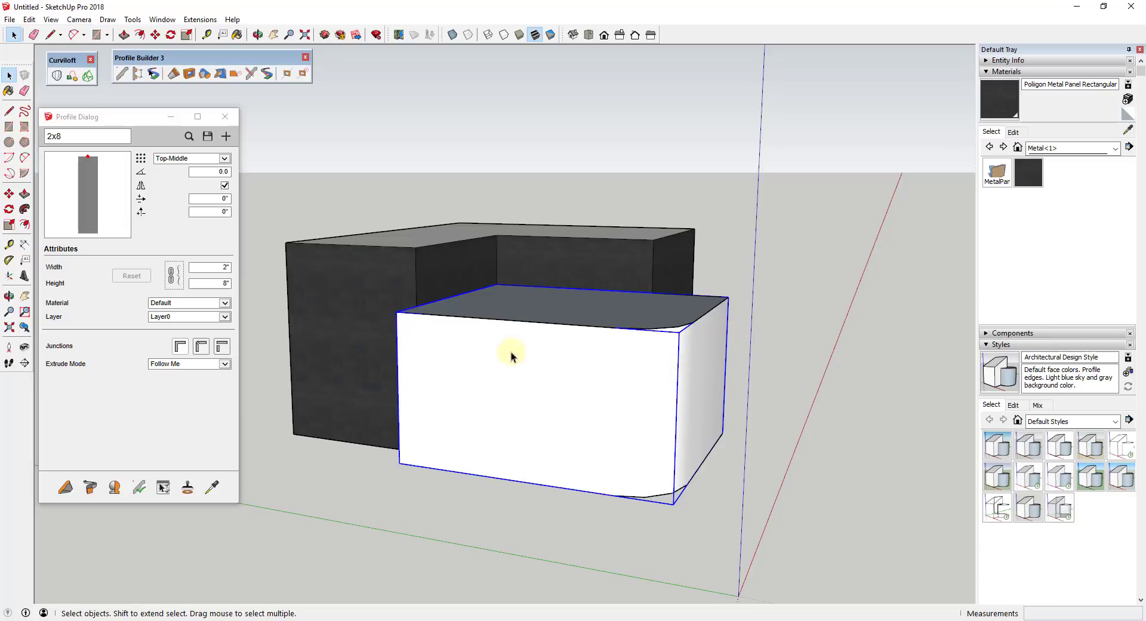
{"action": "right_click", "coordinate": [638, 379]}
{"action": "left_click", "coordinate": [684, 264]}
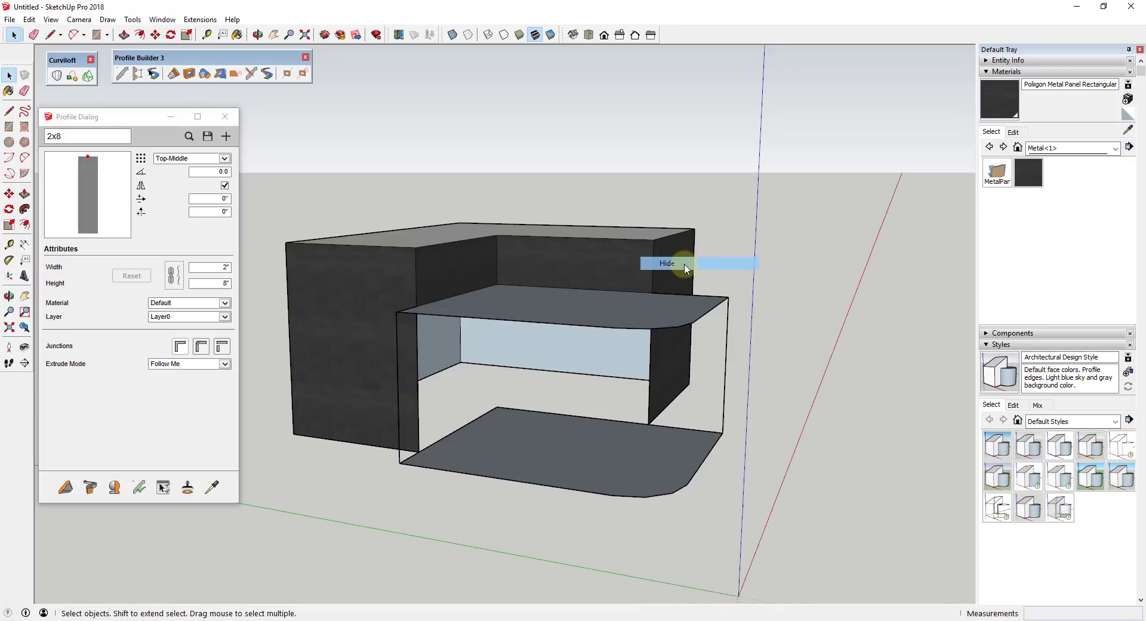
{"action": "left_click", "coordinate": [697, 318]}
{"action": "left_click", "coordinate": [752, 342]}
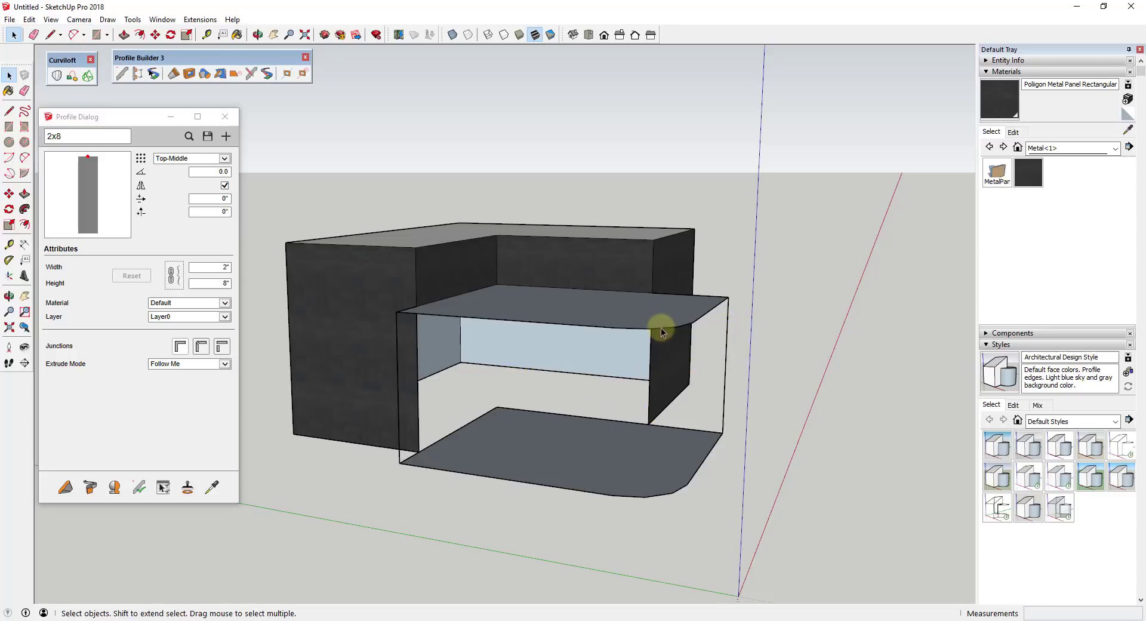
Divide the vertical edge joining the slabs beside the rounded corner into 5 segments
{"action": "left_click", "coordinate": [726, 358]}
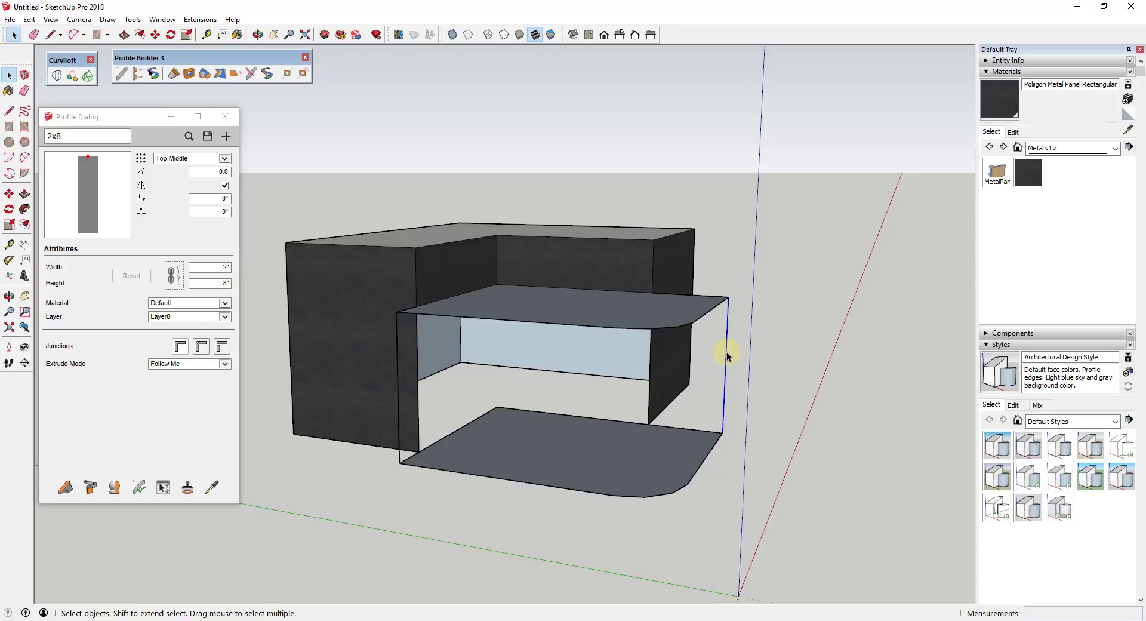
{"action": "right_click", "coordinate": [726, 357]}
{"action": "left_click", "coordinate": [775, 134]}
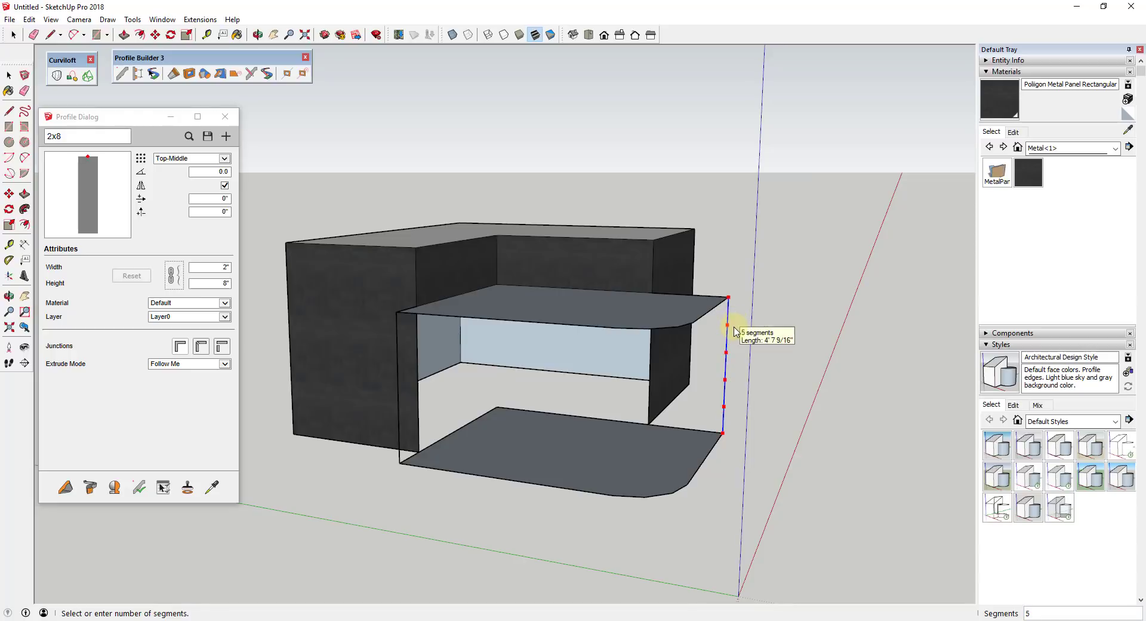
{"action": "left_click", "coordinate": [733, 330]}
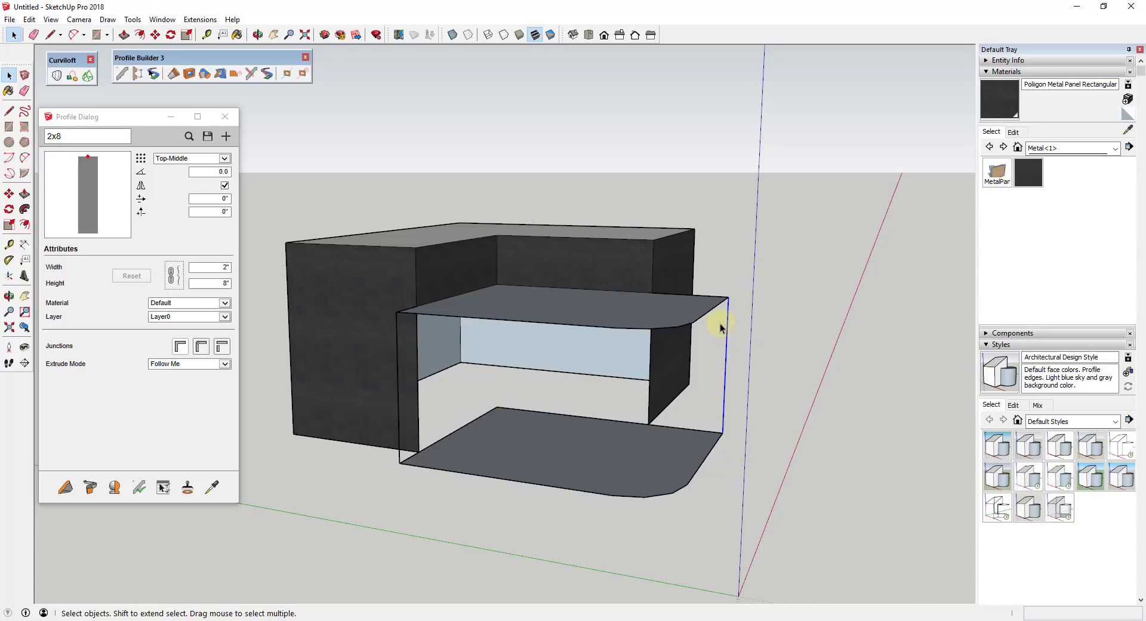
Select the slab edges, divided vertical edge and opposite vertical edge as one contour and preview its Curviloft Skin Contours surface
{"action": "left_click", "coordinate": [686, 325], "text": "shift"}
{"action": "left_click", "coordinate": [711, 451], "text": "shift"}
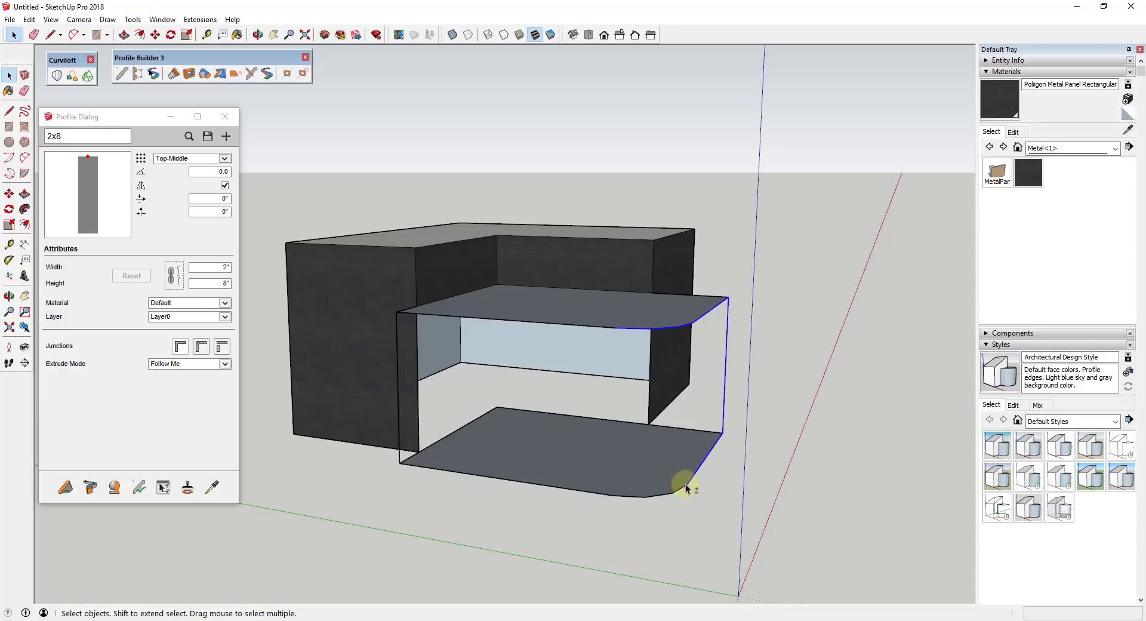
{"action": "left_click", "coordinate": [666, 495], "text": "shift"}
{"action": "left_click", "coordinate": [544, 485], "text": "shift"}
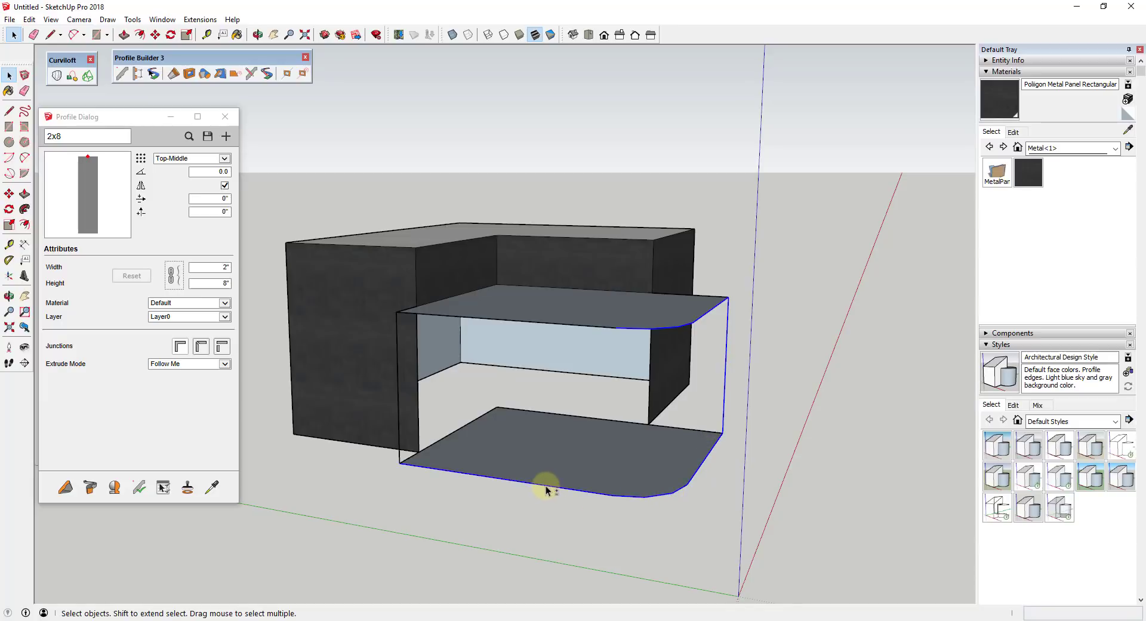
{"action": "left_click", "coordinate": [399, 441], "text": "shift"}
{"action": "left_click", "coordinate": [555, 322], "text": "shift"}
{"action": "middle_click_drag", "start_coordinate": [585, 342], "coordinate": [621, 352]}
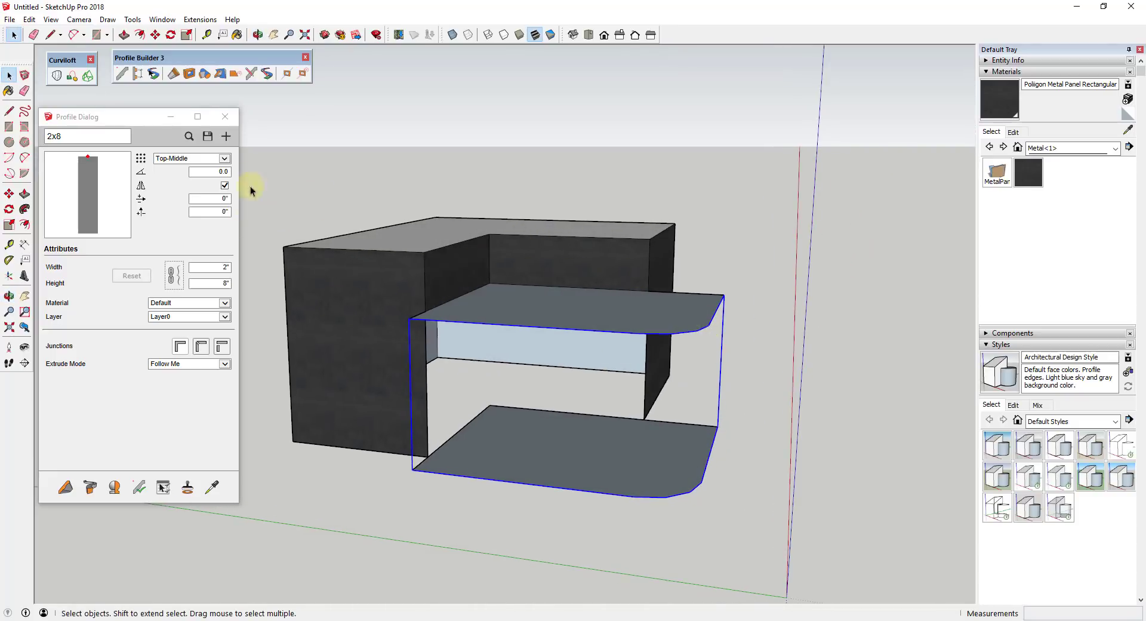
{"action": "left_click", "coordinate": [87, 76]}
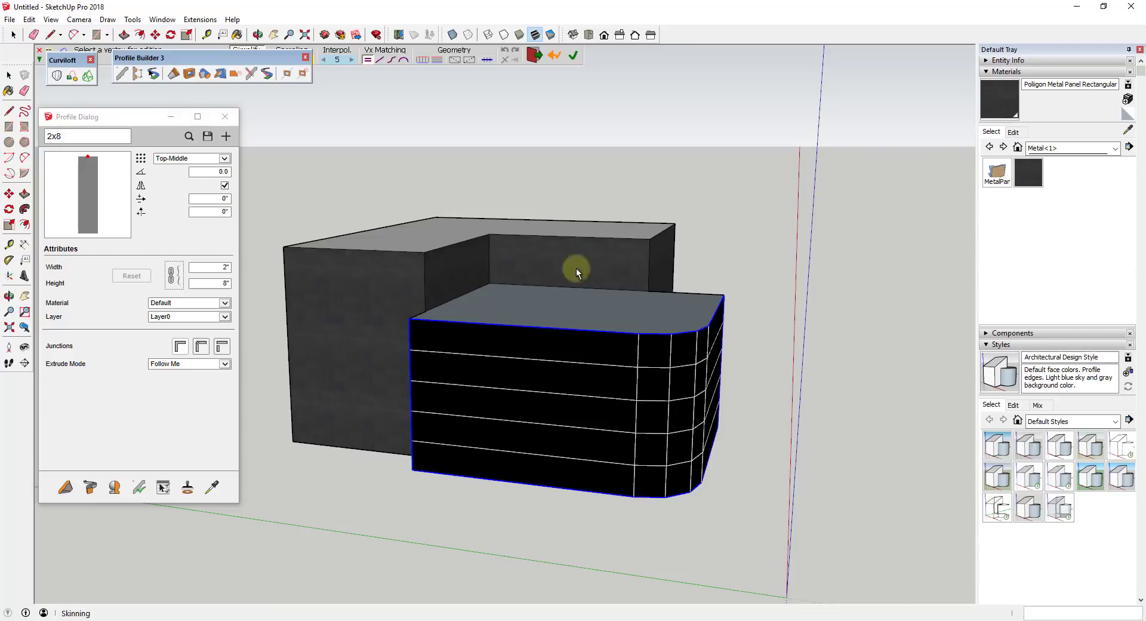
{"action": "middle_click_drag", "start_coordinate": [796, 336], "coordinate": [734, 326]}
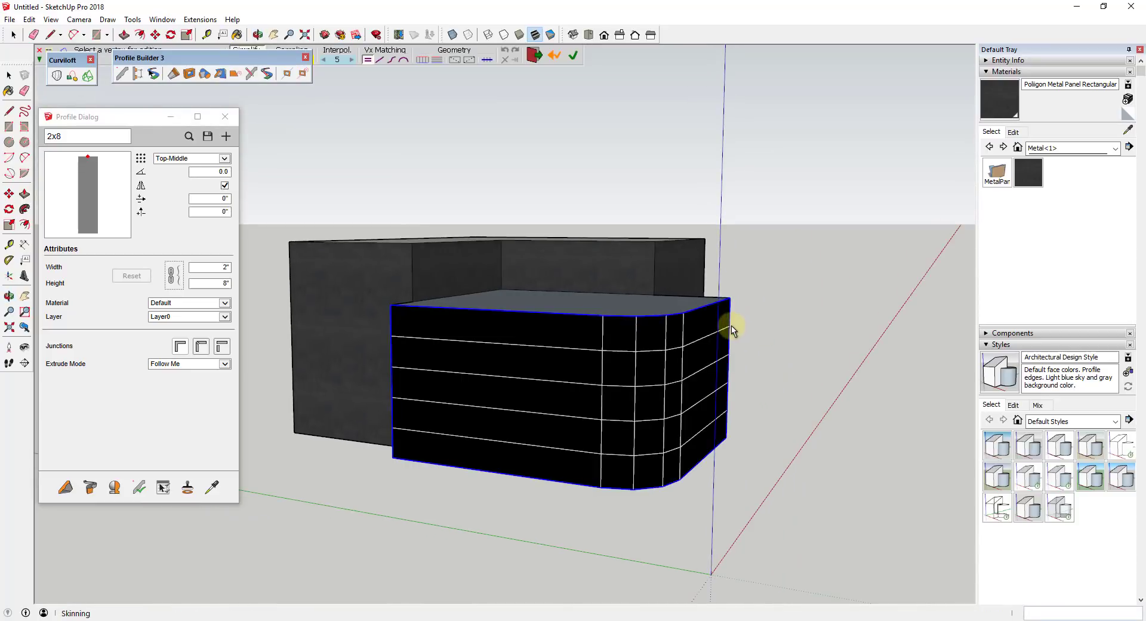
{"action": "left_click", "coordinate": [453, 345]}
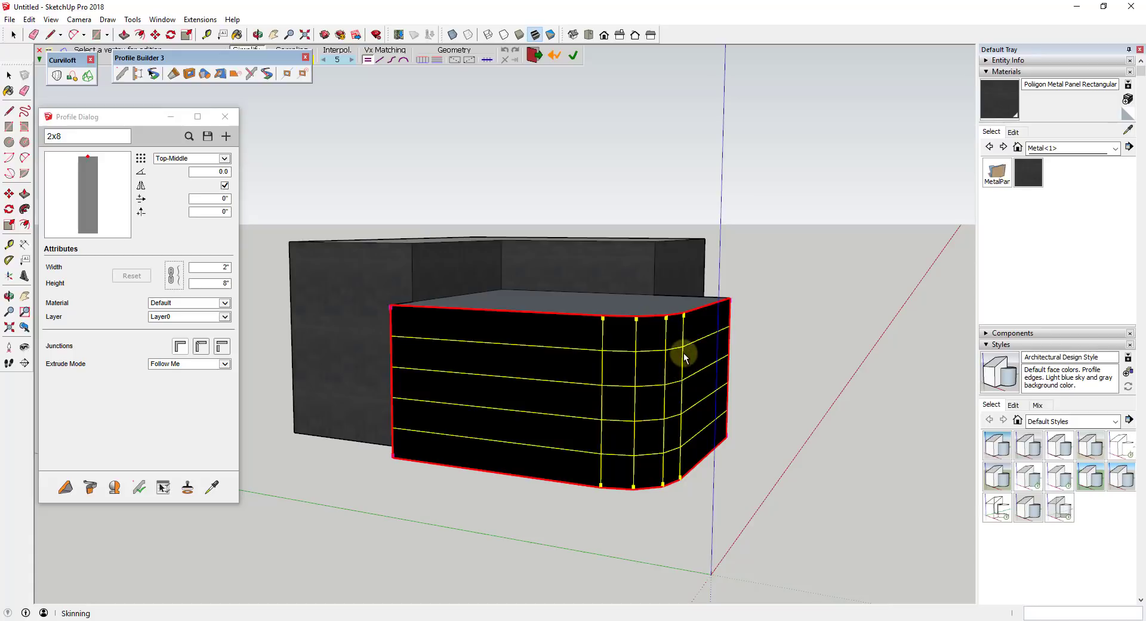
Switch the skin geometry to grid lines without faces and generate the wireframe grid
{"action": "mouse_move", "coordinate": [242, 54]}
{"action": "left_mouse_down"}
{"action": "mouse_move", "coordinate": [247, 78]}
{"action": "mouse_move", "coordinate": [239, 73]}
{"action": "left_mouse_up"}
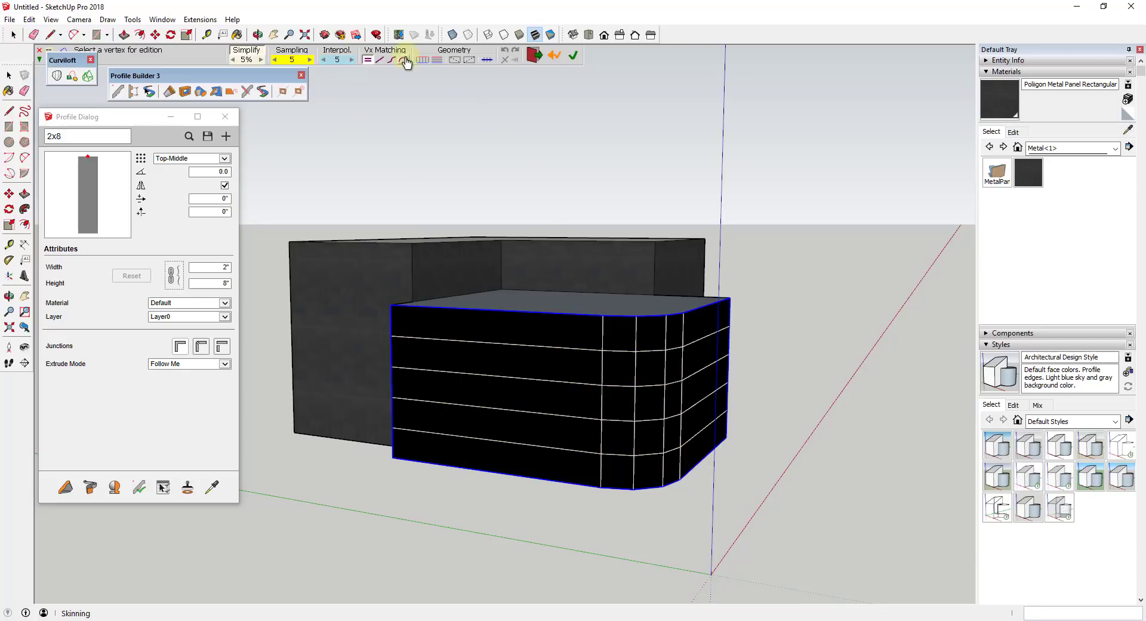
{"action": "left_click", "coordinate": [435, 60]}
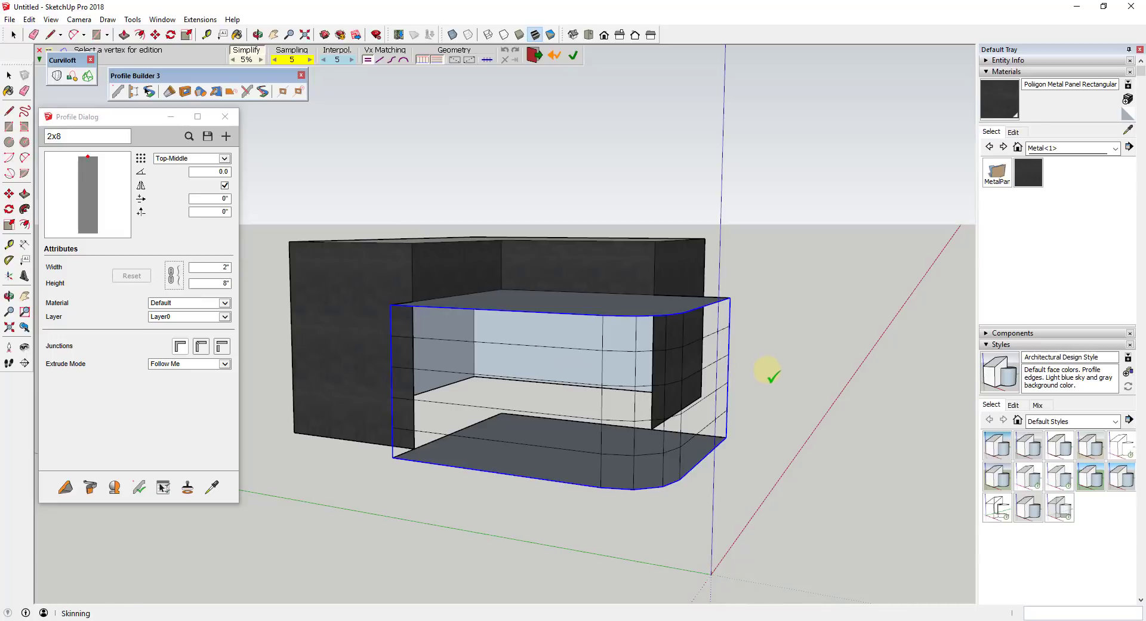
{"action": "middle_click_drag", "start_coordinate": [691, 379], "coordinate": [734, 370]}
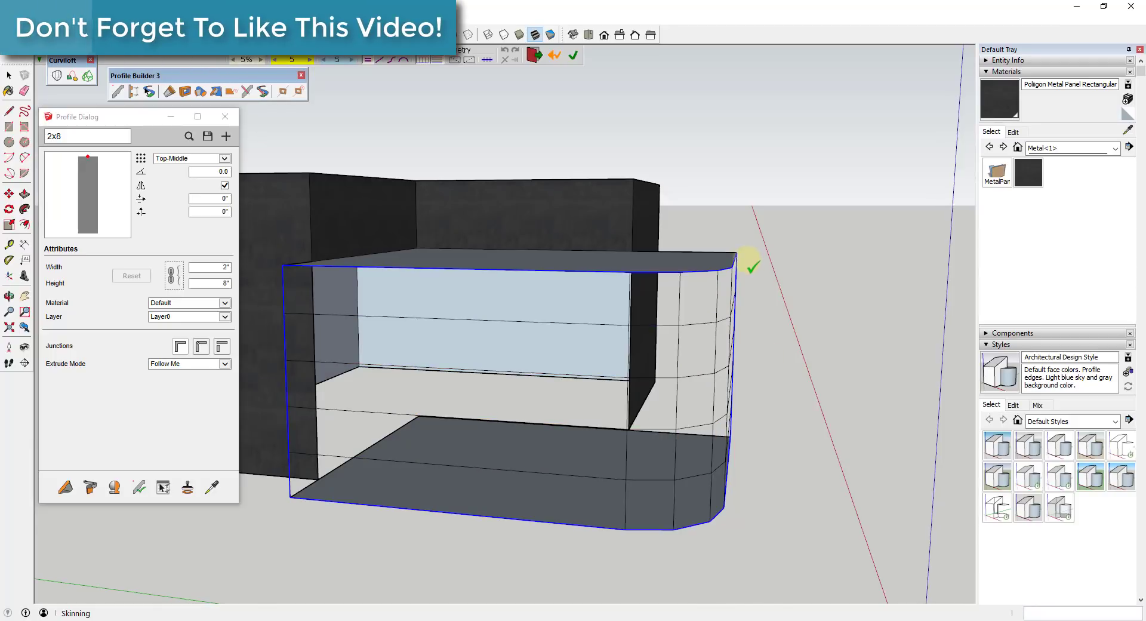
{"action": "middle_click_drag", "start_coordinate": [790, 396], "coordinate": [696, 335]}
{"action": "key", "text": "space"}
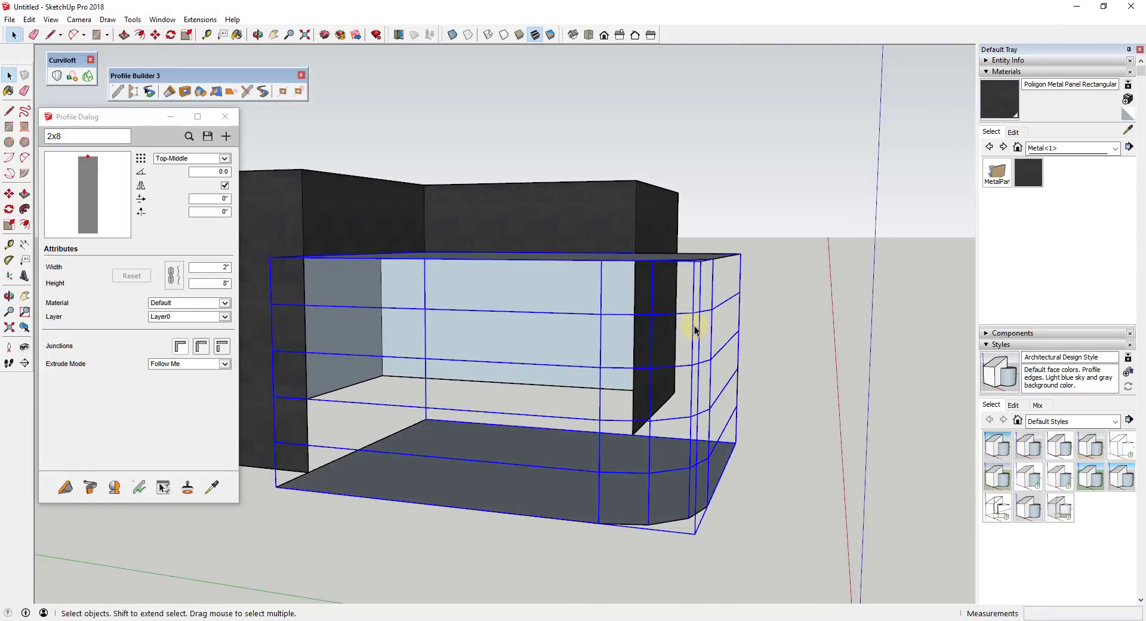
Move the curved grid about 18' 8" along the green axis, away from the slabs
{"action": "key", "text": "m"}
{"action": "left_click", "coordinate": [694, 328]}
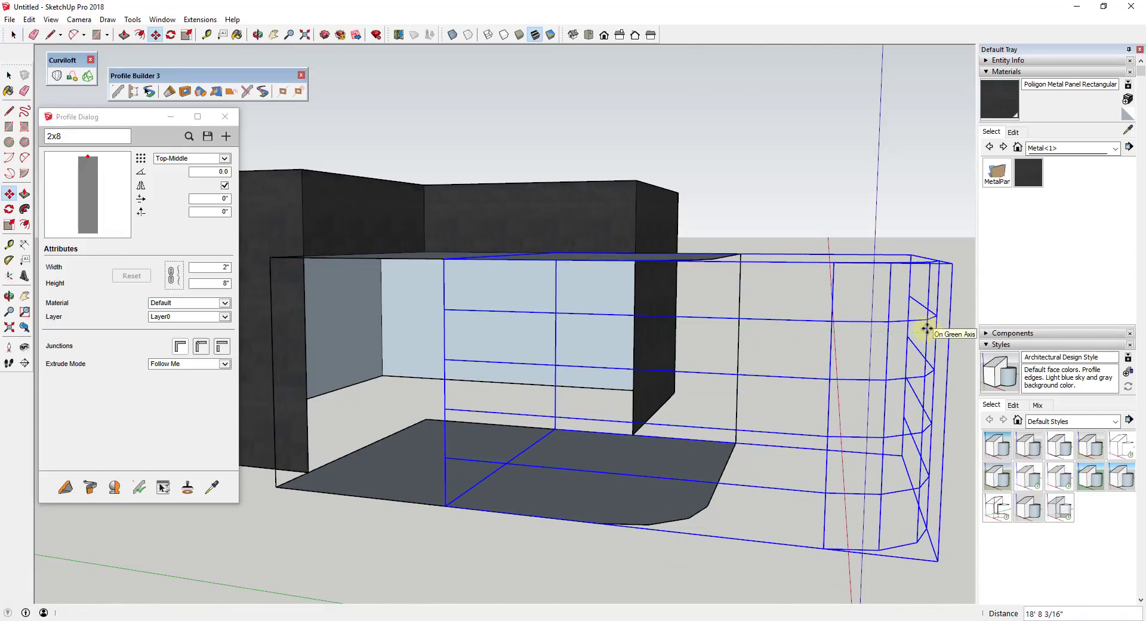
{"action": "scroll", "coordinate": [818, 297], "scroll_direction": "down", "scroll_amount": 3}
{"action": "middle_click_drag", "start_coordinate": [818, 297], "coordinate": [549, 373]}
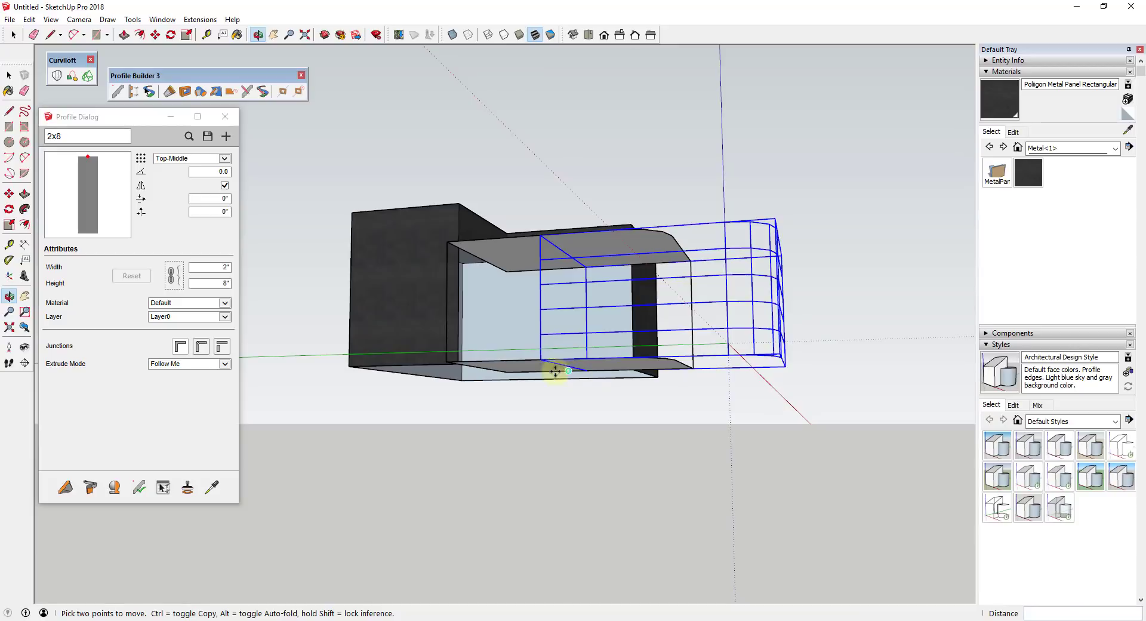
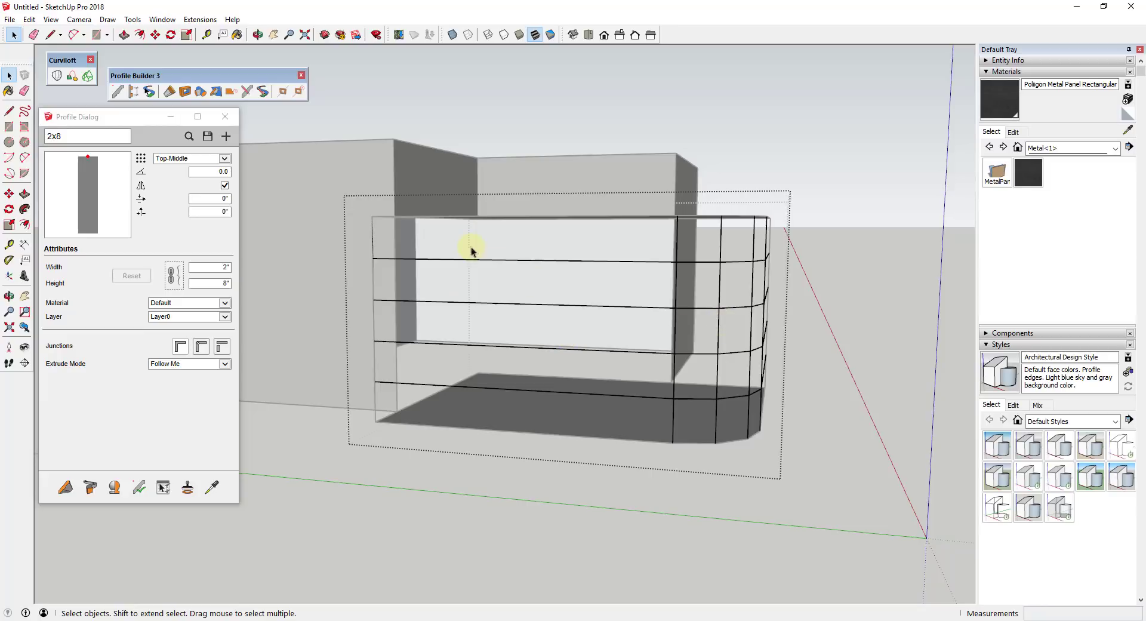
Select all edges inside the curved grid group and build the 2x8 profile along them
{"action": "middle_click_drag", "start_coordinate": [724, 222], "coordinate": [696, 230]}
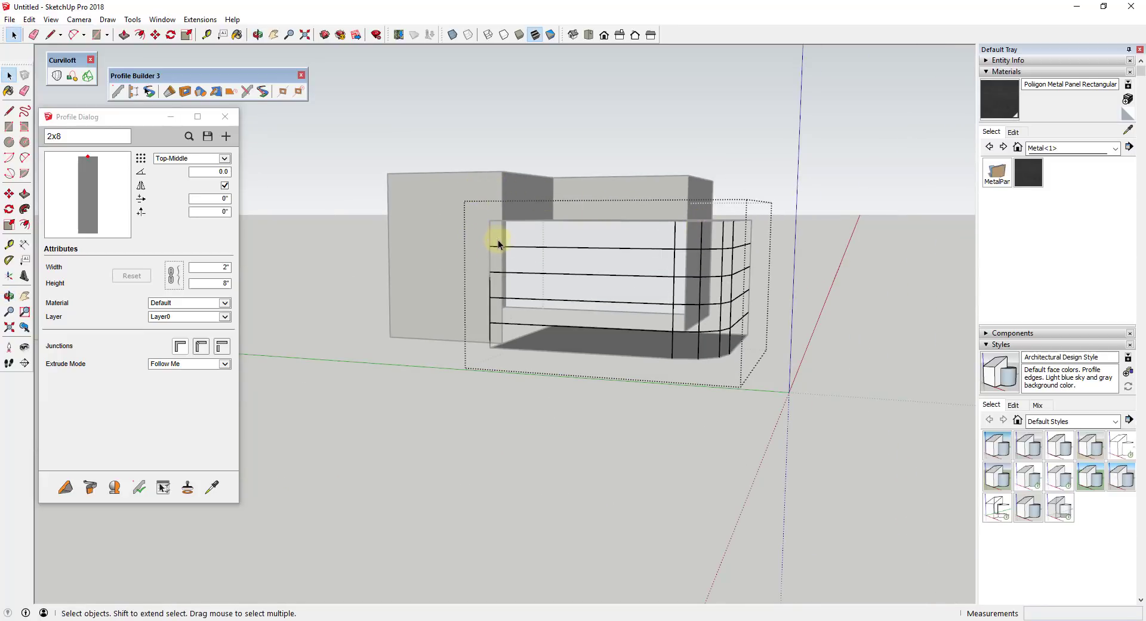
{"action": "left_click_drag", "start_coordinate": [477, 202], "coordinate": [783, 379]}
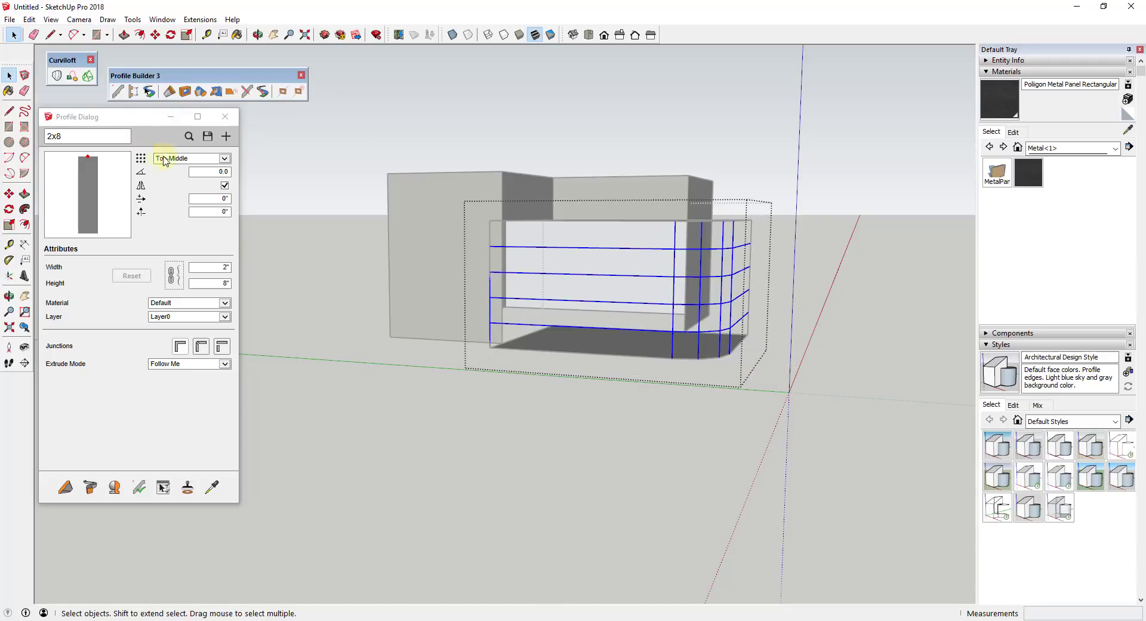
{"action": "scroll", "coordinate": [796, 287], "scroll_direction": "up", "scroll_amount": 3}
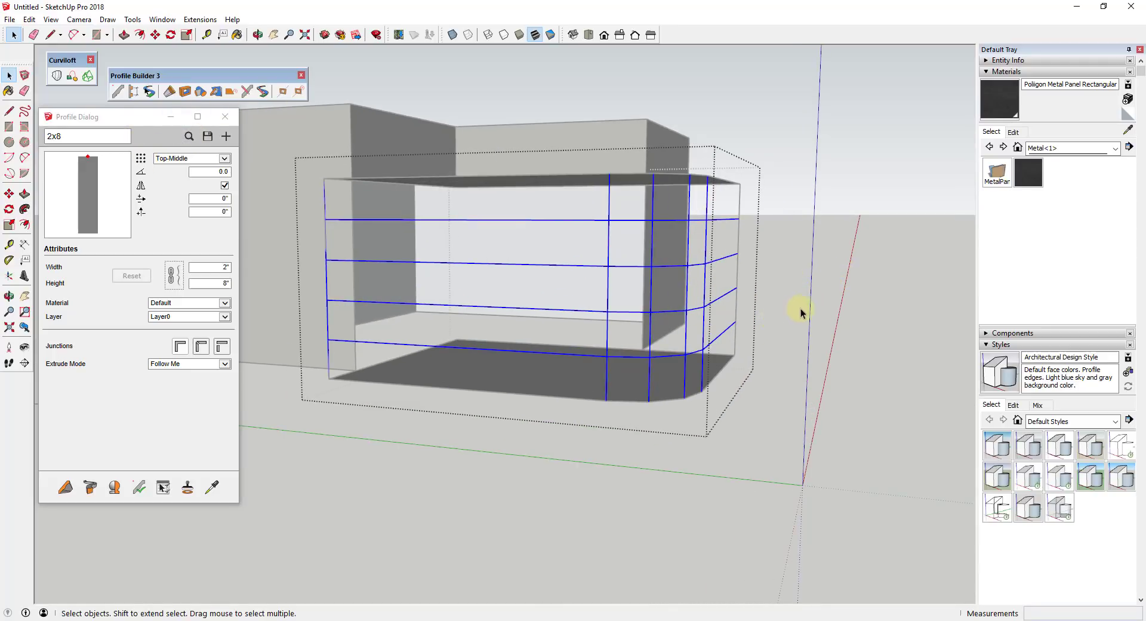
{"action": "left_click", "coordinate": [775, 308]}
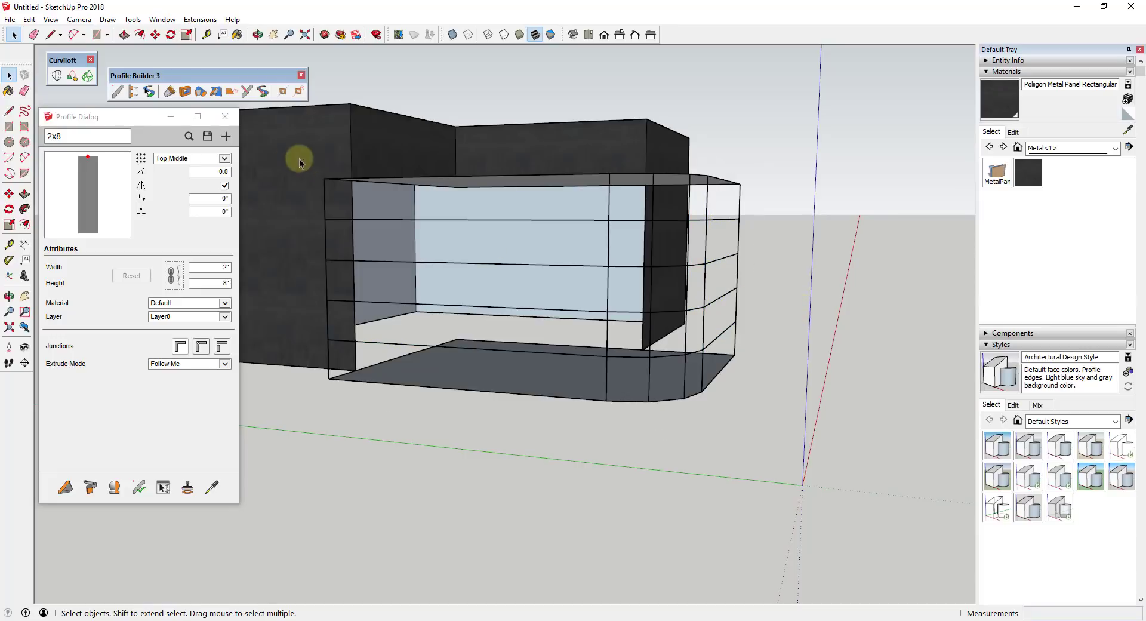
{"action": "double_click", "coordinate": [398, 222]}
{"action": "left_click_drag", "start_coordinate": [301, 161], "coordinate": [779, 413]}
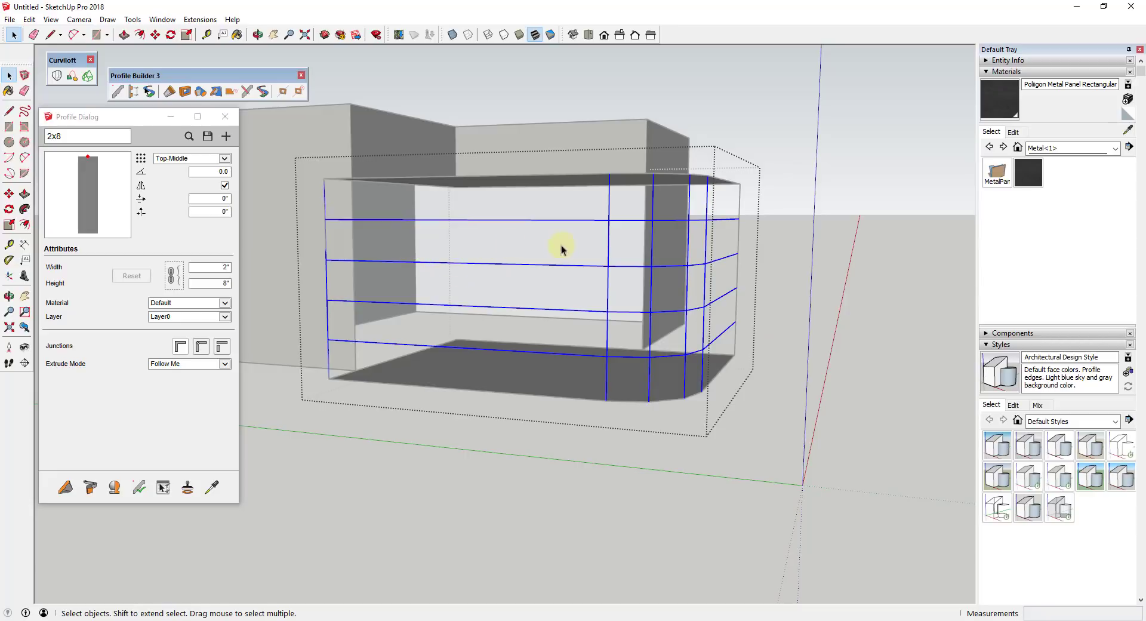
{"action": "left_click", "coordinate": [90, 488]}
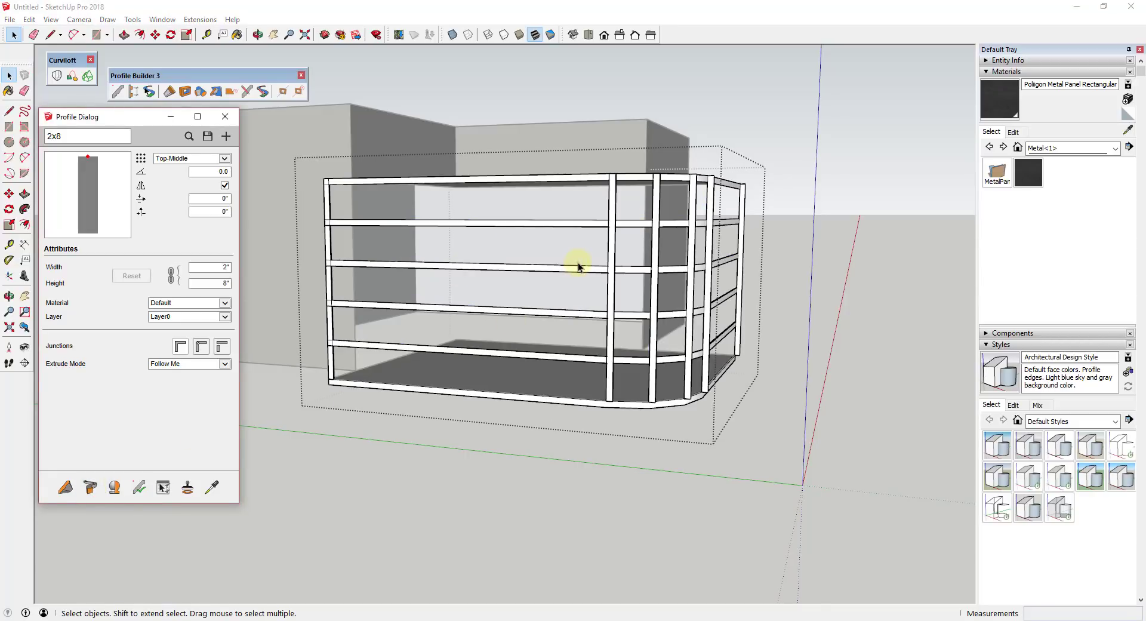
Examine the 2x8 framing around the rounded corner and undo the profile build
{"action": "middle_click_drag", "start_coordinate": [578, 266], "coordinate": [559, 280]}
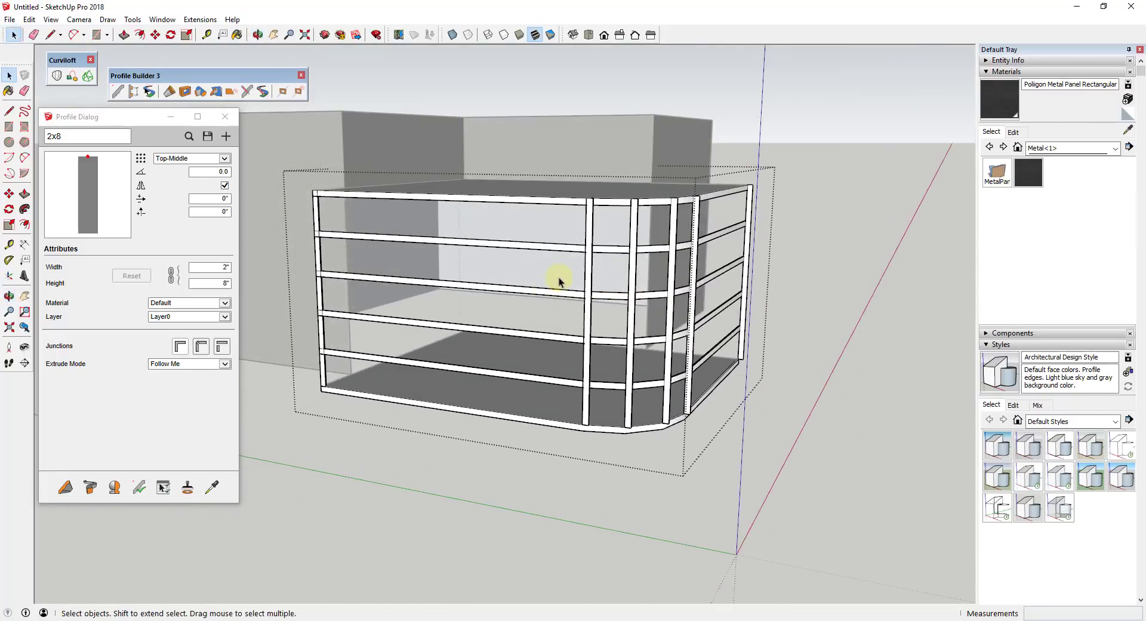
{"action": "scroll", "coordinate": [686, 245], "scroll_direction": "up", "scroll_amount": 6}
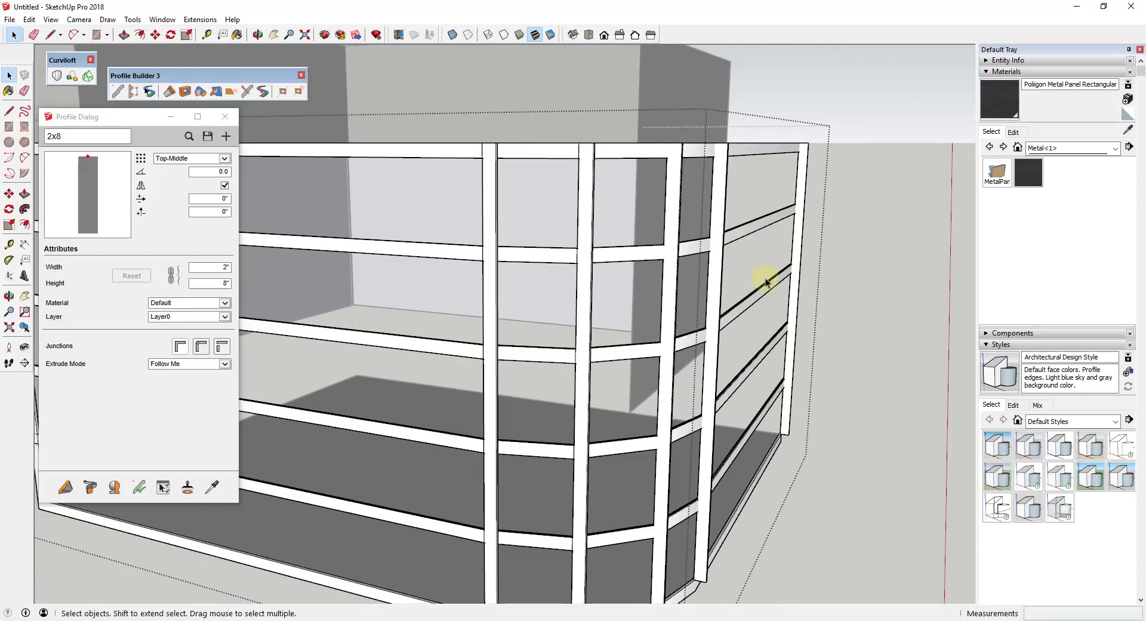
{"action": "scroll", "coordinate": [755, 210], "scroll_direction": "down", "scroll_amount": 5}
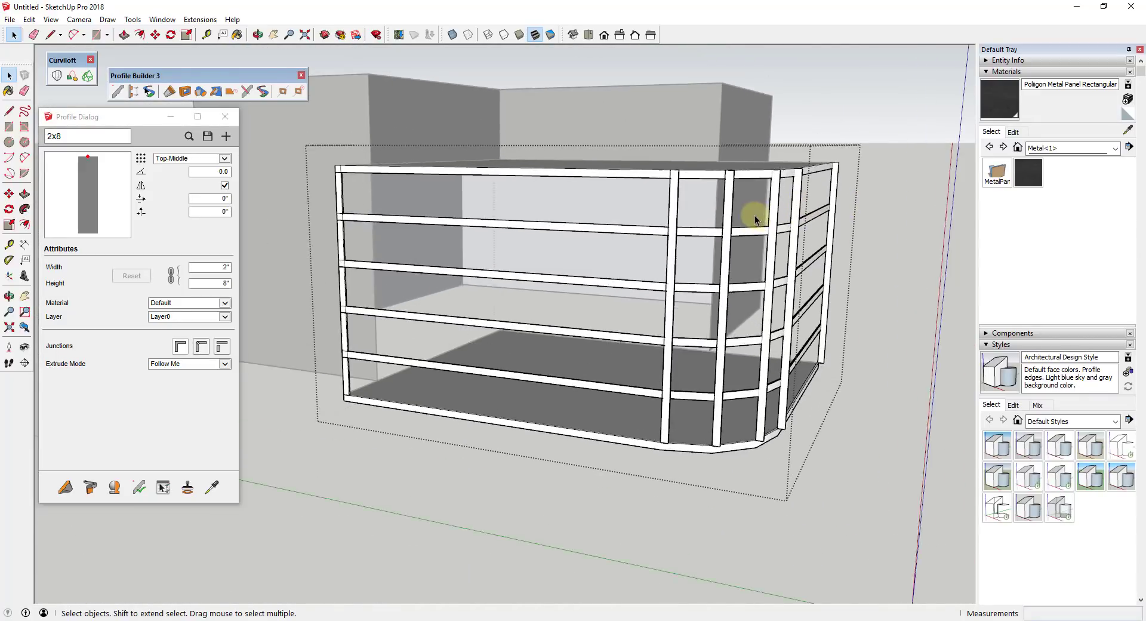
{"action": "scroll", "coordinate": [502, 224], "scroll_direction": "up", "scroll_amount": 3}
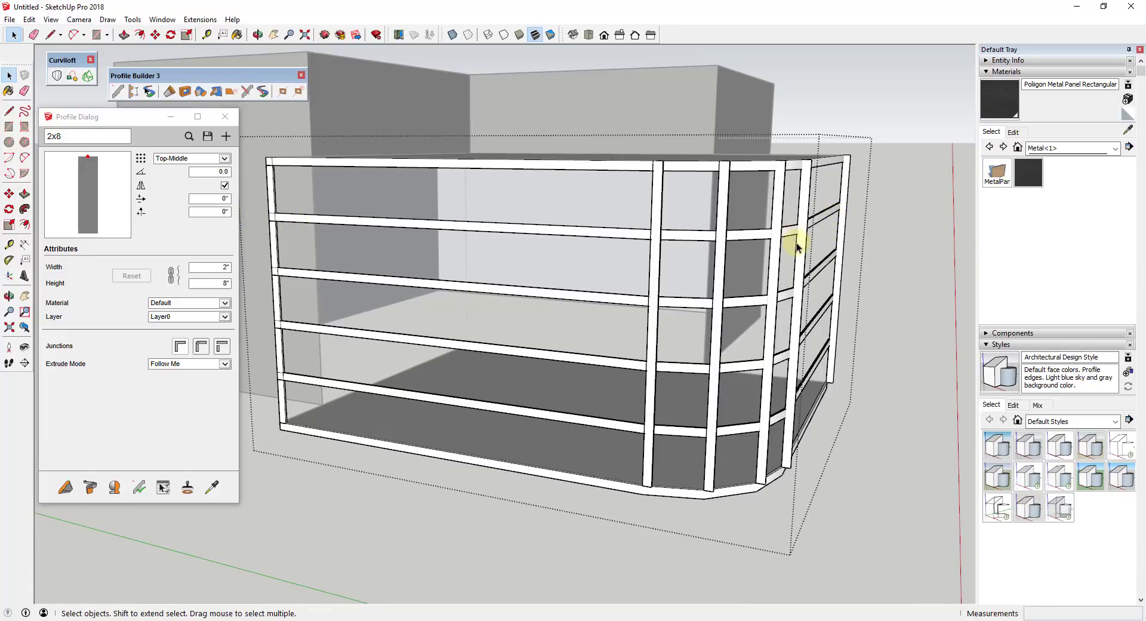
{"action": "key", "text": "ctrl+z"}
{"action": "middle_click_drag", "start_coordinate": [587, 237], "coordinate": [613, 238]}
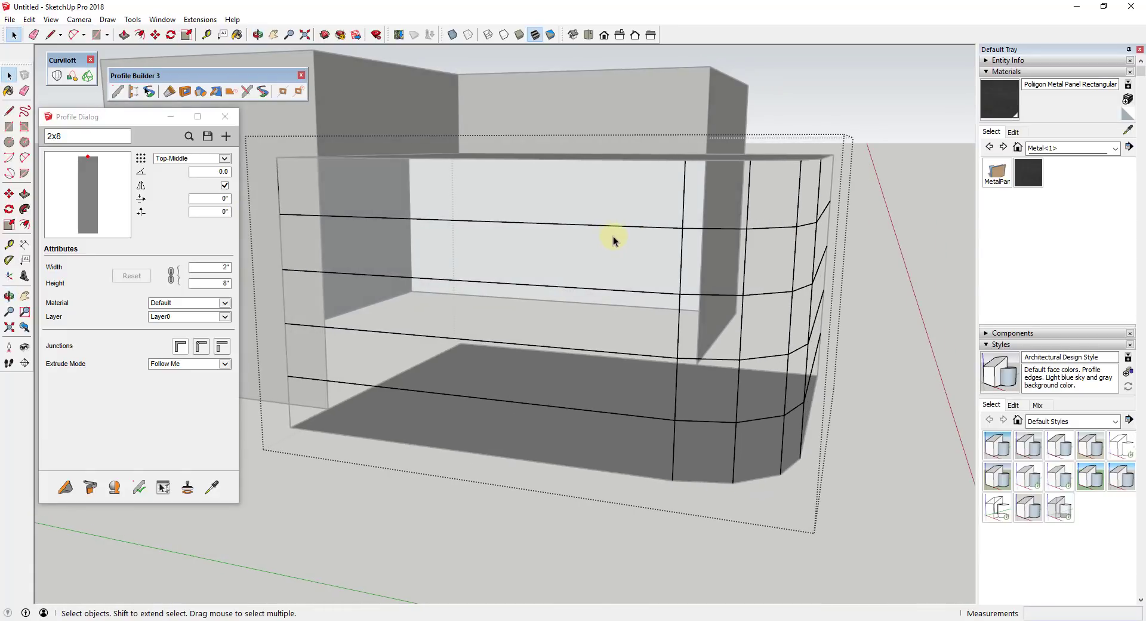
Try the round HSS1.900x0.120 tube profile along all the grid edges and undo the build
{"action": "key", "text": "ctrl+a"}
{"action": "left_click", "coordinate": [189, 137]}
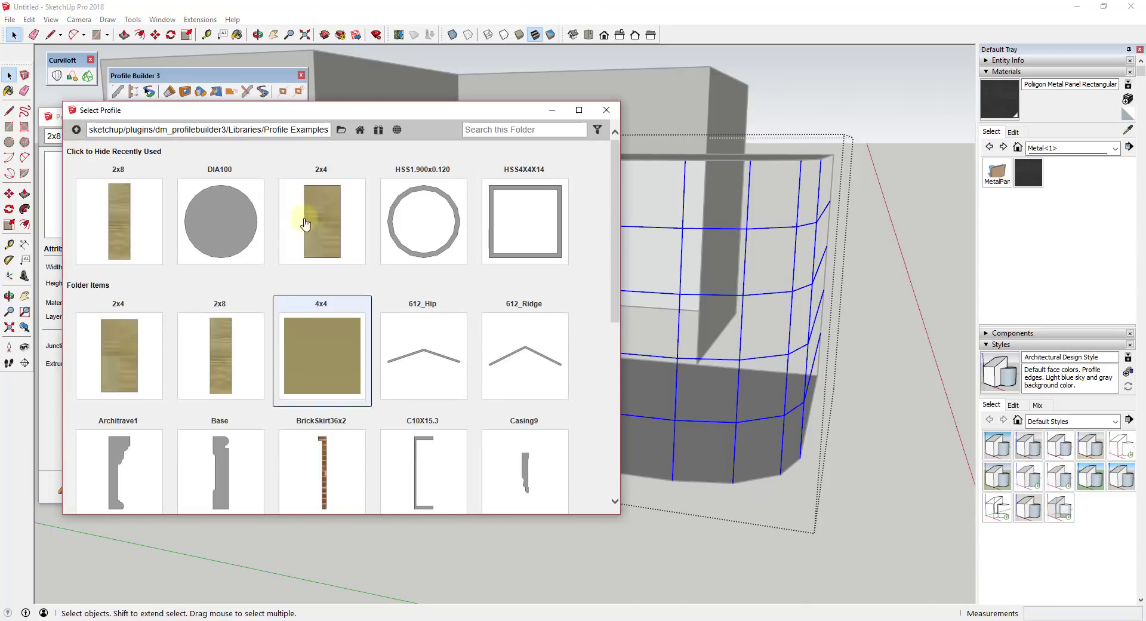
{"action": "scroll", "coordinate": [434, 384], "scroll_direction": "down", "scroll_amount": 4}
{"action": "scroll", "coordinate": [428, 316], "scroll_direction": "down", "scroll_amount": 3}
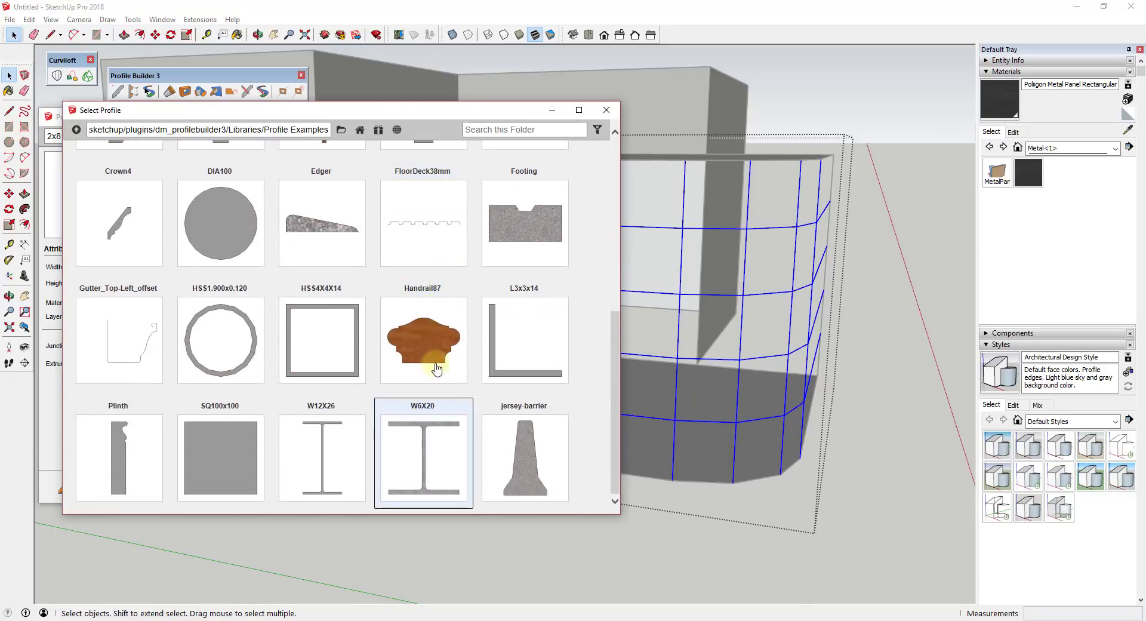
{"action": "left_click", "coordinate": [255, 343]}
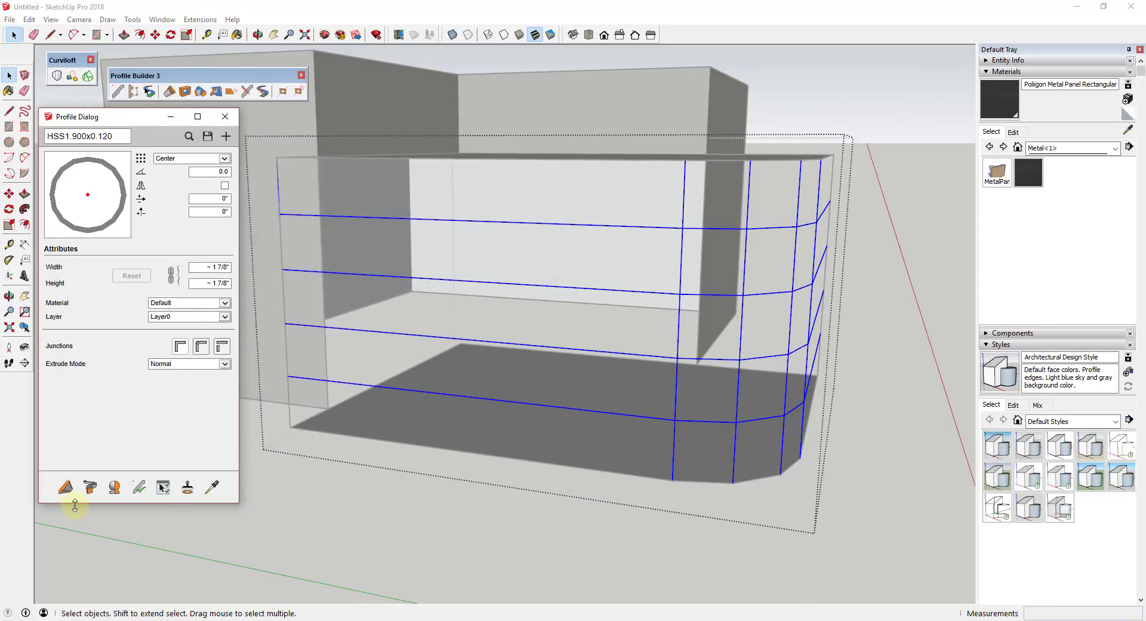
{"action": "left_click", "coordinate": [89, 490]}
{"action": "scroll", "coordinate": [818, 251], "scroll_direction": "up", "scroll_amount": 5}
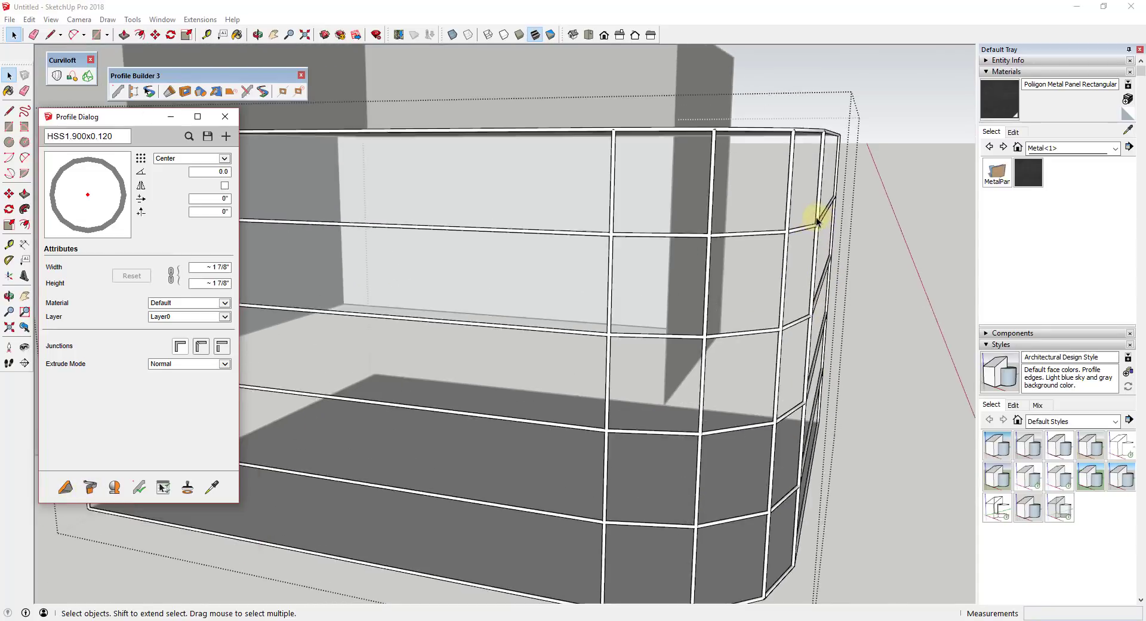
{"action": "scroll", "coordinate": [813, 225], "scroll_direction": "down", "scroll_amount": 7}
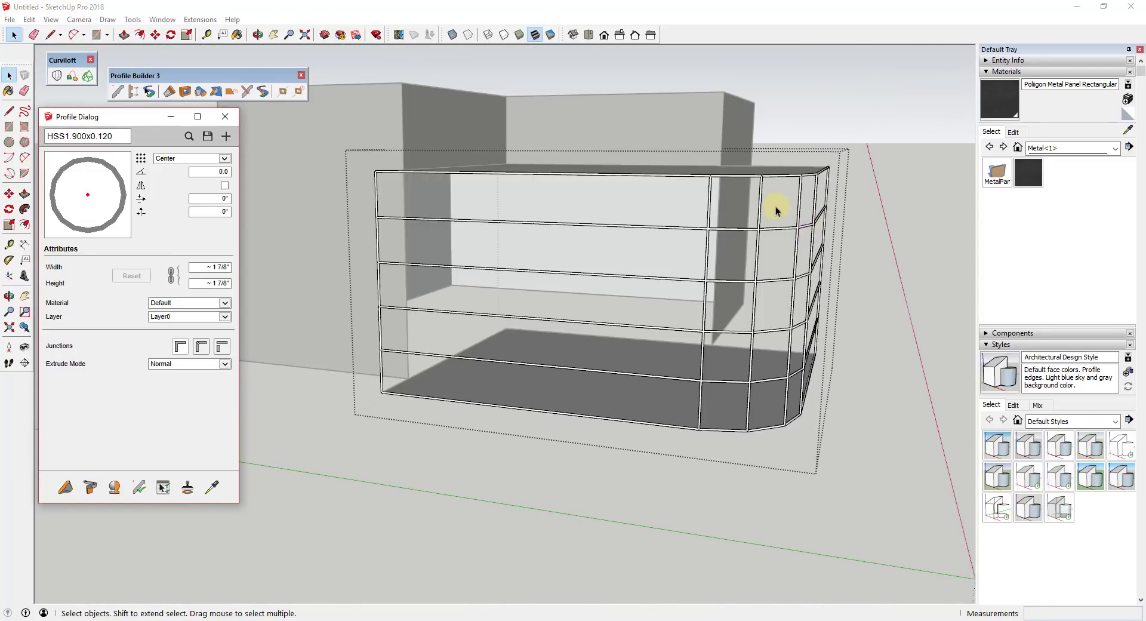
{"action": "left_click", "coordinate": [839, 272]}
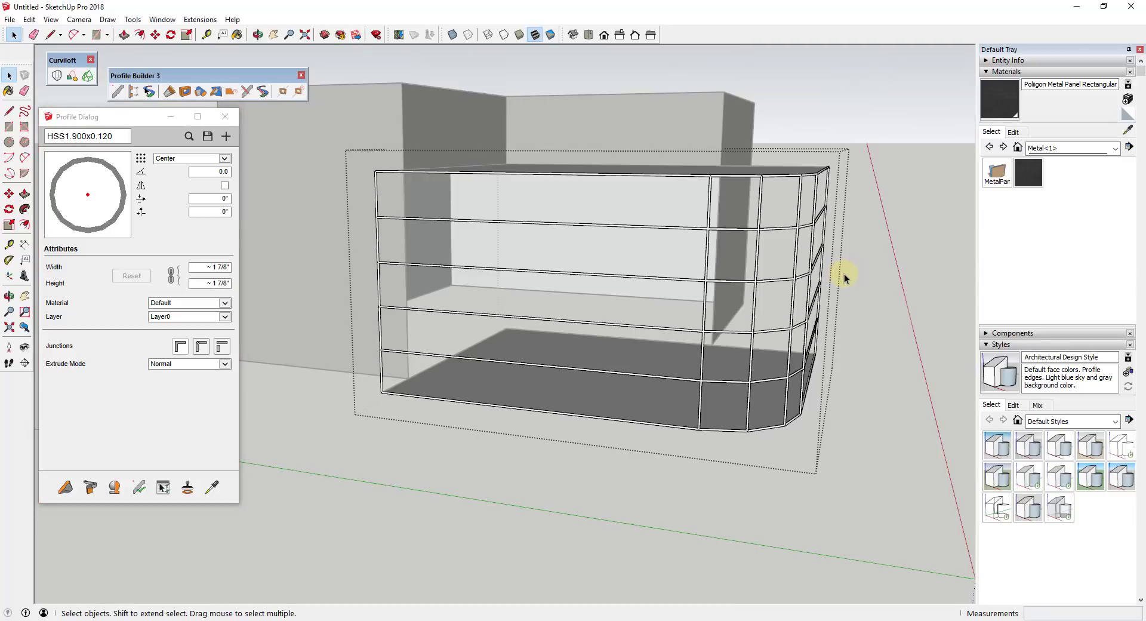
{"action": "key", "text": "ctrl+z"}
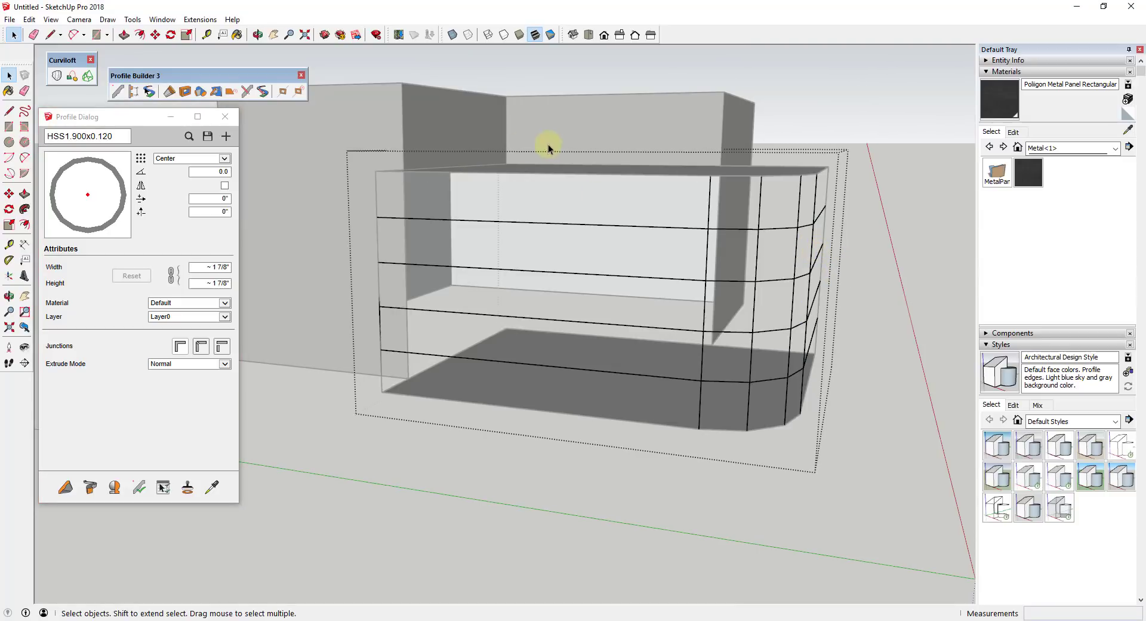
Try the L3x3x14 angle profile along all the grid edges and undo the build
{"action": "key", "text": "ctrl+a"}
{"action": "left_click", "coordinate": [189, 136]}
{"action": "scroll", "coordinate": [340, 337], "scroll_direction": "down", "scroll_amount": 6}
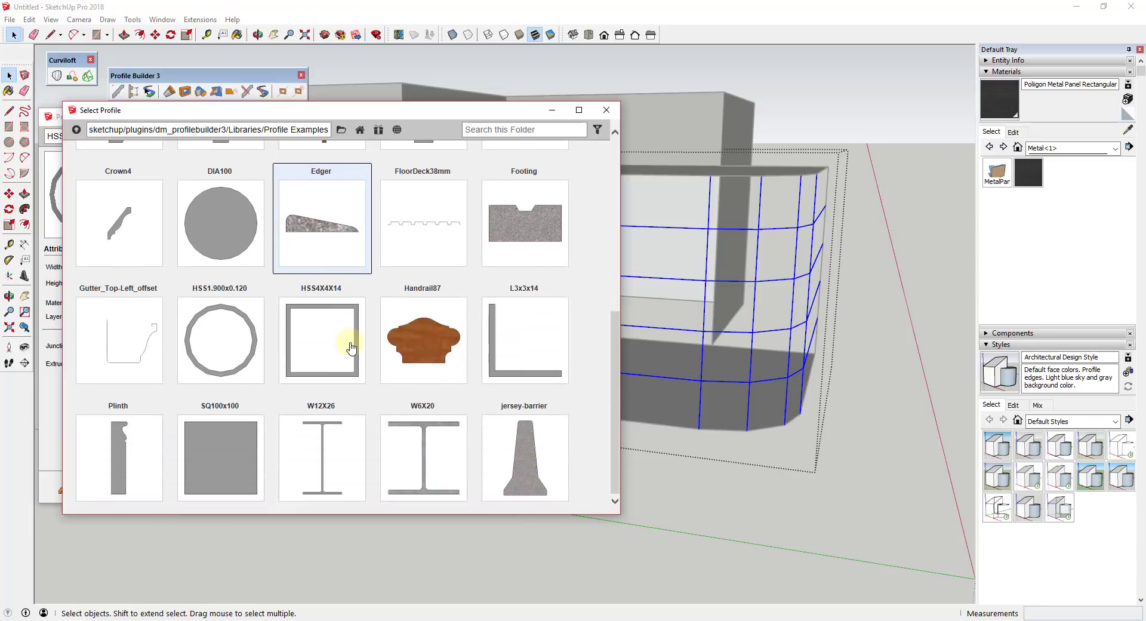
{"action": "double_click", "coordinate": [537, 326]}
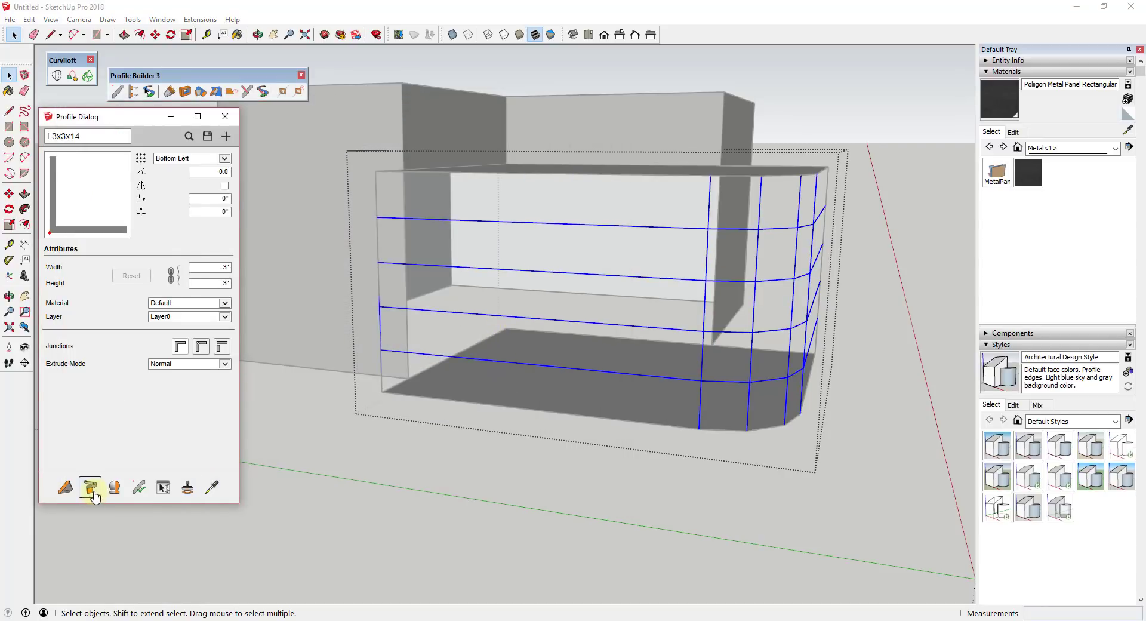
{"action": "left_click", "coordinate": [90, 487]}
{"action": "scroll", "coordinate": [813, 307], "scroll_direction": "up", "scroll_amount": 8}
{"action": "middle_click_drag", "start_coordinate": [813, 276], "coordinate": [908, 278]}
{"action": "key", "text": "space"}
{"action": "scroll", "coordinate": [568, 312], "scroll_direction": "down", "scroll_amount": 5}
{"action": "scroll", "coordinate": [569, 312], "scroll_direction": "down", "scroll_amount": 3}
{"action": "key", "text": "ctrl+z"}
{"action": "middle_click_drag", "start_coordinate": [798, 276], "coordinate": [590, 254]}
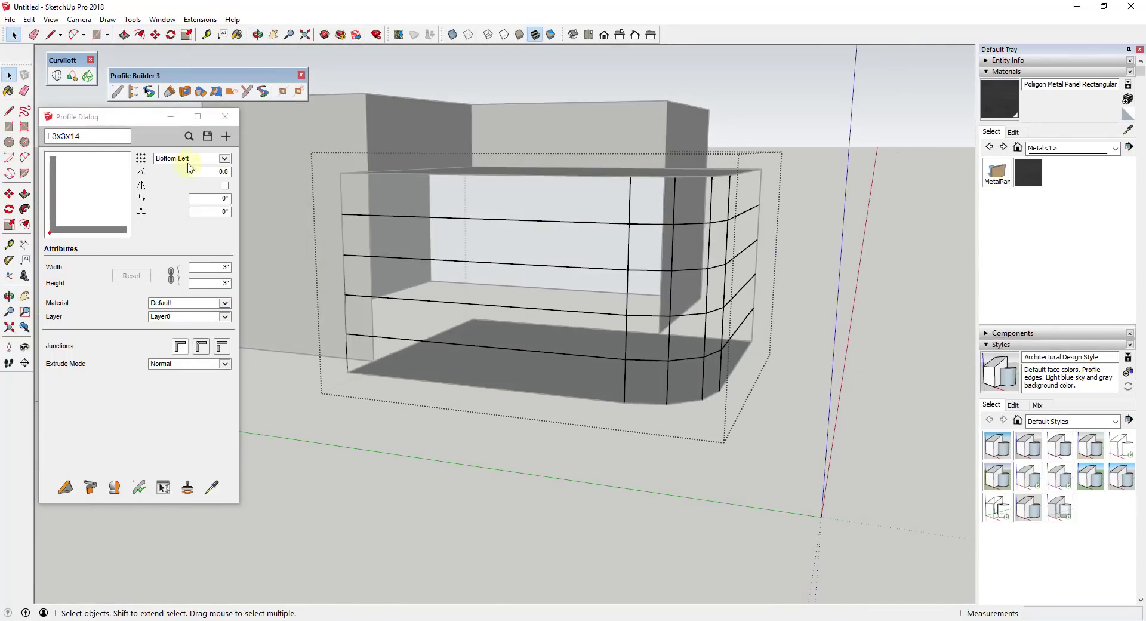
Load the 2x8 profile and draw a ground rectangle about 10' 11" by 5' 10" near the origin, outside the grid group
{"action": "left_click", "coordinate": [189, 137]}
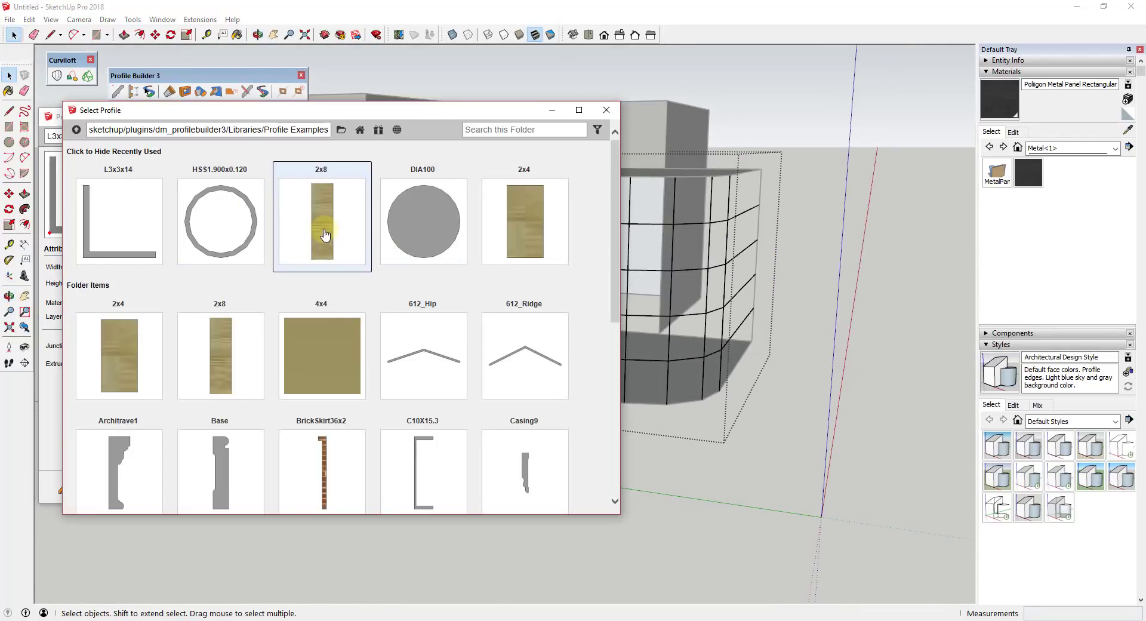
{"action": "double_click", "coordinate": [325, 234]}
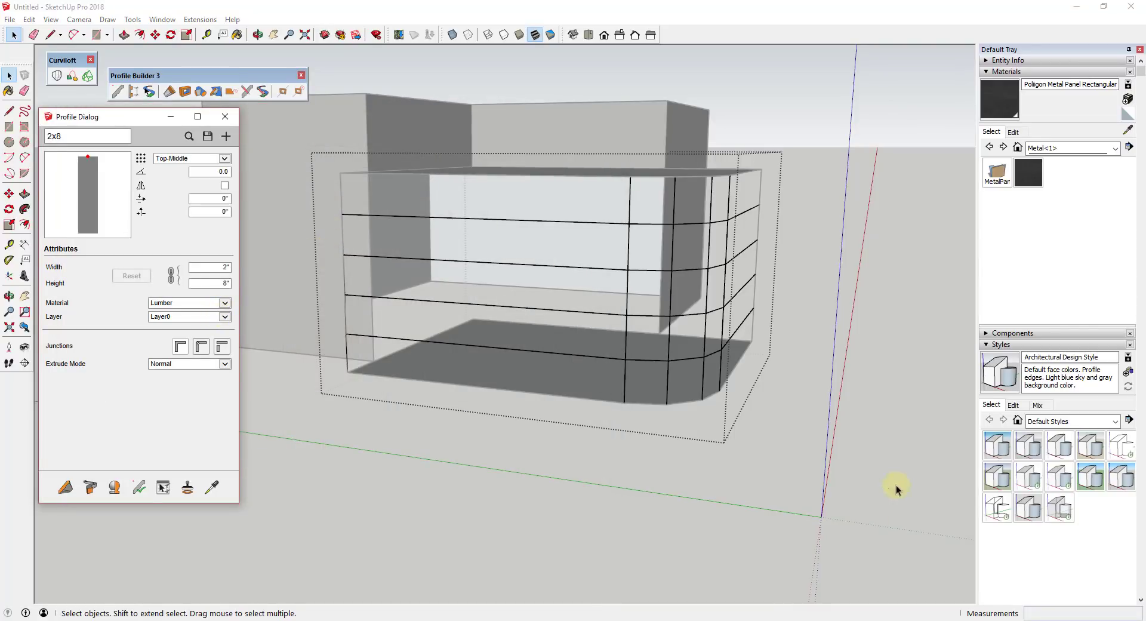
{"action": "left_click", "coordinate": [818, 465]}
{"action": "key", "text": "r"}
{"action": "left_click", "coordinate": [802, 470]}
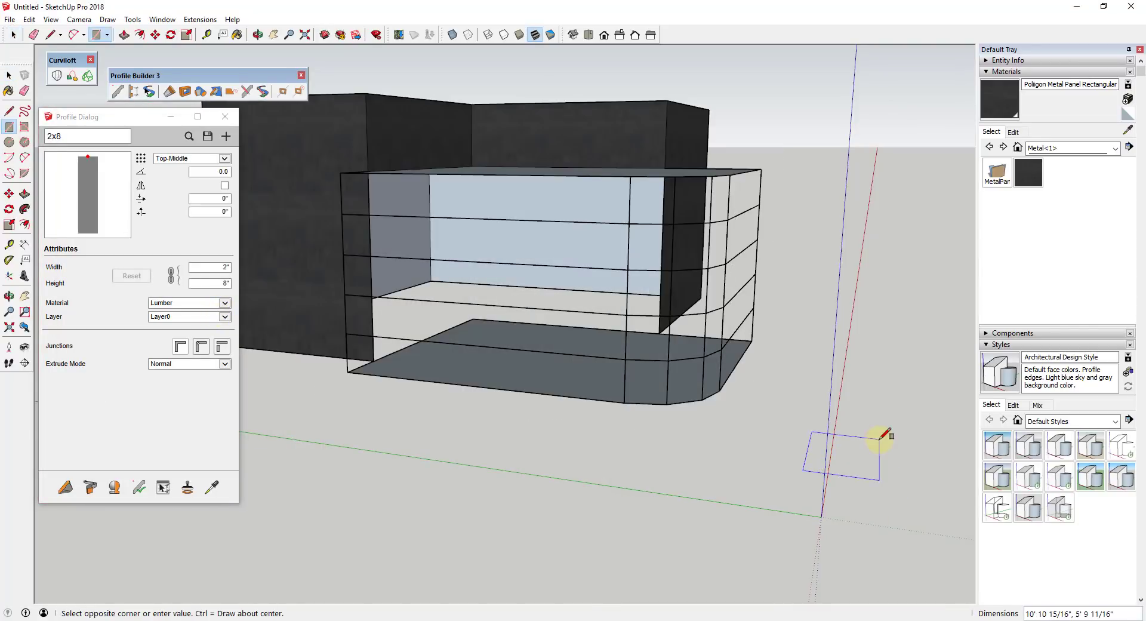
{"action": "left_click", "coordinate": [879, 438]}
Paint the ground rectangle with the Aluminum material from the Metal collection
{"action": "left_click", "coordinate": [174, 303]}
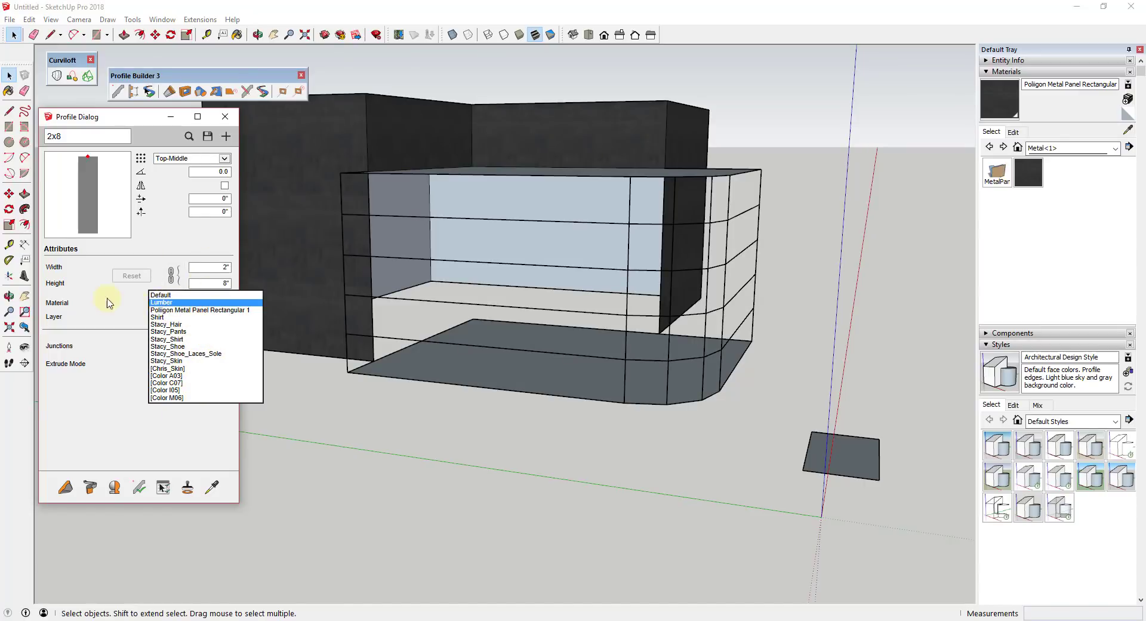
{"action": "left_click", "coordinate": [107, 301]}
{"action": "left_click", "coordinate": [1001, 176]}
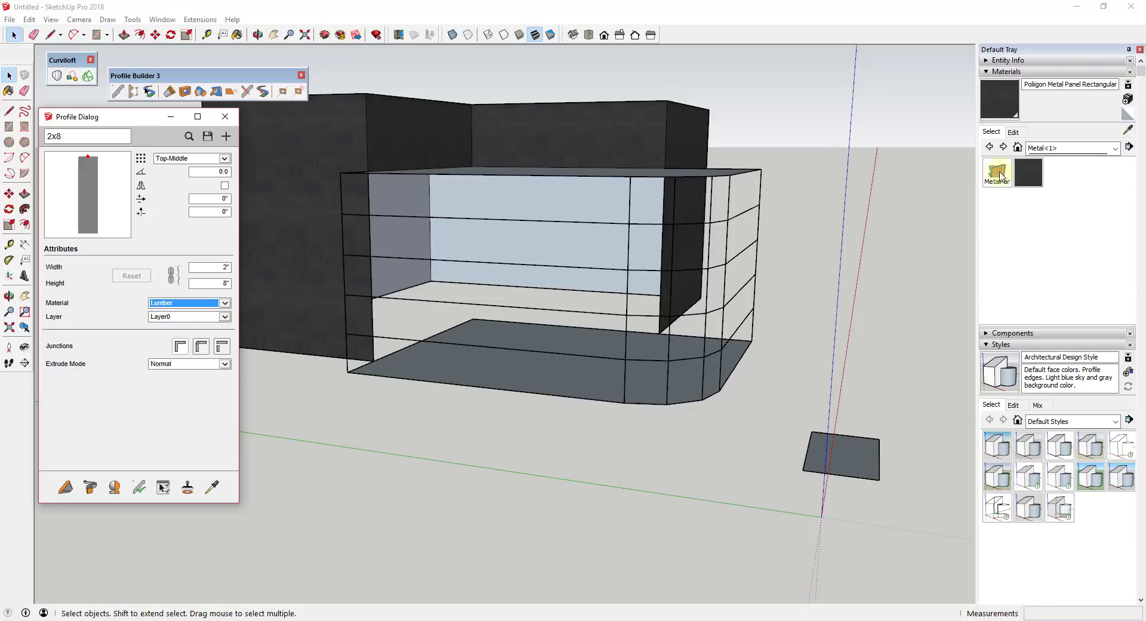
{"action": "left_click", "coordinate": [1066, 149]}
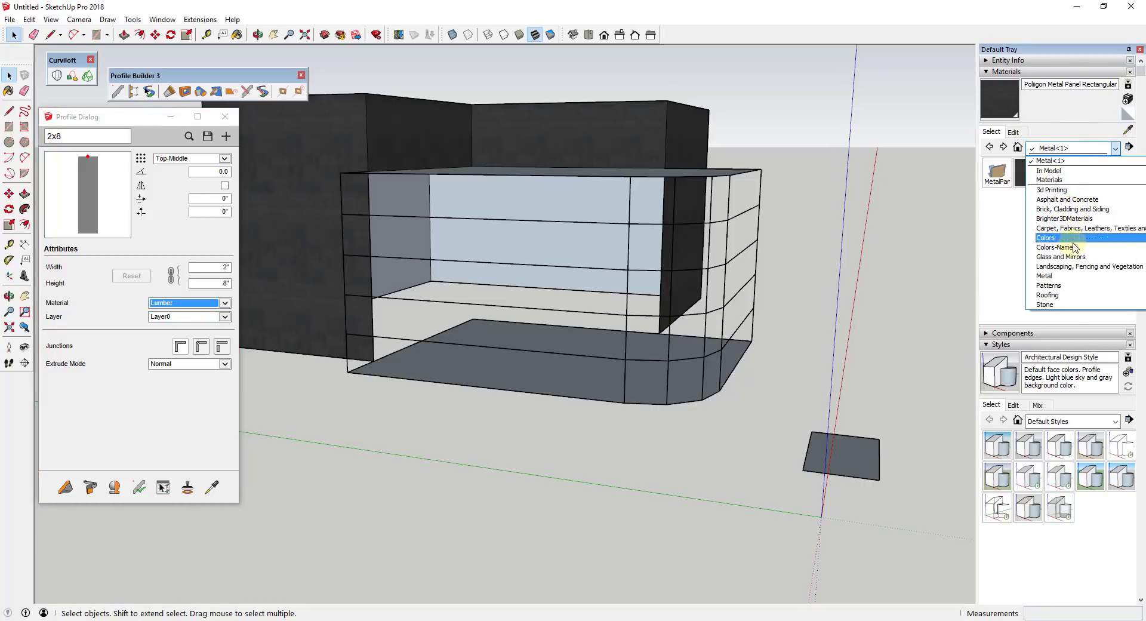
{"action": "left_click", "coordinate": [1045, 276]}
{"action": "left_click", "coordinate": [996, 173]}
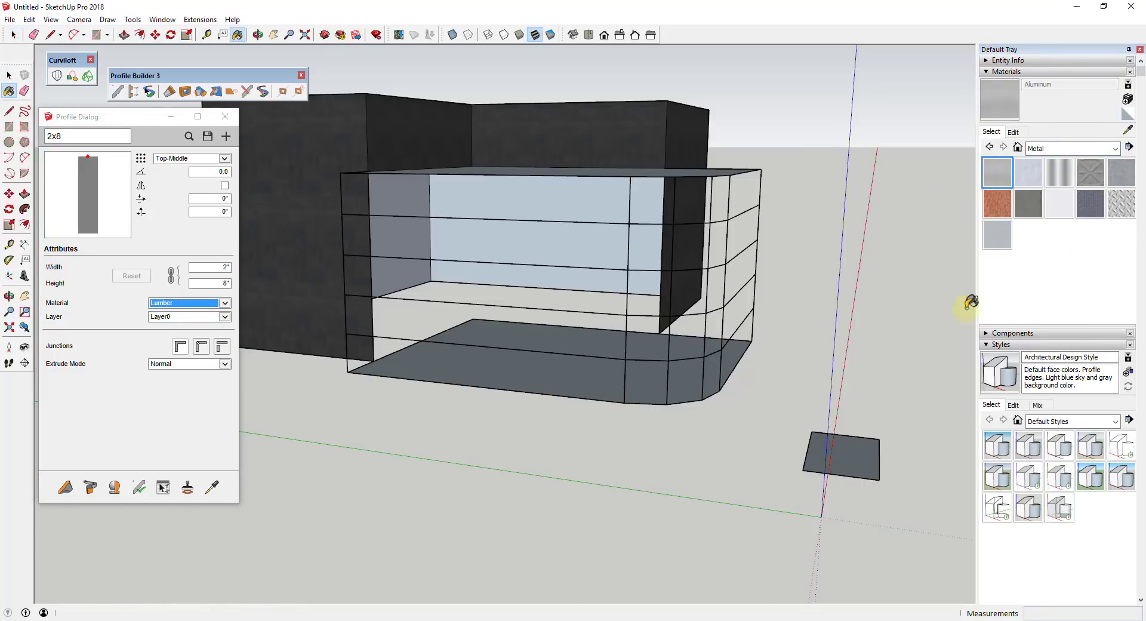
{"action": "left_click", "coordinate": [852, 458]}
{"action": "key", "text": "space"}
Set the 2x8 profile's material to Aluminum
{"action": "scroll", "coordinate": [861, 467], "scroll_direction": "up", "scroll_amount": 5}
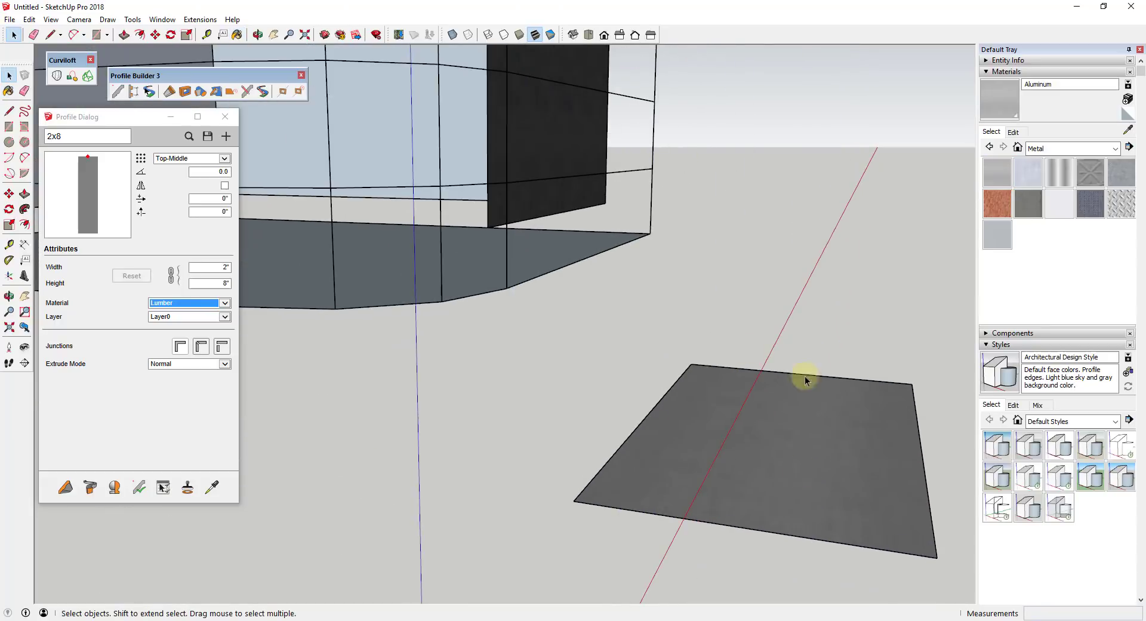
{"action": "scroll", "coordinate": [794, 436], "scroll_direction": "down", "scroll_amount": 4}
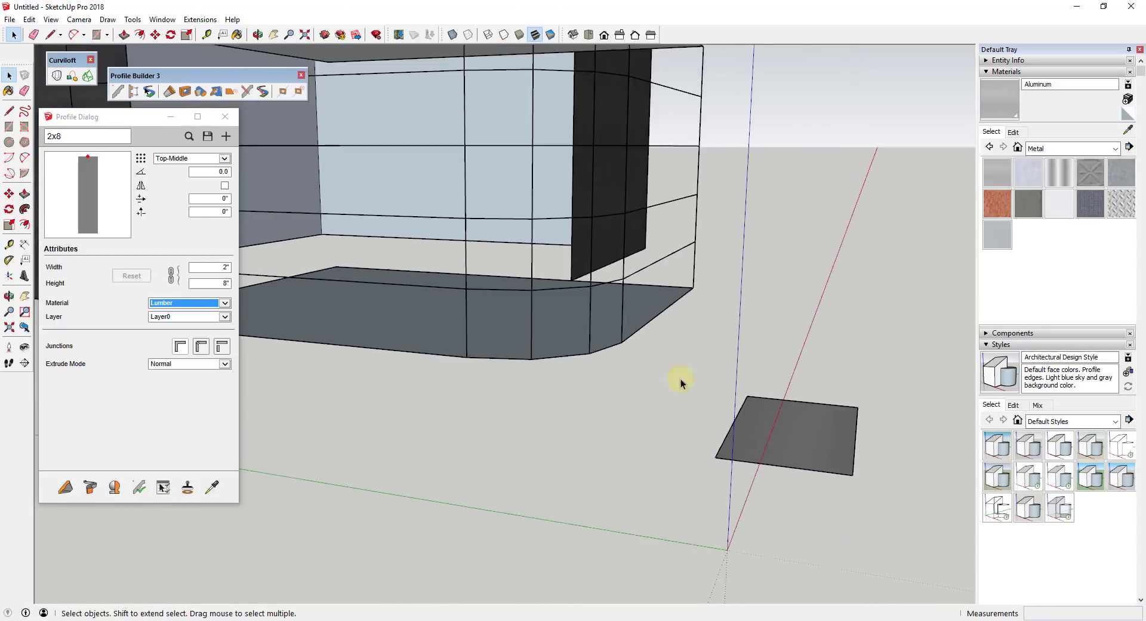
{"action": "scroll", "coordinate": [340, 296], "scroll_direction": "down", "scroll_amount": 1}
{"action": "left_click", "coordinate": [185, 303]}
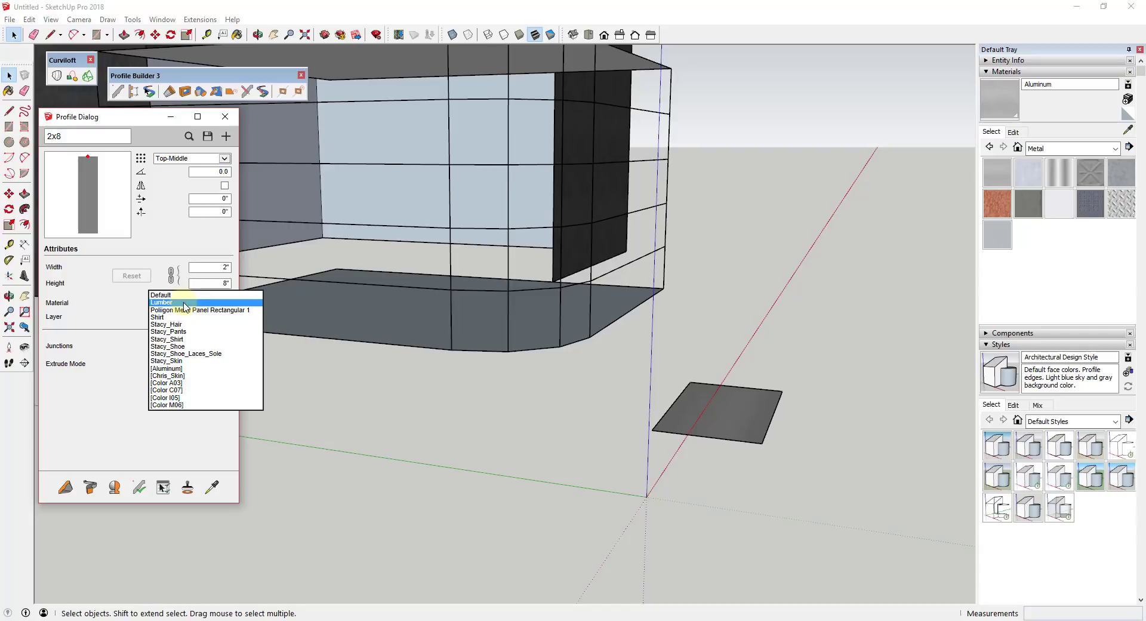
{"action": "left_click", "coordinate": [173, 369]}
Select all the edges in the curved grid group and build the aluminum 2x8 profile along them
{"action": "scroll", "coordinate": [681, 263], "scroll_direction": "down", "scroll_amount": 3}
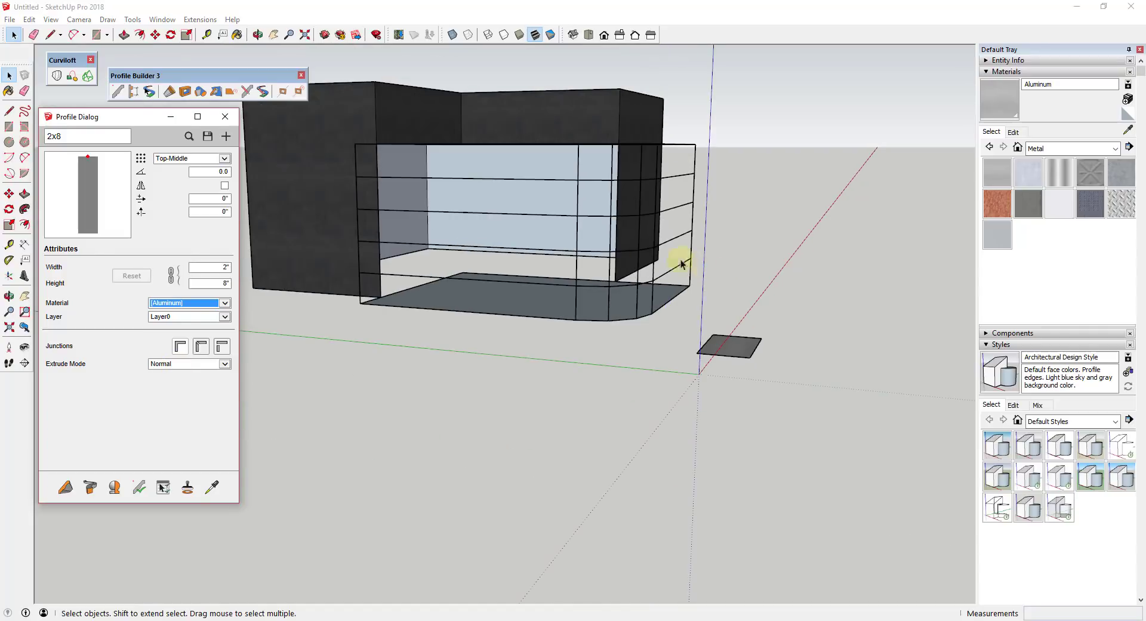
{"action": "left_click", "coordinate": [571, 356]}
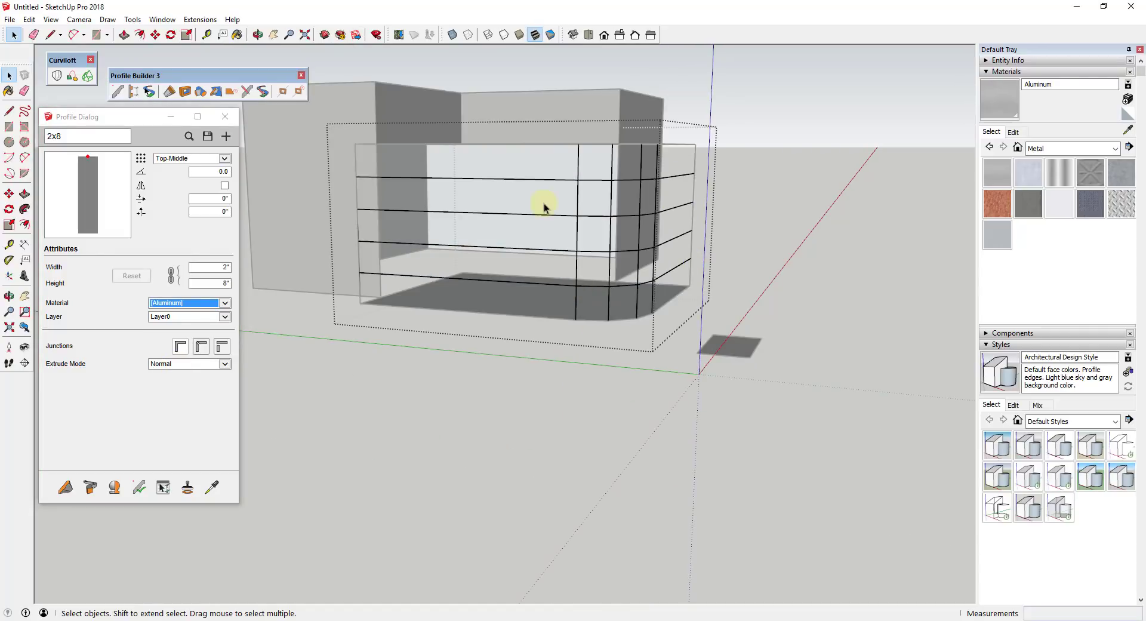
{"action": "left_click", "coordinate": [533, 206]}
{"action": "left_click", "coordinate": [91, 479]}
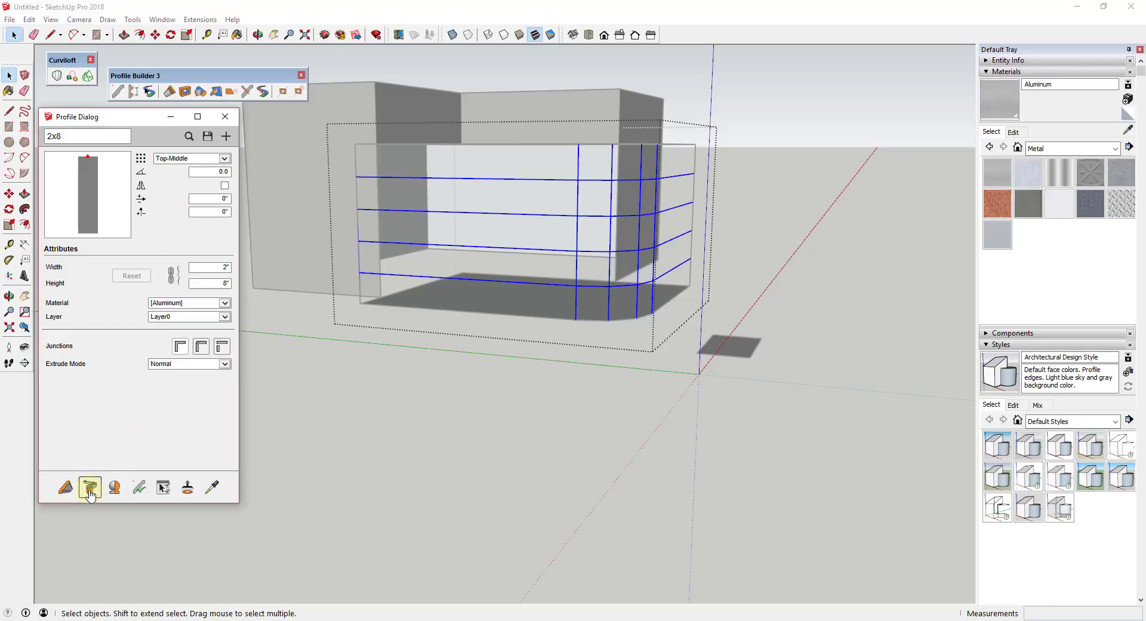
{"action": "middle_click_drag", "start_coordinate": [614, 184], "coordinate": [625, 256]}
{"action": "scroll", "coordinate": [542, 211], "scroll_direction": "up", "scroll_amount": 2}
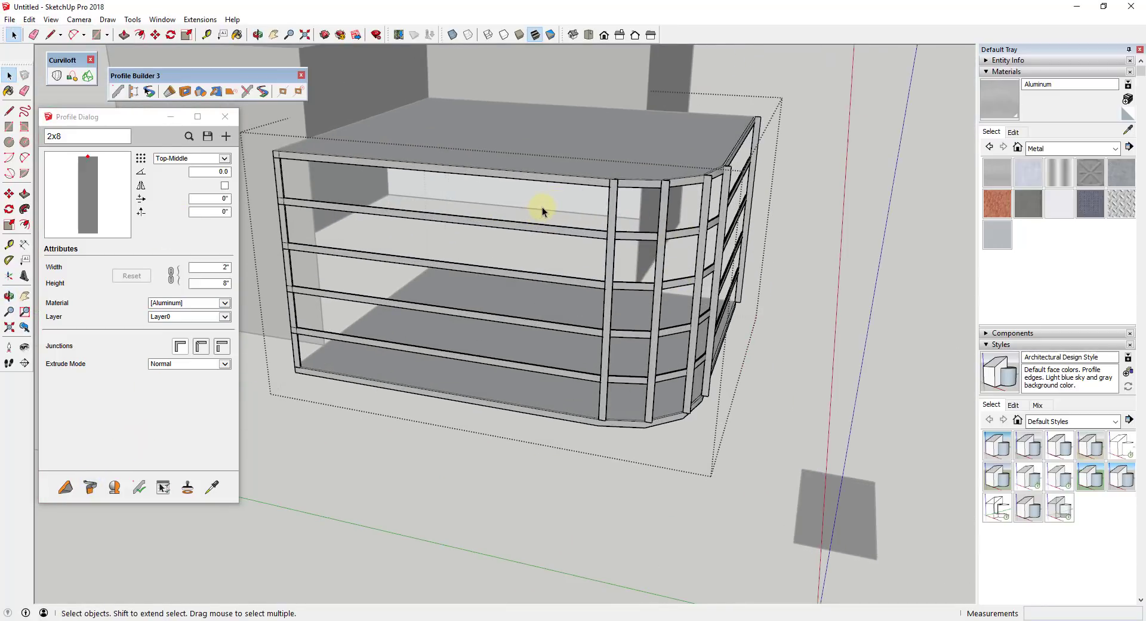
Set the profile rotation to 90 degrees and apply all properties to the top rail and the four horizontal members below it
{"action": "left_click", "coordinate": [735, 156]}
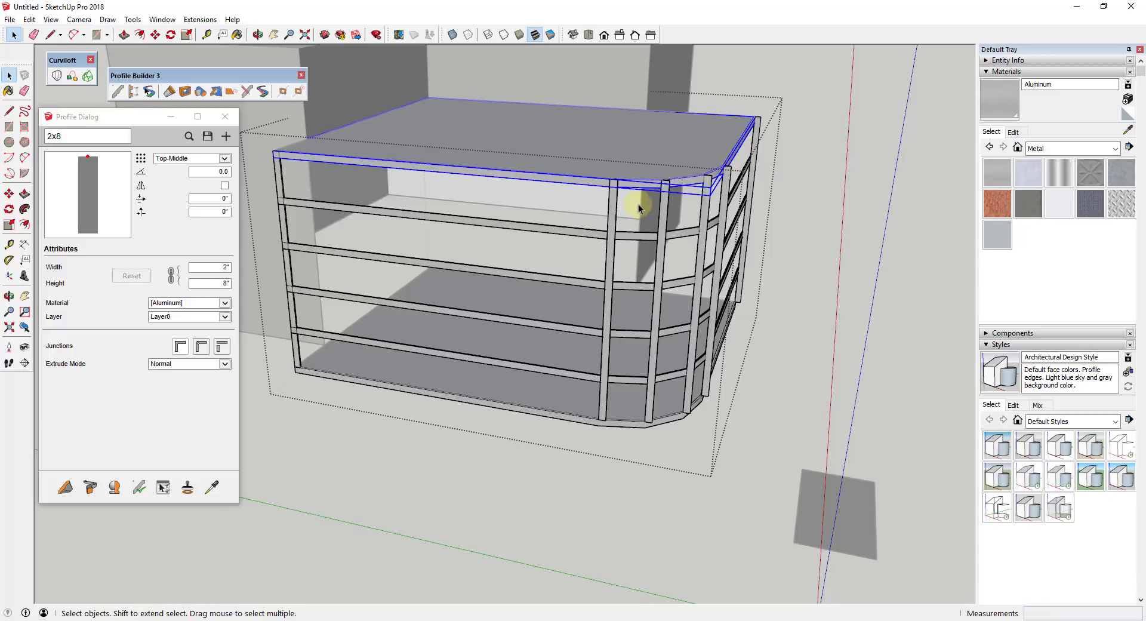
{"action": "left_click", "coordinate": [597, 238], "text": "shift"}
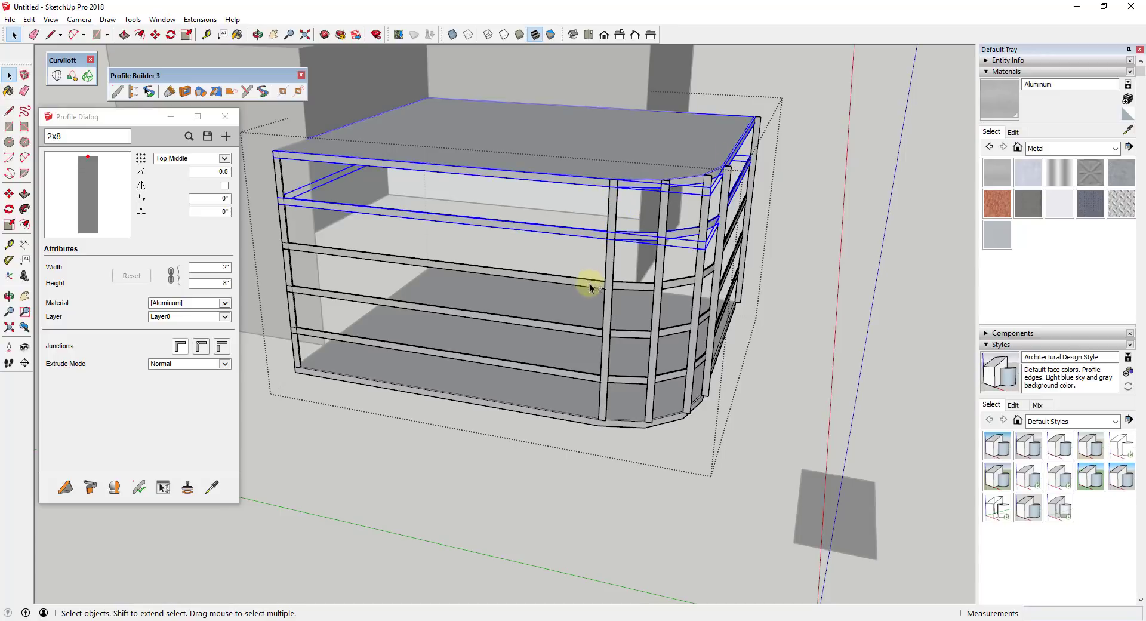
{"action": "left_click", "coordinate": [588, 284], "text": "shift"}
{"action": "left_click", "coordinate": [587, 332], "text": "shift"}
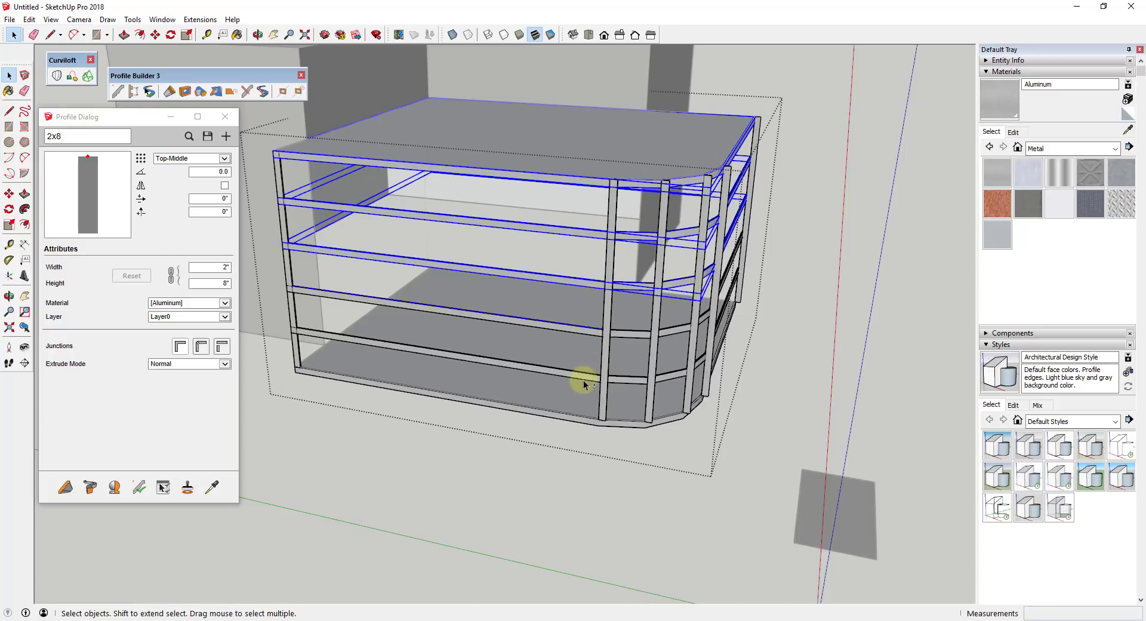
{"action": "left_click", "coordinate": [577, 332], "text": "shift"}
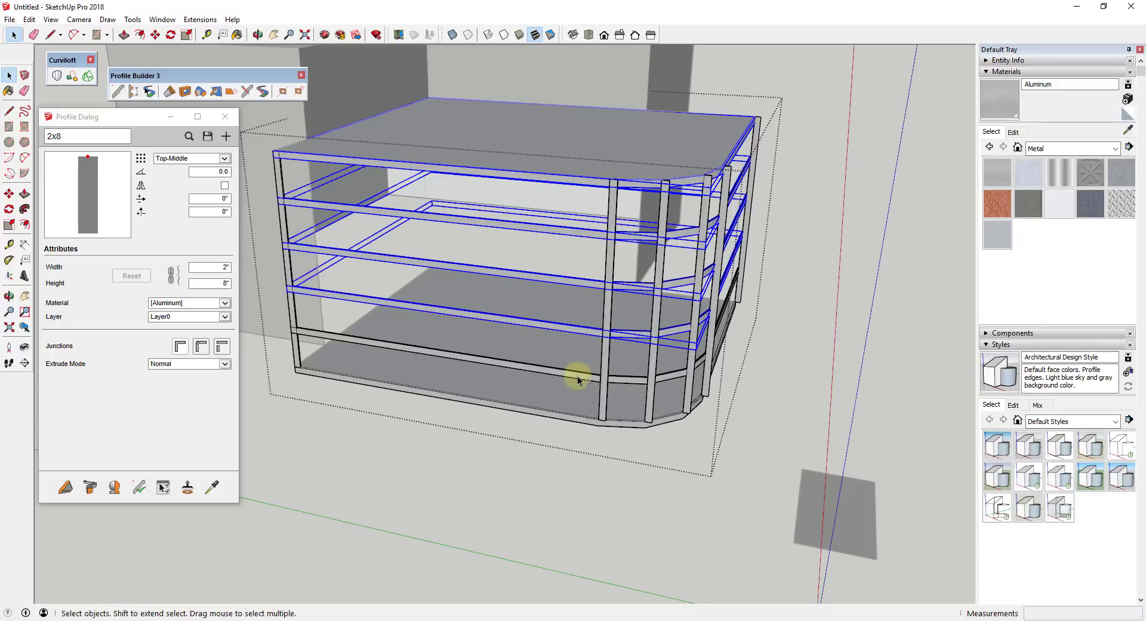
{"action": "left_click", "coordinate": [578, 378], "text": "shift"}
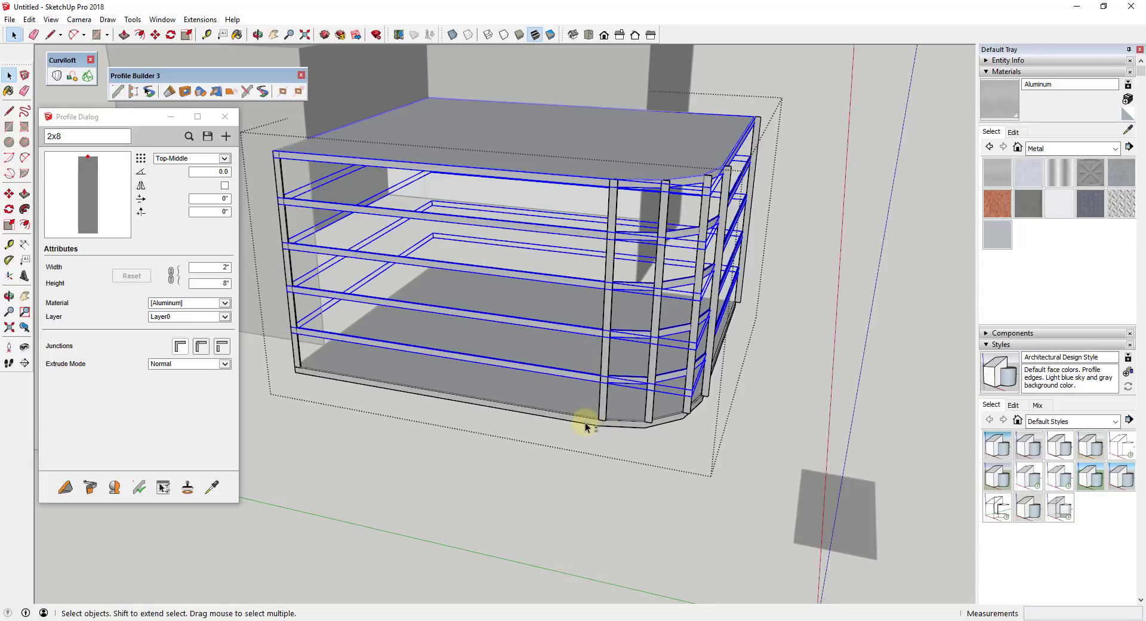
{"action": "middle_click_drag", "start_coordinate": [575, 312], "coordinate": [427, 179]}
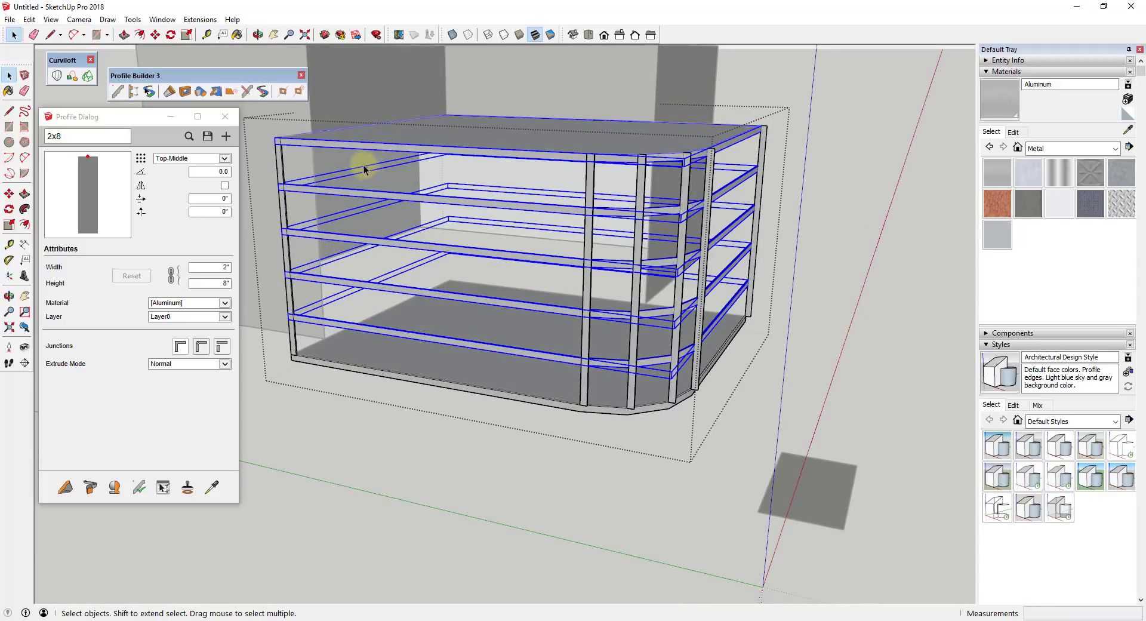
{"action": "left_click", "coordinate": [198, 172]}
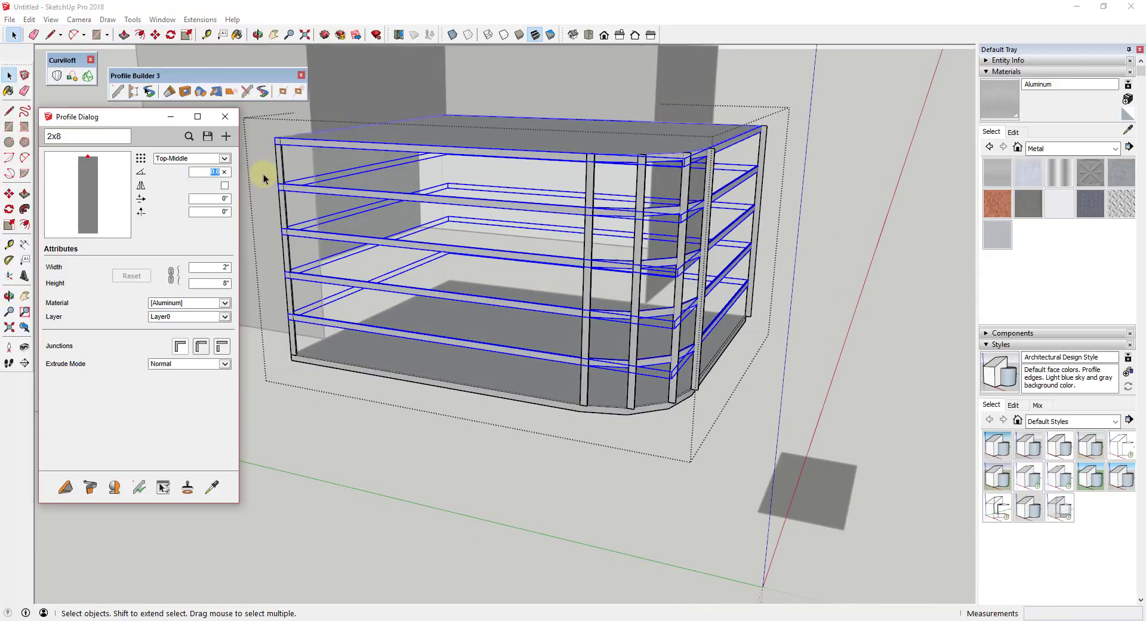
{"action": "type", "text": "90"}
{"action": "left_click", "coordinate": [139, 491]}
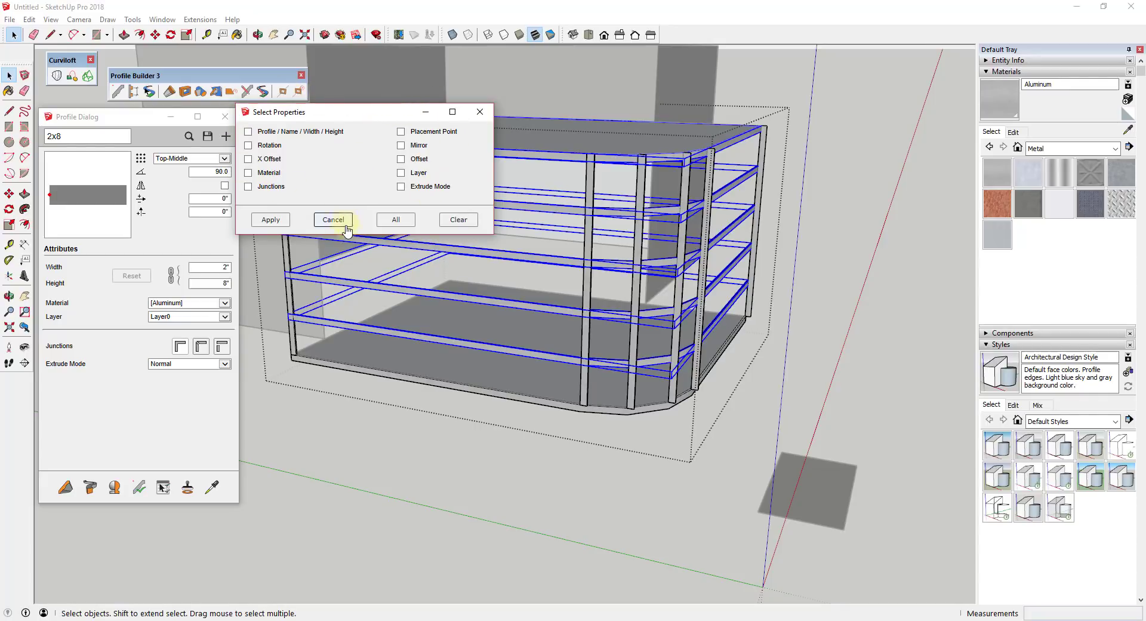
{"action": "left_click", "coordinate": [253, 221]}
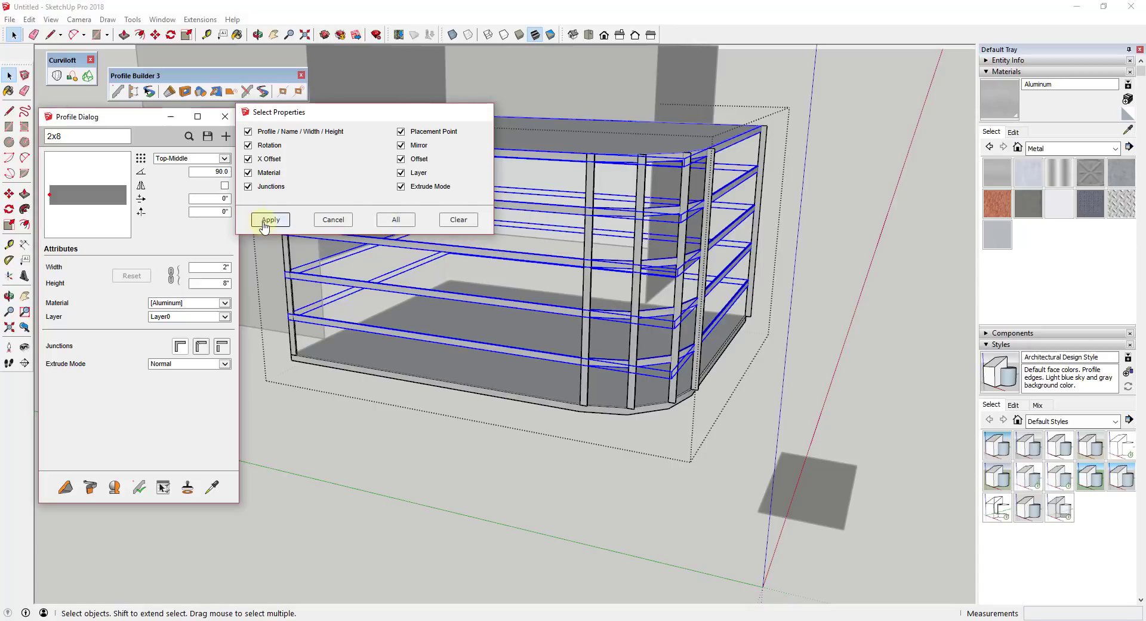
{"action": "middle_click_drag", "start_coordinate": [729, 288], "coordinate": [775, 168]}
{"action": "scroll", "coordinate": [731, 253], "scroll_direction": "up", "scroll_amount": 6}
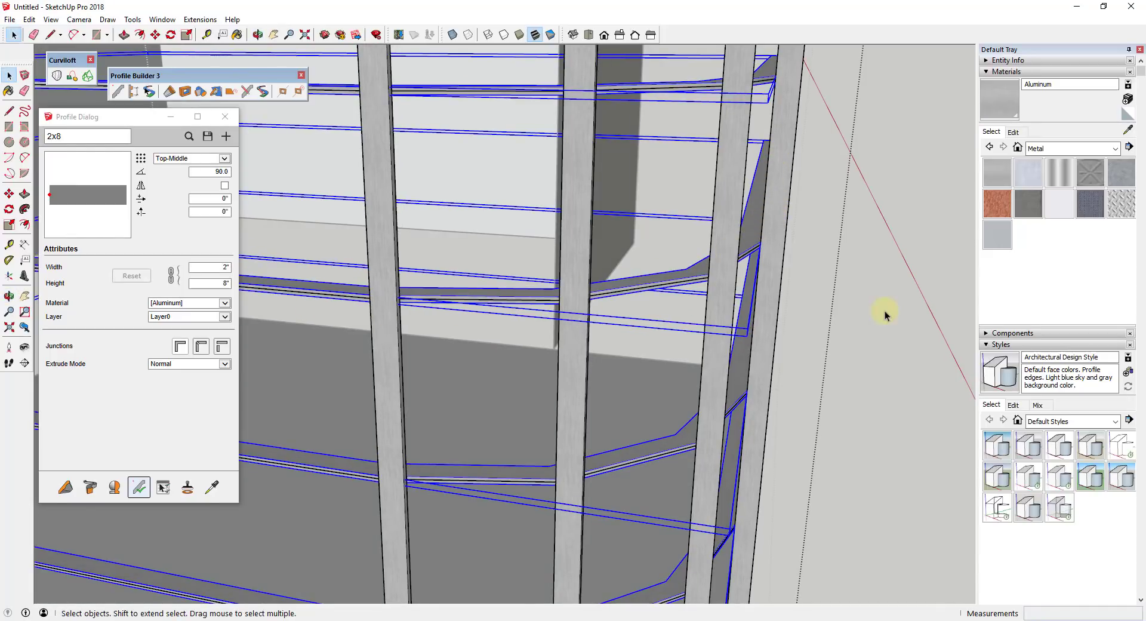
{"action": "scroll", "coordinate": [860, 308], "scroll_direction": "down", "scroll_amount": 10}
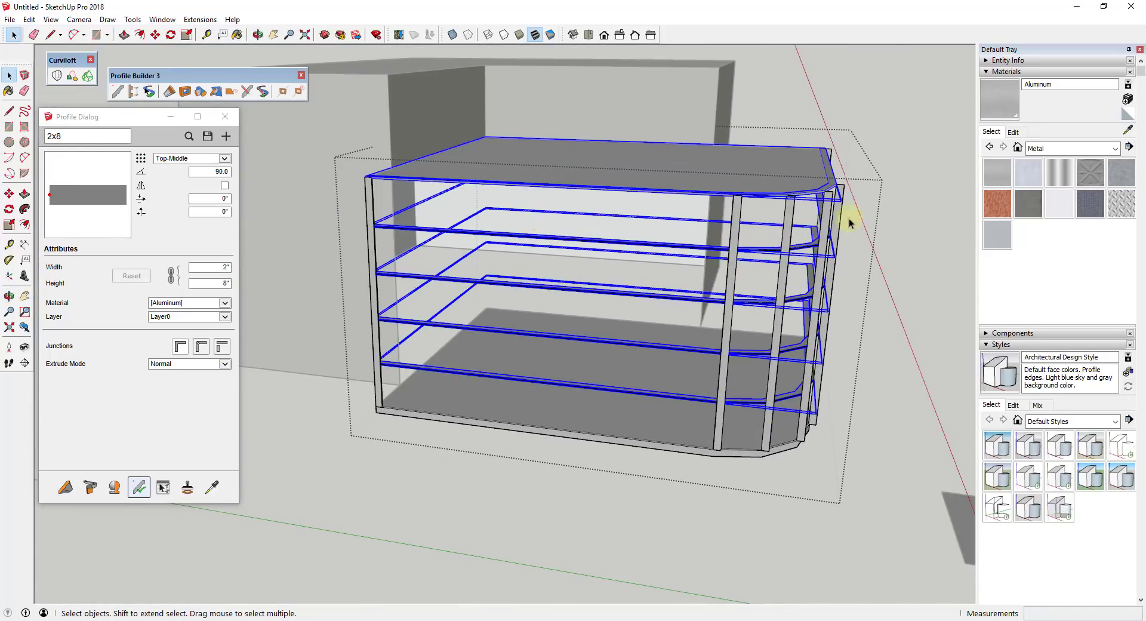
Apply all the 90-degree profile properties to the two vertical members at the ends of the long straight section
{"action": "middle_click_drag", "start_coordinate": [850, 223], "coordinate": [666, 262]}
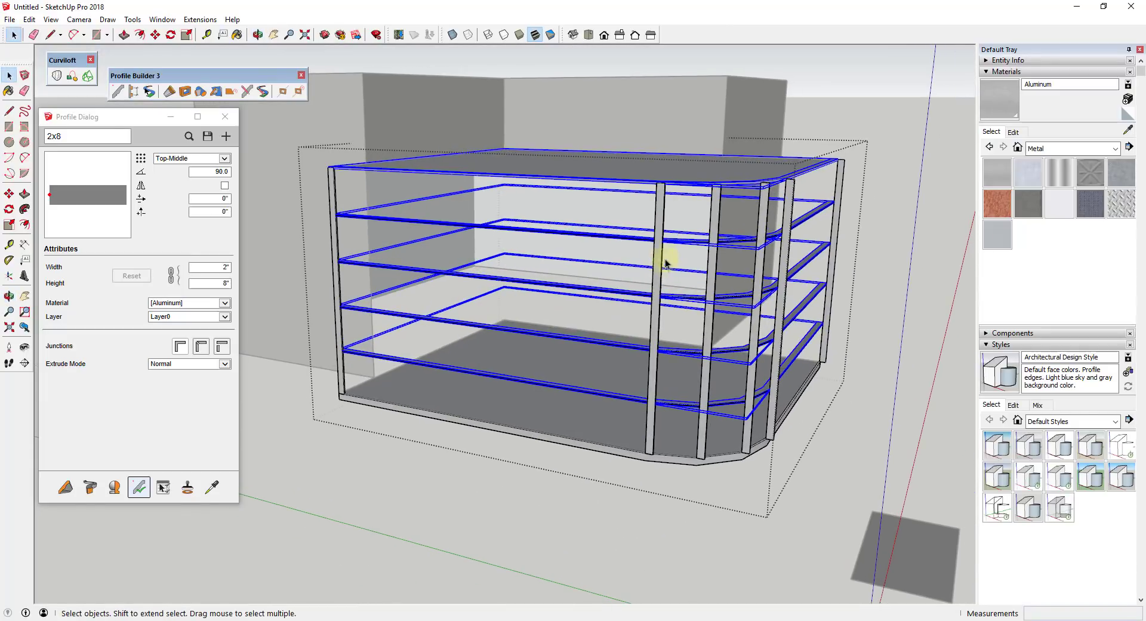
{"action": "left_click", "coordinate": [660, 209]}
{"action": "left_click", "coordinate": [332, 205], "text": "ctrl"}
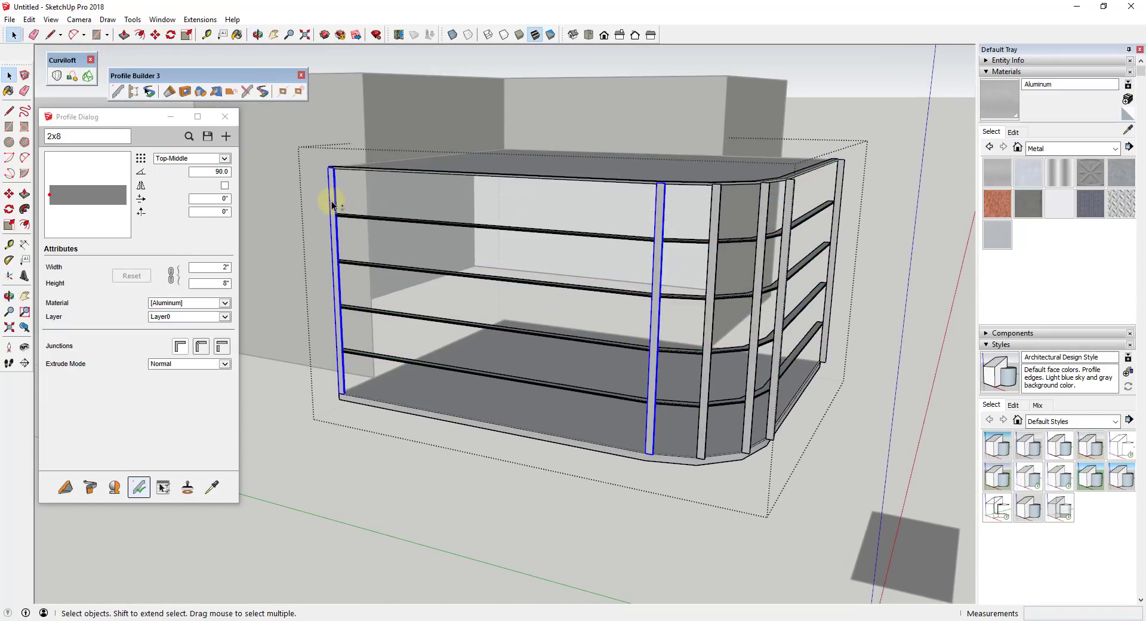
{"action": "middle_click_drag", "start_coordinate": [324, 202], "coordinate": [639, 312]}
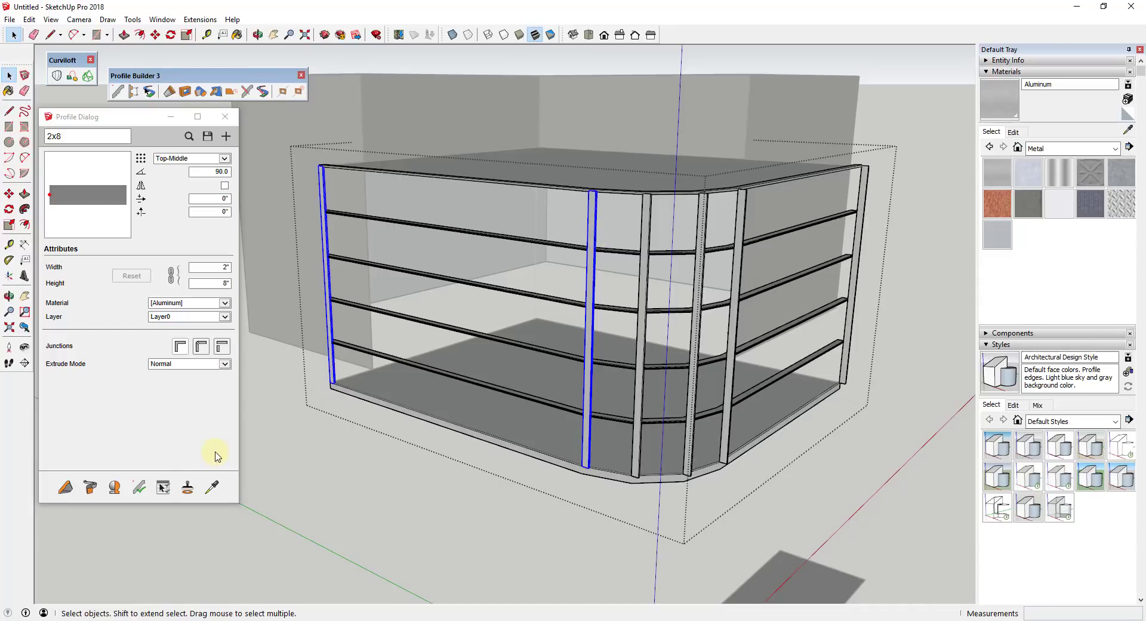
{"action": "left_click", "coordinate": [139, 488]}
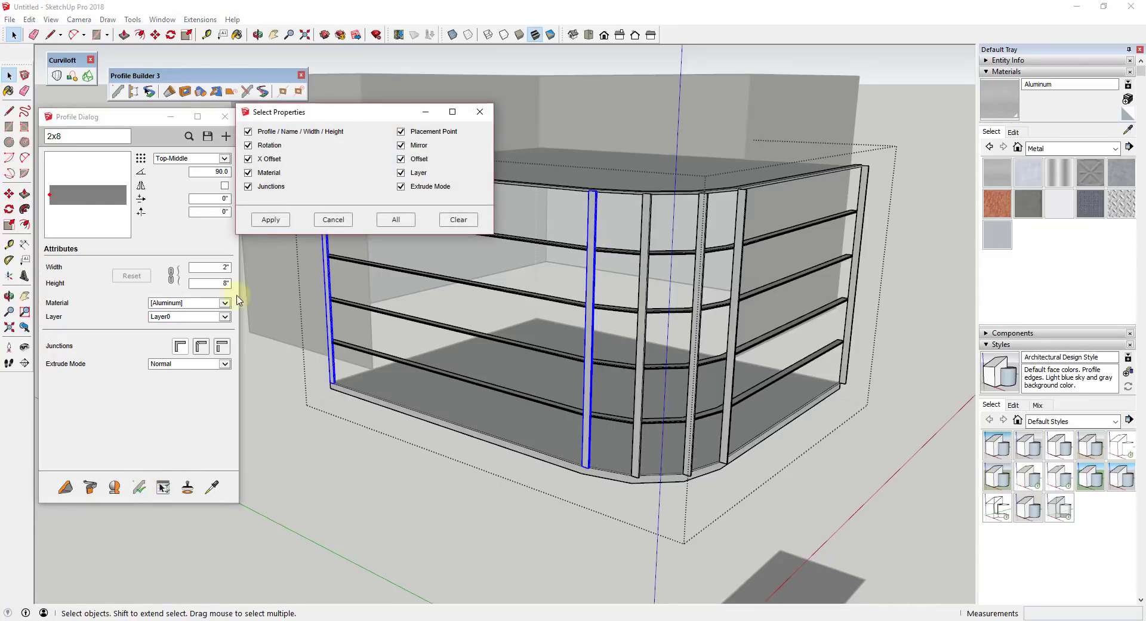
{"action": "left_click", "coordinate": [270, 220]}
{"action": "scroll", "coordinate": [570, 198], "scroll_direction": "up", "scroll_amount": 5}
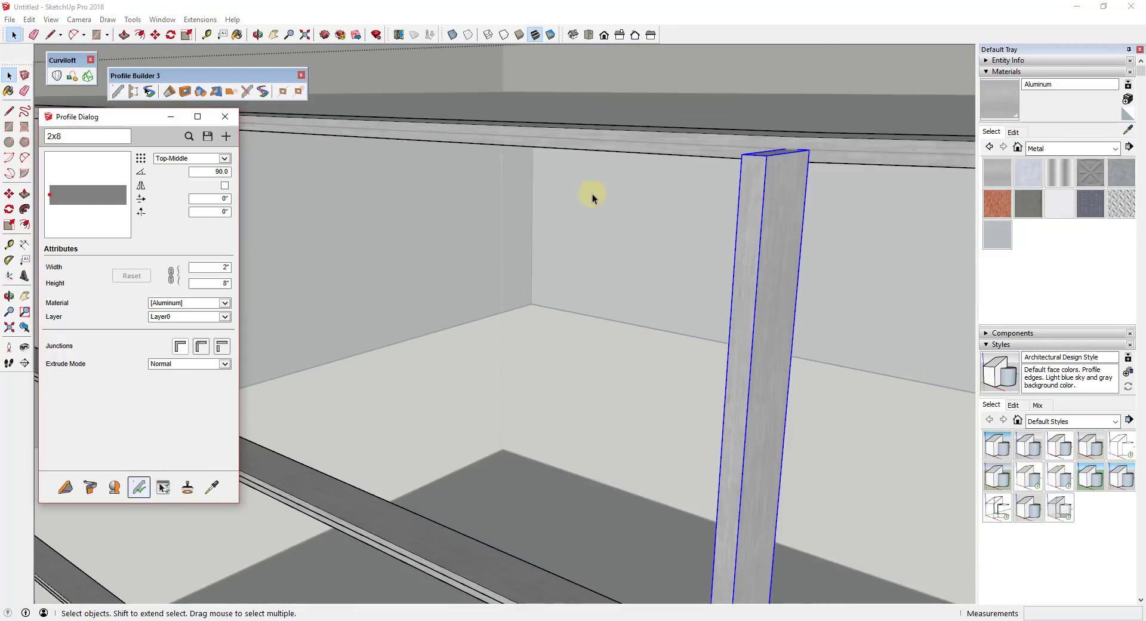
{"action": "scroll", "coordinate": [788, 192], "scroll_direction": "down", "scroll_amount": 8}
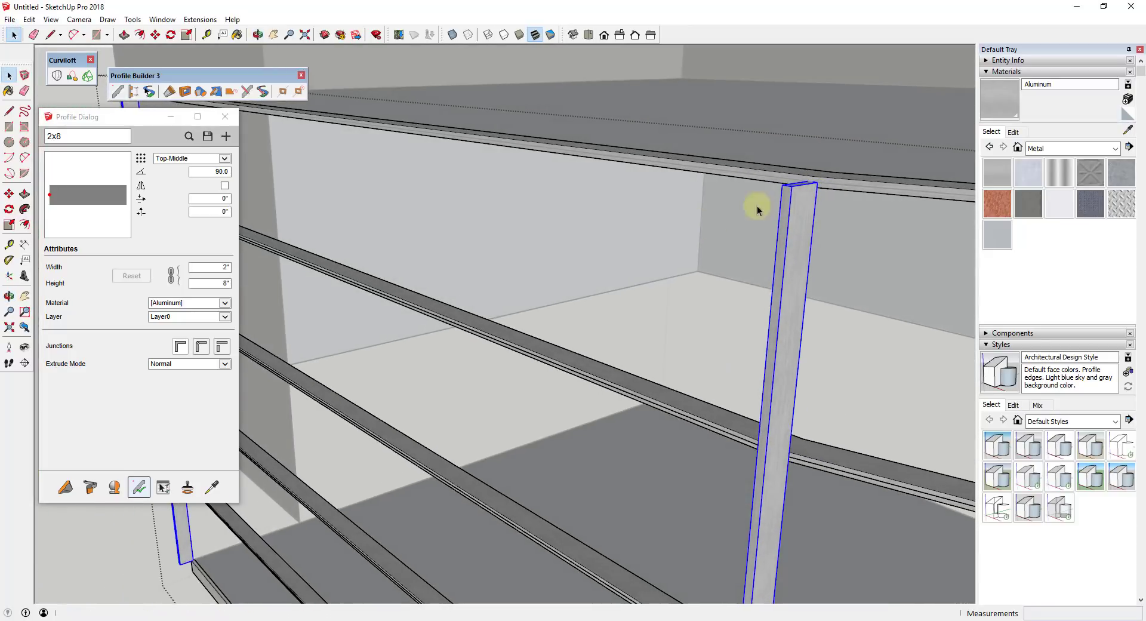
{"action": "scroll", "coordinate": [762, 203], "scroll_direction": "down", "scroll_amount": 6}
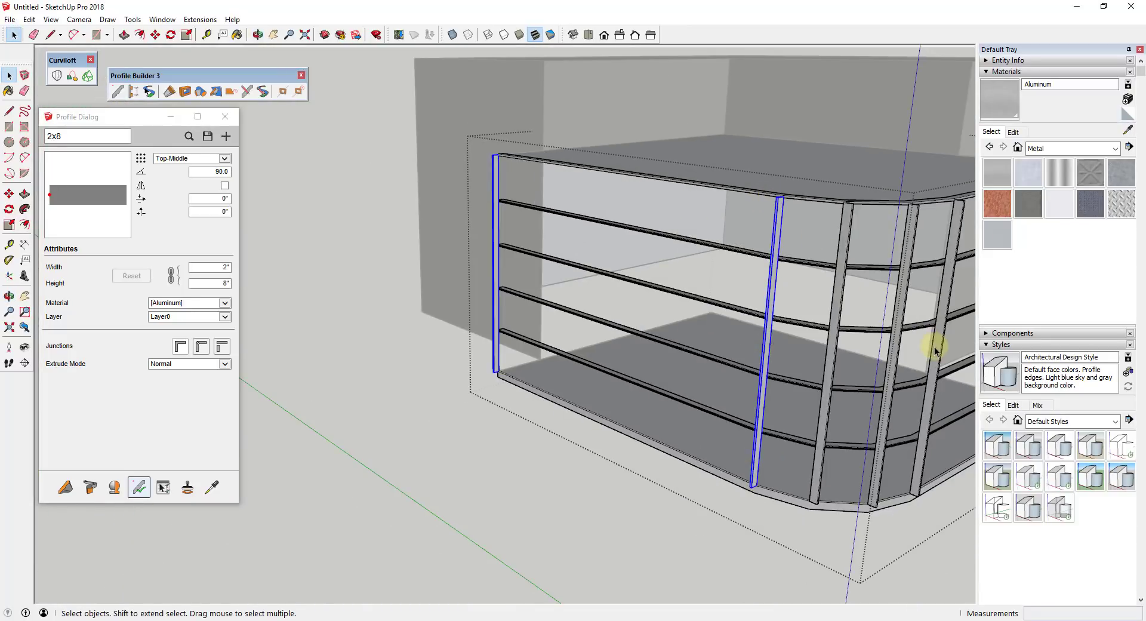
Delete the bottom horizontal rail of the curved frame
{"action": "middle_click_drag", "start_coordinate": [936, 345], "coordinate": [775, 296]}
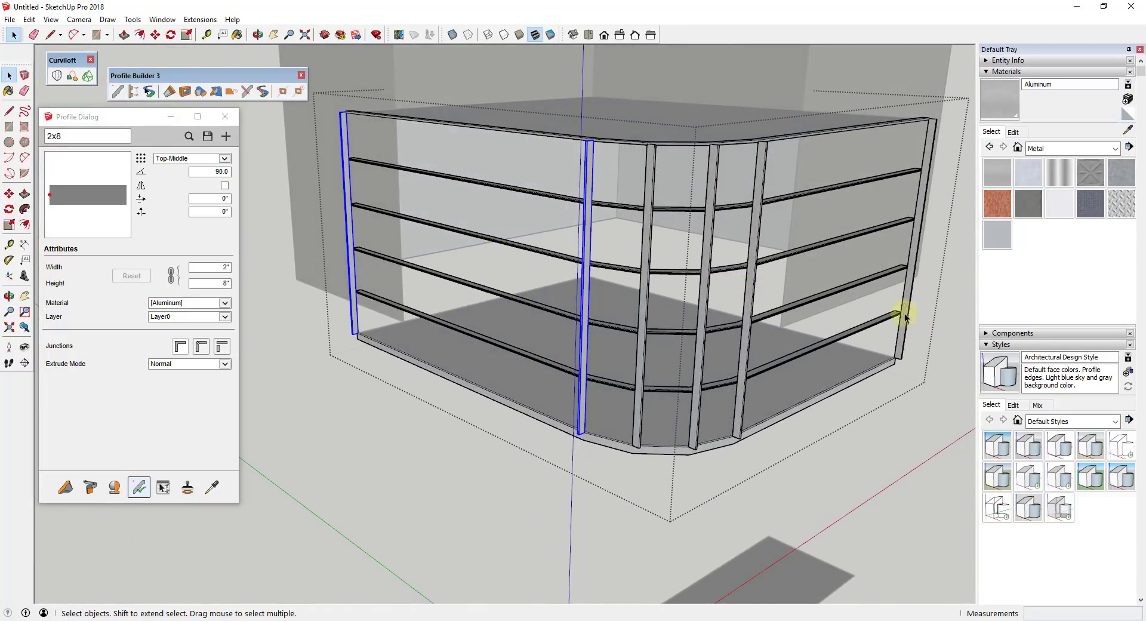
{"action": "left_click", "coordinate": [775, 417]}
{"action": "key", "text": "Delete"}
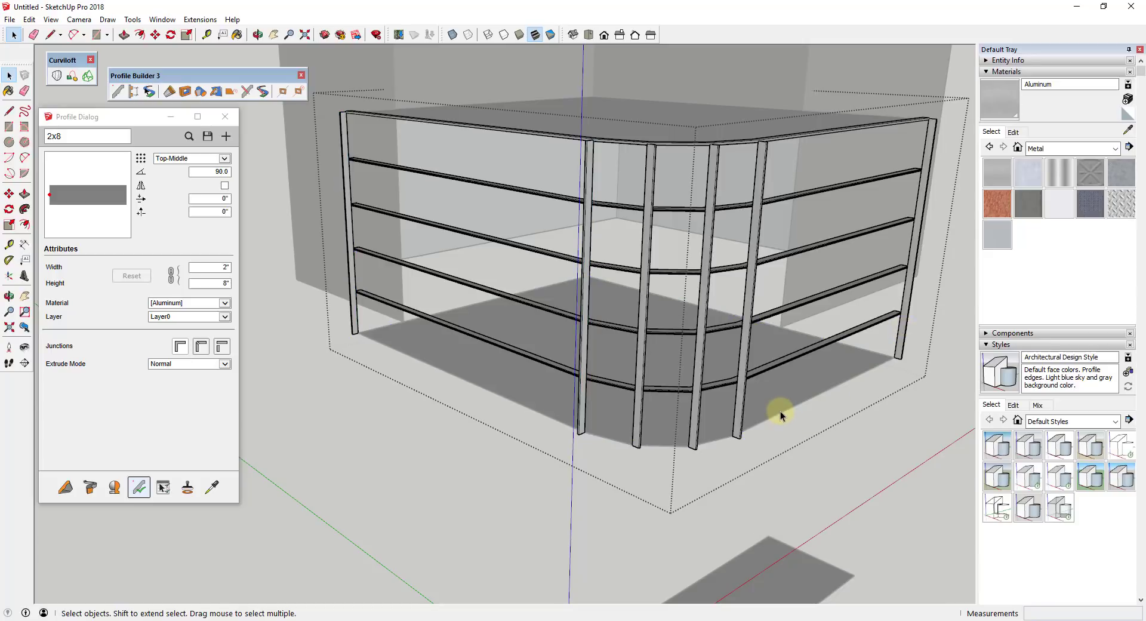
Rotate a vertical member in the curved corner about its joint with the top rail to align it with the curve
{"action": "middle_click_drag", "start_coordinate": [779, 410], "coordinate": [744, 384]}
{"action": "scroll", "coordinate": [742, 200], "scroll_direction": "up", "scroll_amount": 6}
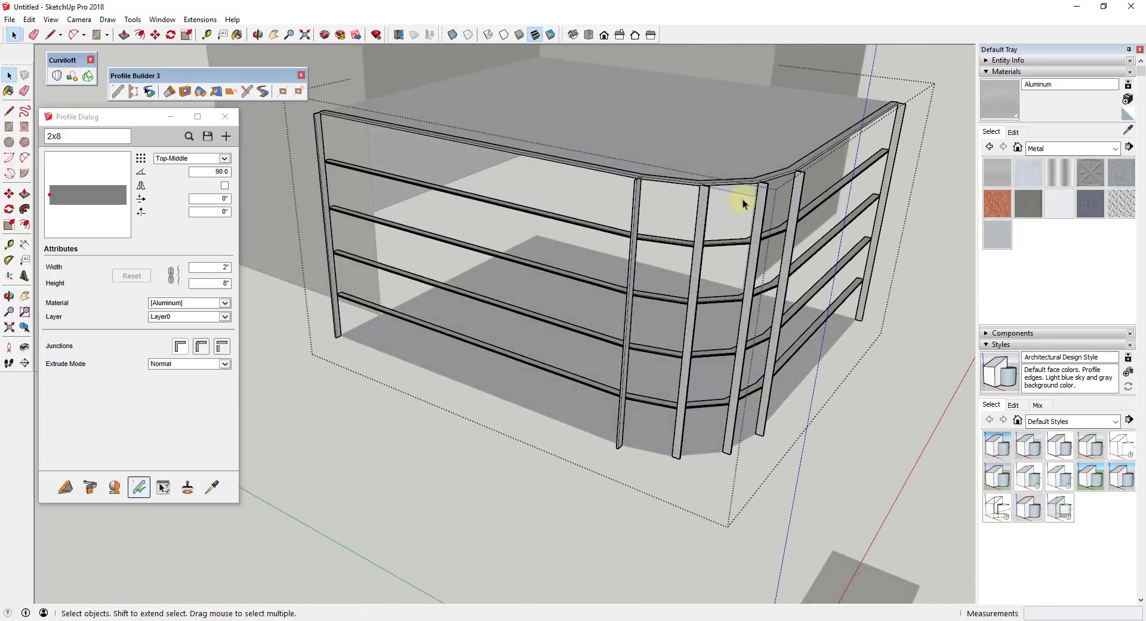
{"action": "left_click", "coordinate": [807, 186]}
{"action": "middle_click_drag", "start_coordinate": [807, 186], "coordinate": [808, 274]}
{"action": "scroll", "coordinate": [812, 143], "scroll_direction": "up", "scroll_amount": 3}
{"action": "key", "text": "q"}
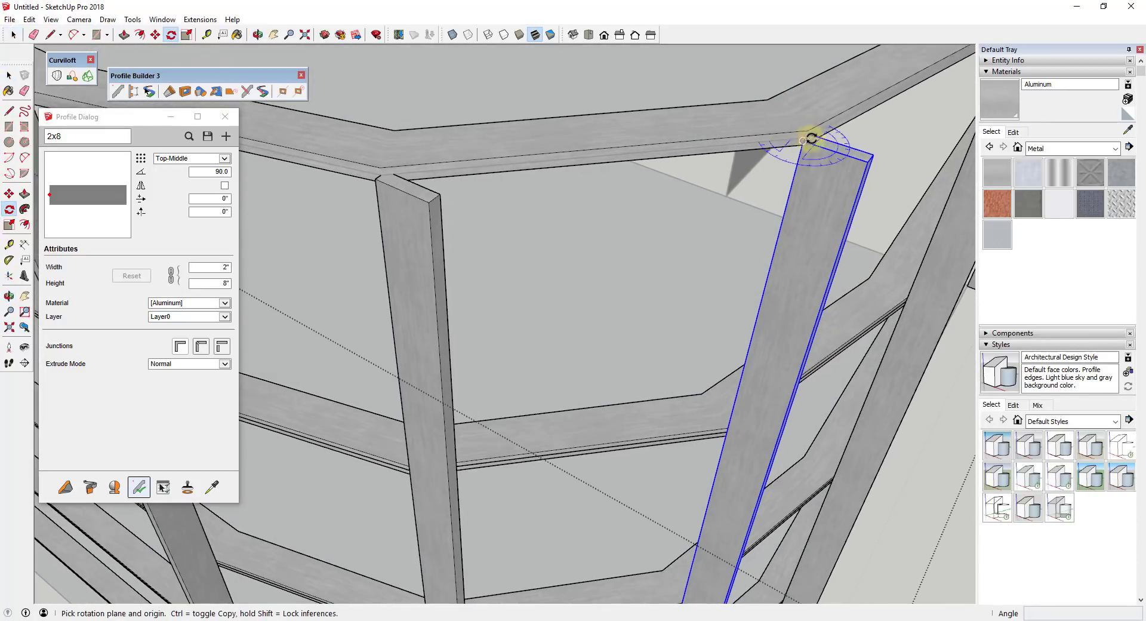
{"action": "scroll", "coordinate": [807, 138], "scroll_direction": "up", "scroll_amount": 2}
{"action": "left_click", "coordinate": [804, 137]}
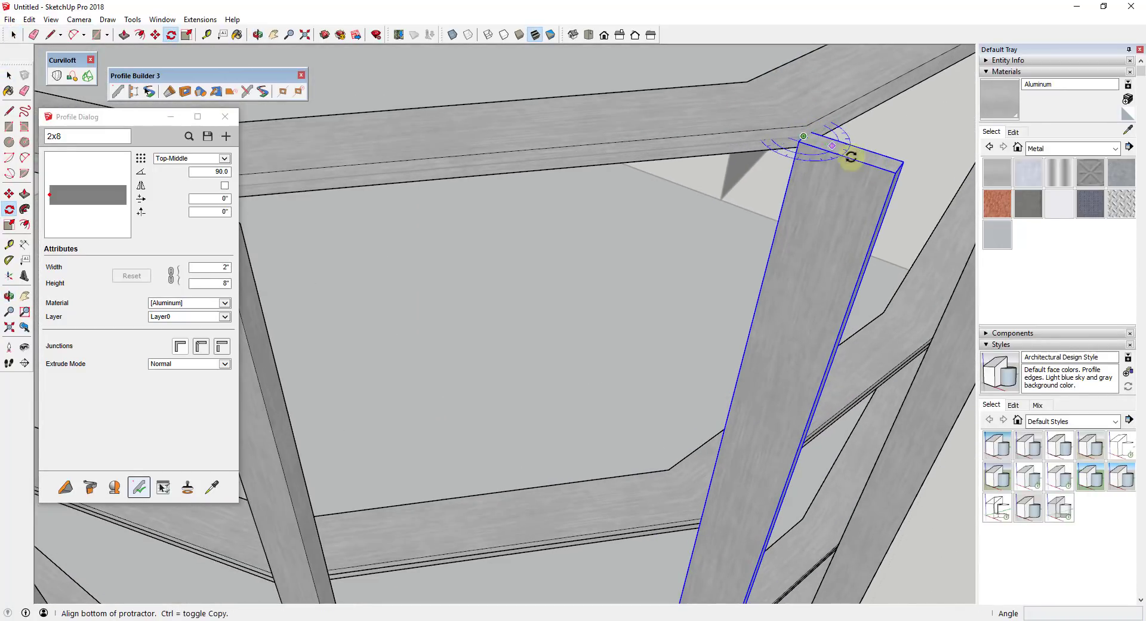
{"action": "left_click", "coordinate": [900, 167]}
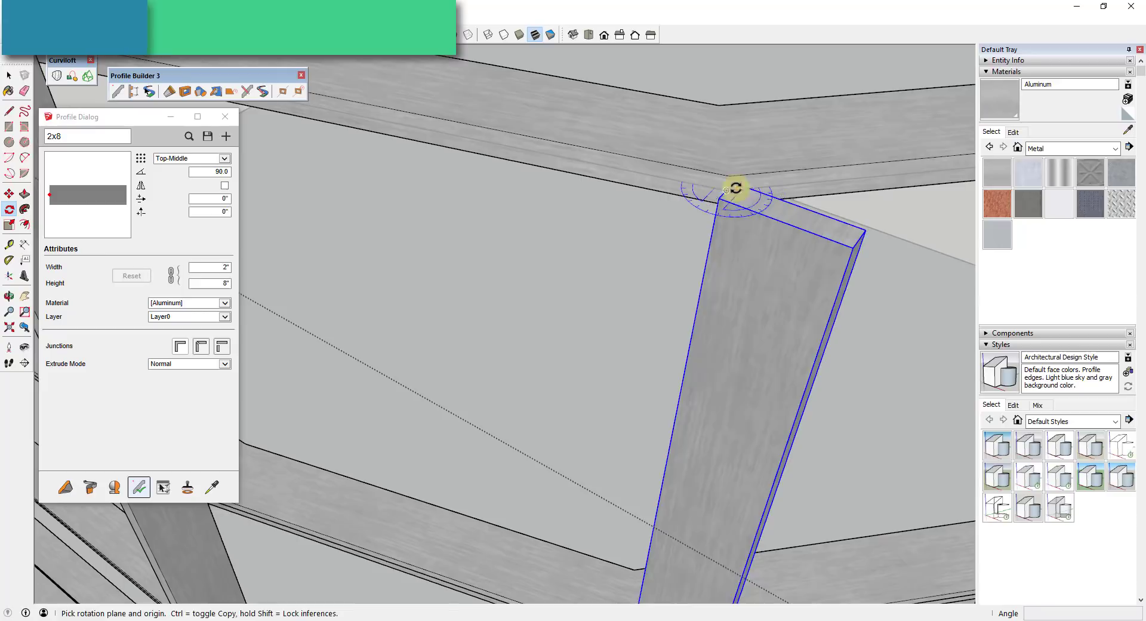
{"action": "left_click", "coordinate": [726, 191]}
{"action": "left_click", "coordinate": [858, 239]}
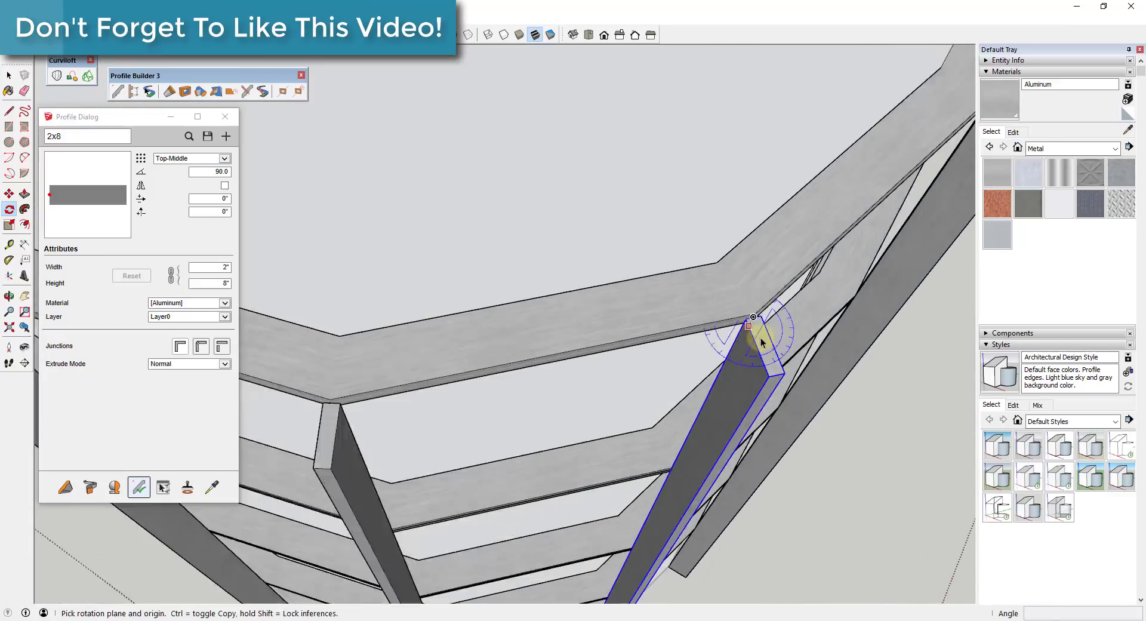
Rotate the adjacent vertical member in the curved corner about 15 degrees around its joint with the top rail
{"action": "scroll", "coordinate": [761, 339], "scroll_direction": "up", "scroll_amount": 2}
{"action": "left_click", "coordinate": [752, 313]}
{"action": "left_click_drag", "start_coordinate": [784, 392], "coordinate": [790, 396]}
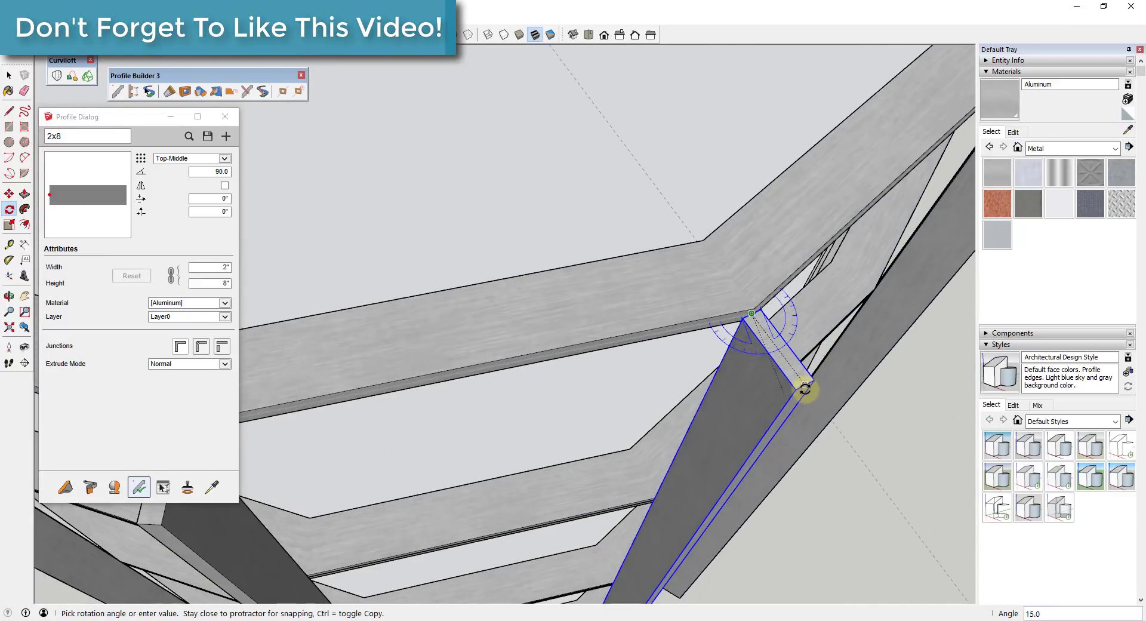
{"action": "left_click", "coordinate": [805, 389]}
{"action": "scroll", "coordinate": [857, 349], "scroll_direction": "down", "scroll_amount": 5}
{"action": "middle_click_drag", "start_coordinate": [823, 396], "coordinate": [763, 220]}
{"action": "scroll", "coordinate": [728, 263], "scroll_direction": "down", "scroll_amount": 5}
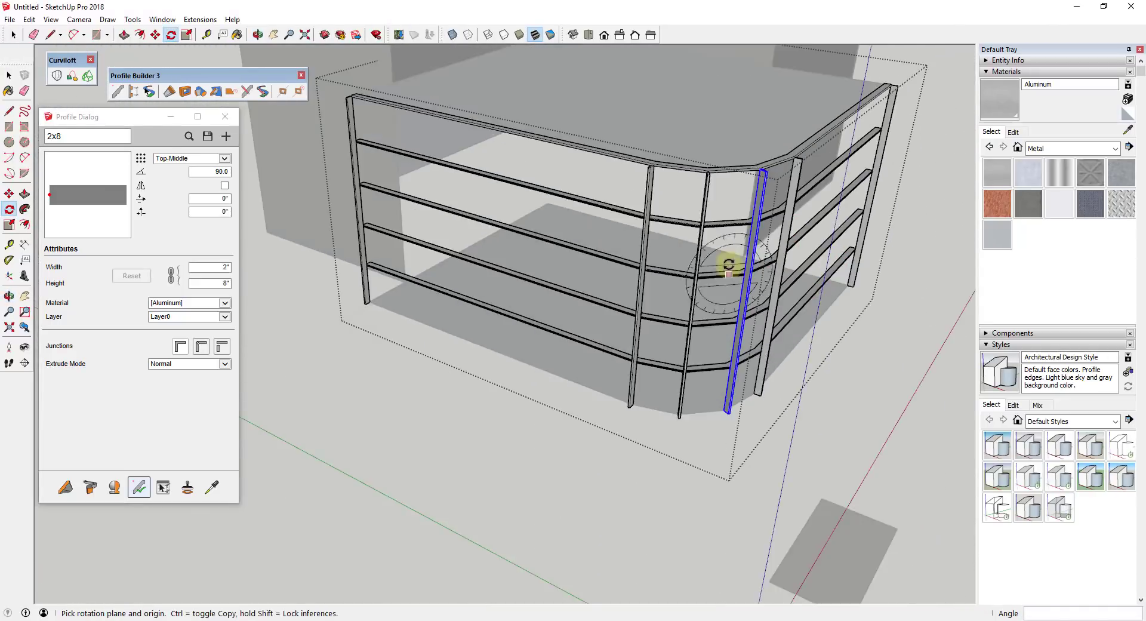
{"action": "middle_click_drag", "start_coordinate": [728, 263], "coordinate": [799, 167]}
{"action": "key", "text": "space"}
Select all six vertical members of the curved frame together
{"action": "scroll", "coordinate": [885, 238], "scroll_direction": "up", "scroll_amount": 2}
{"action": "middle_click_drag", "start_coordinate": [883, 243], "coordinate": [708, 115]}
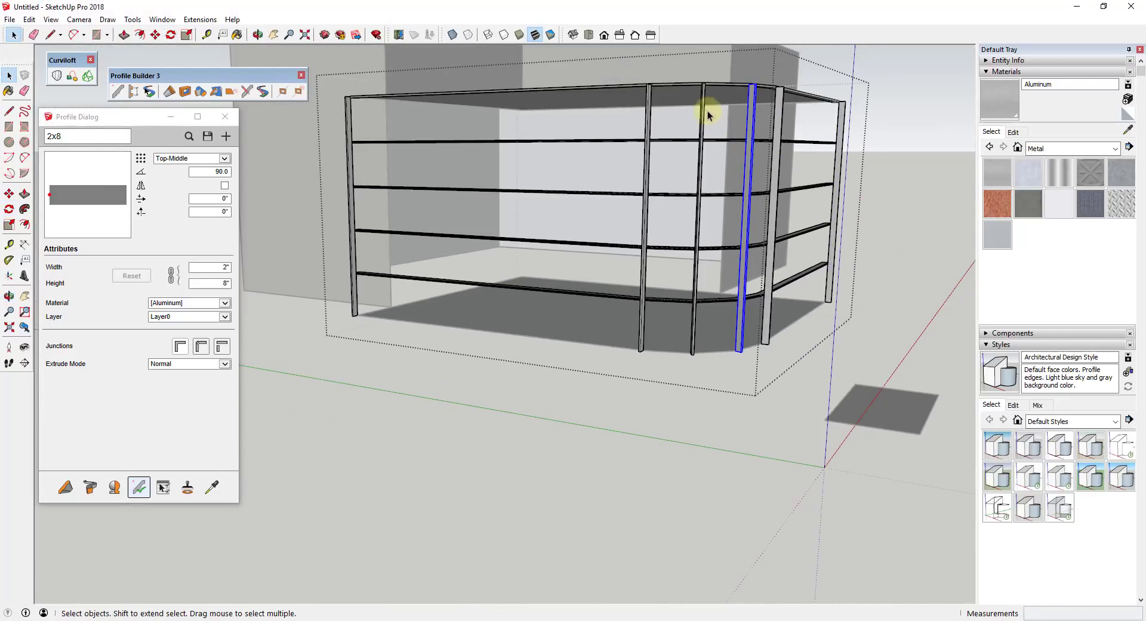
{"action": "left_click", "coordinate": [650, 114]}
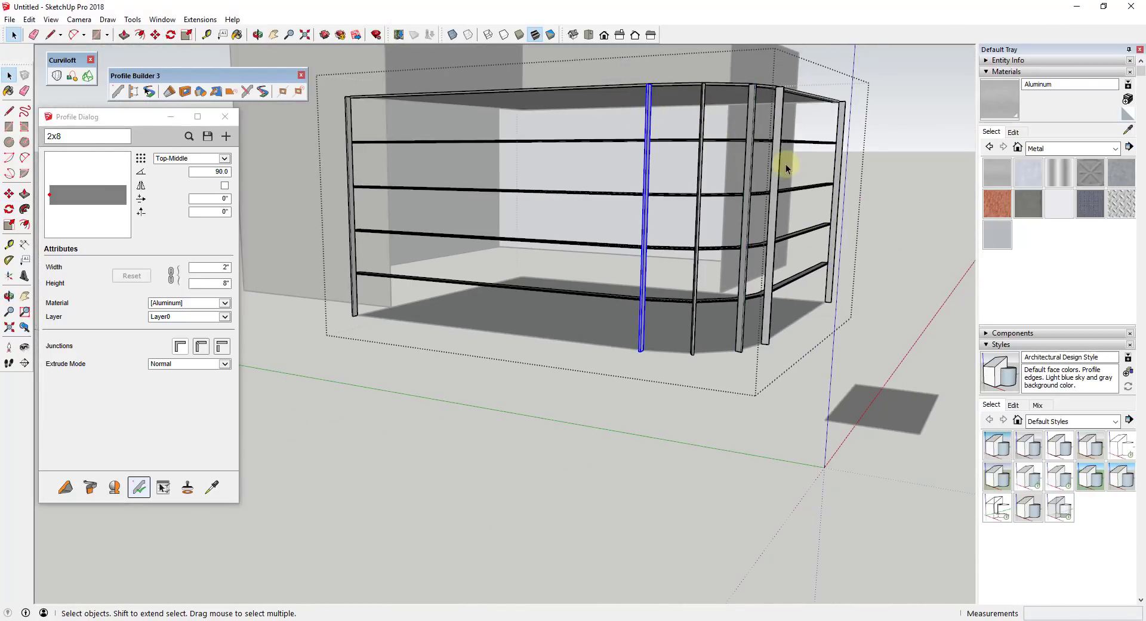
{"action": "left_click", "coordinate": [348, 119]}
{"action": "left_click", "coordinate": [647, 111], "text": "shift"}
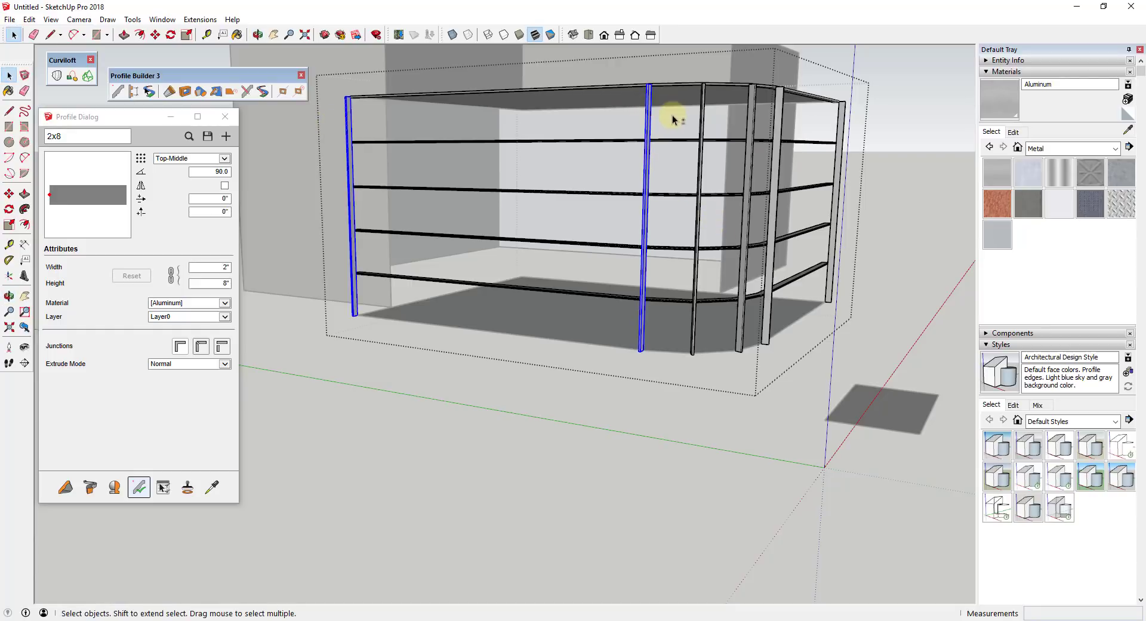
{"action": "left_click", "coordinate": [703, 127], "text": "shift"}
{"action": "left_click", "coordinate": [748, 127], "text": "shift"}
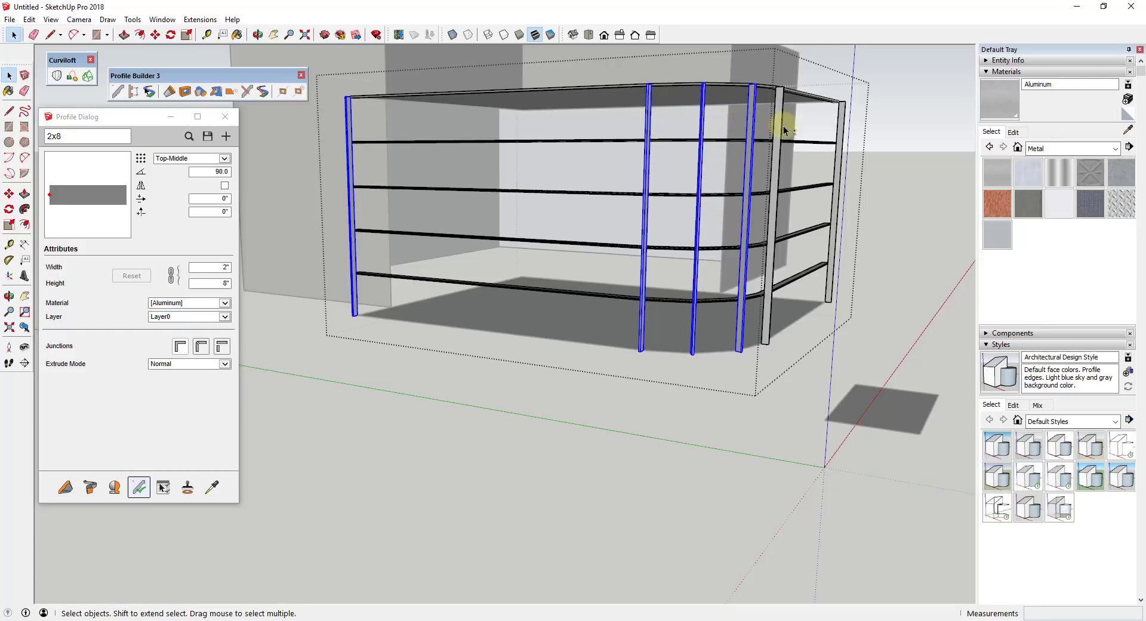
{"action": "left_click", "coordinate": [778, 126], "text": "shift"}
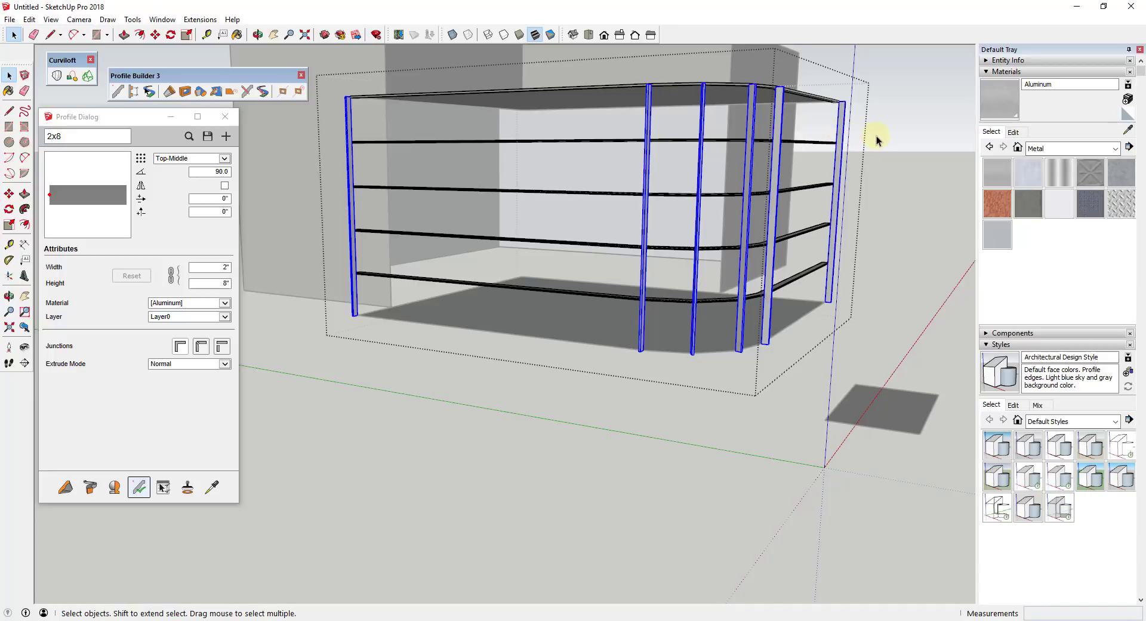
Measure the depth of a corner vertical member across its top end with the Tape Measure
{"action": "scroll", "coordinate": [865, 139], "scroll_direction": "up", "scroll_amount": 1}
{"action": "scroll", "coordinate": [602, 191], "scroll_direction": "up", "scroll_amount": 2}
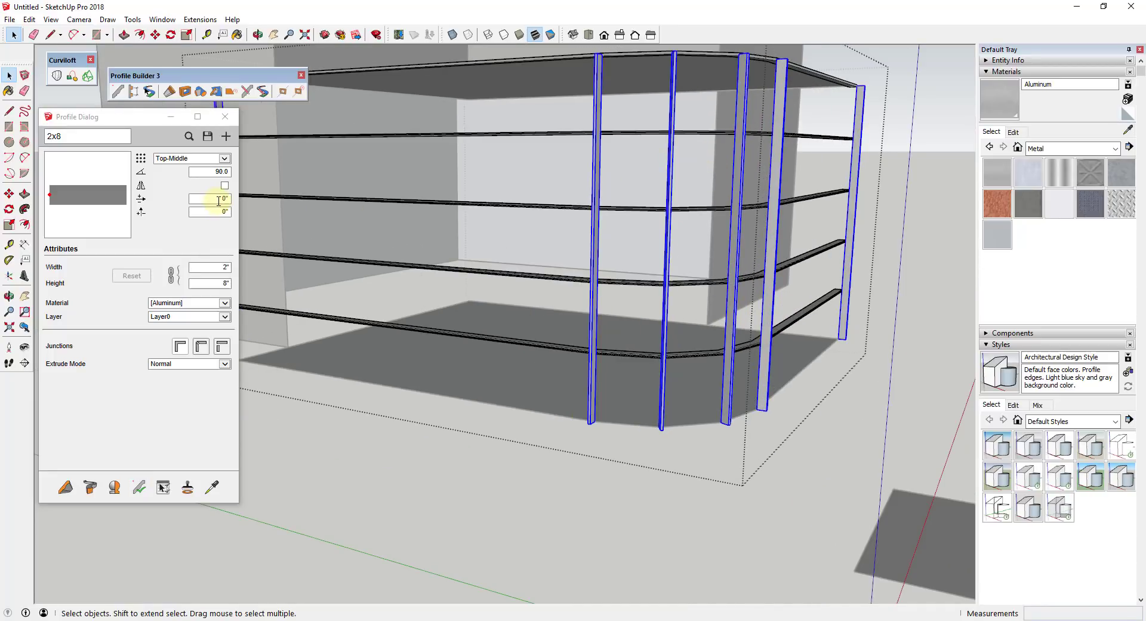
{"action": "scroll", "coordinate": [823, 113], "scroll_direction": "up", "scroll_amount": 3}
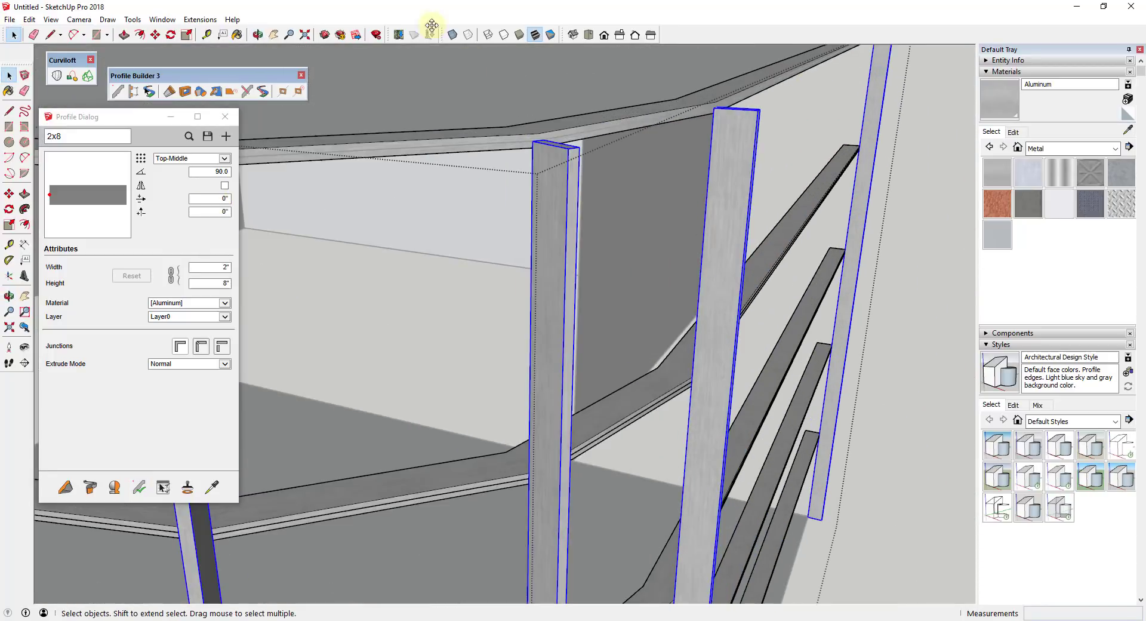
{"action": "left_click", "coordinate": [206, 34]}
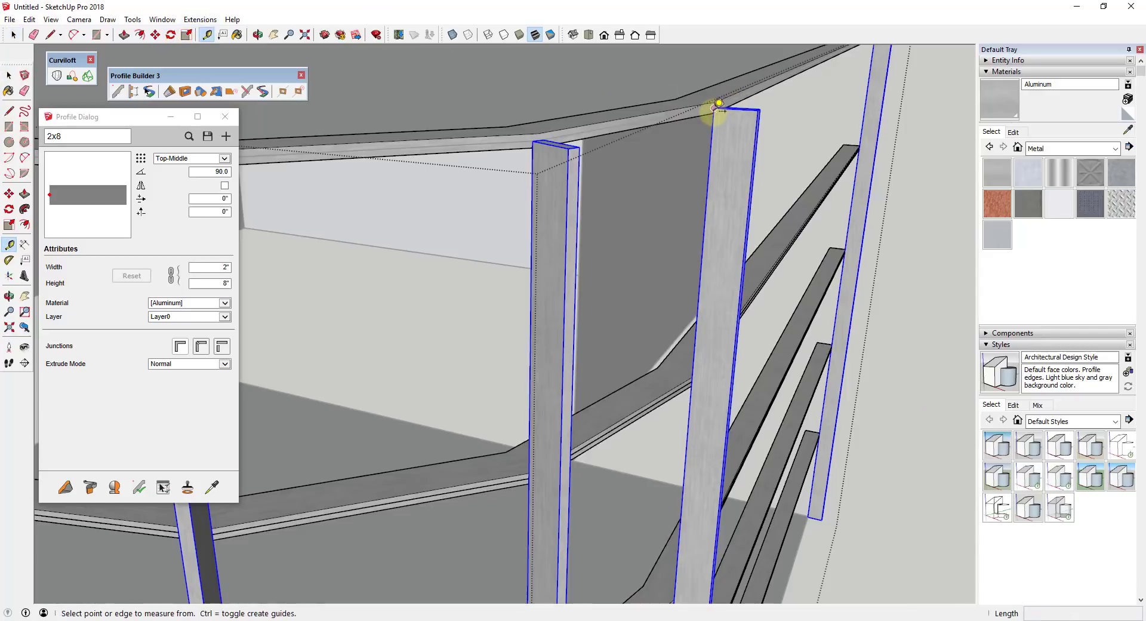
{"action": "left_click", "coordinate": [715, 108]}
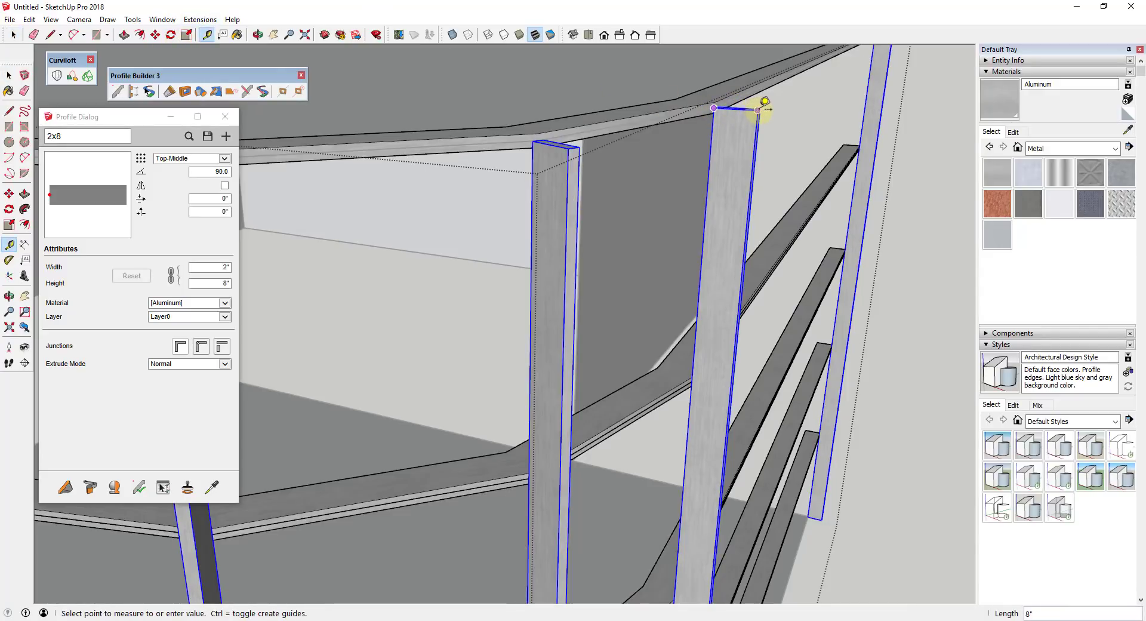
{"action": "key", "text": "space"}
{"action": "scroll", "coordinate": [758, 134], "scroll_direction": "down", "scroll_amount": 5}
{"action": "middle_click_drag", "start_coordinate": [395, 358], "coordinate": [389, 303]}
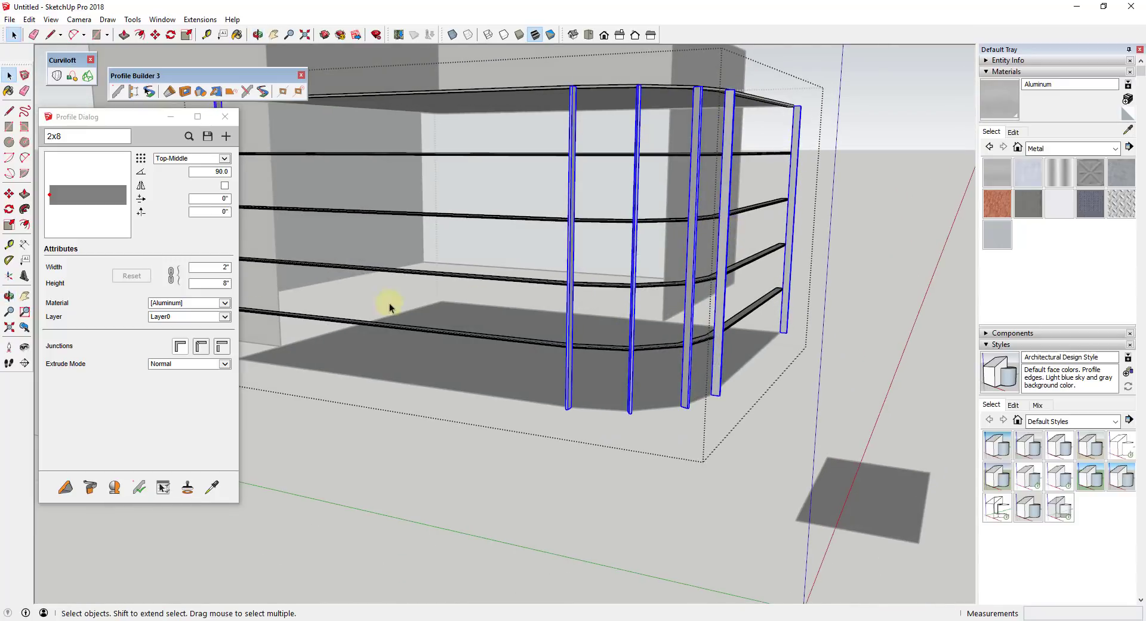
Try an X offset of 8" on the six selected vertical members, applying all profile properties
{"action": "left_click", "coordinate": [201, 199]}
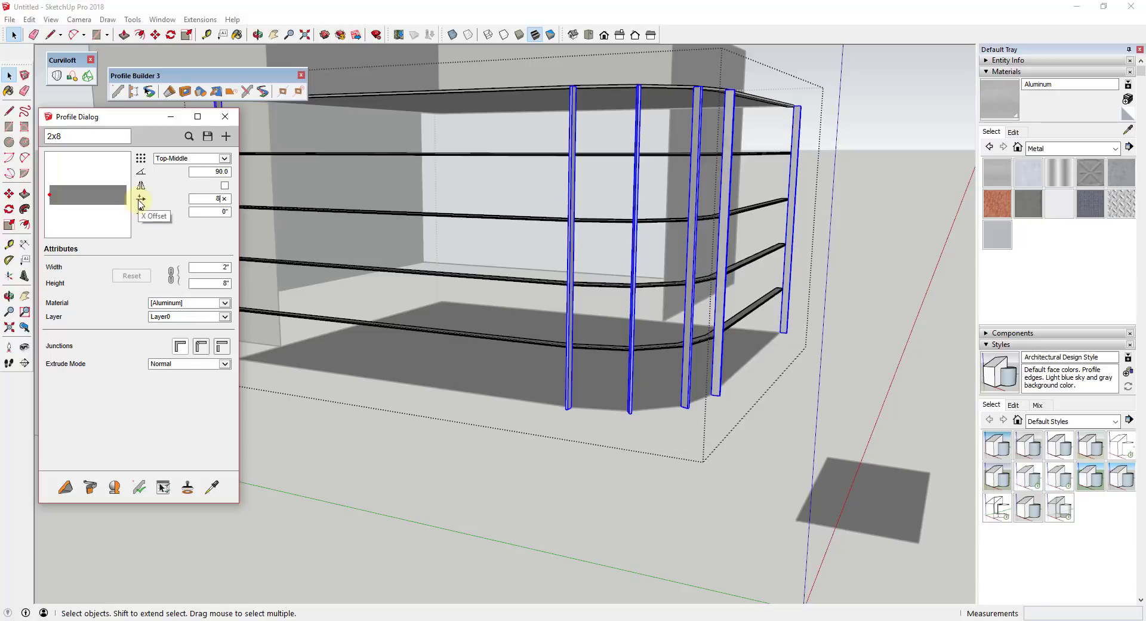
{"action": "left_click", "coordinate": [140, 487]}
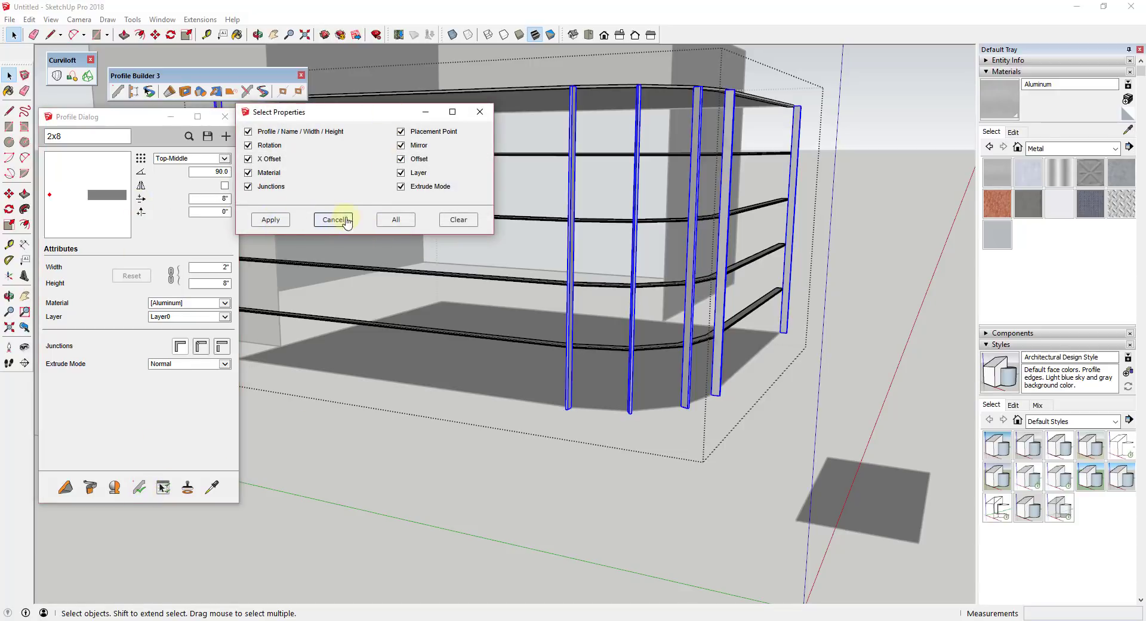
{"action": "left_click", "coordinate": [270, 220]}
{"action": "middle_click_drag", "start_coordinate": [696, 153], "coordinate": [690, 248]}
{"action": "key", "text": "space"}
{"action": "middle_click_drag", "start_coordinate": [376, 238], "coordinate": [748, 147]}
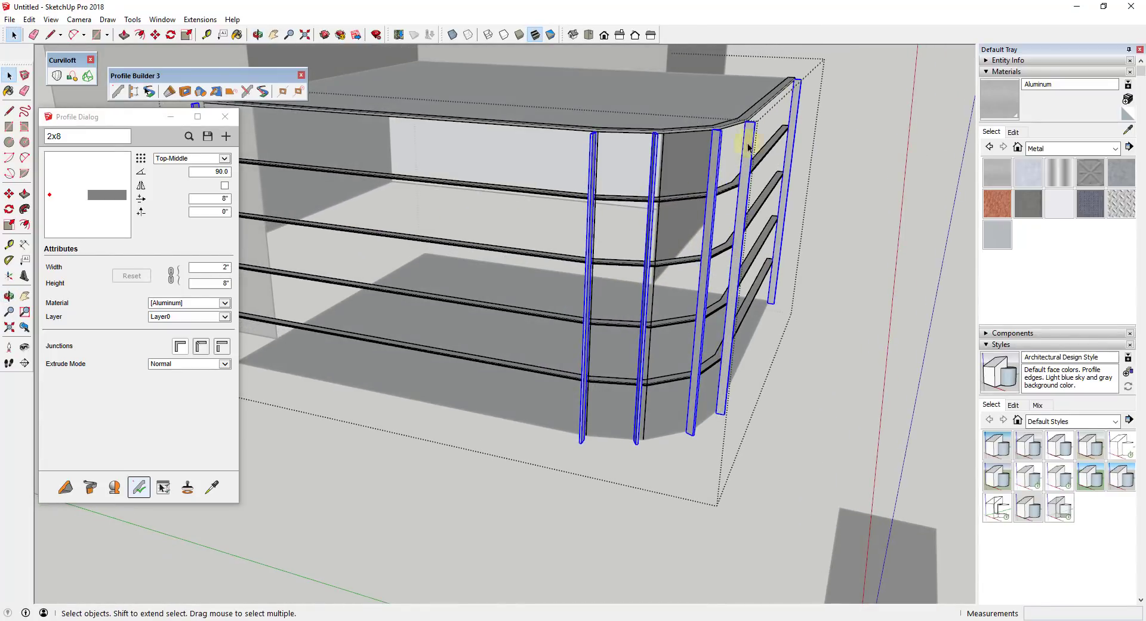
{"action": "scroll", "coordinate": [755, 101], "scroll_direction": "up", "scroll_amount": 4}
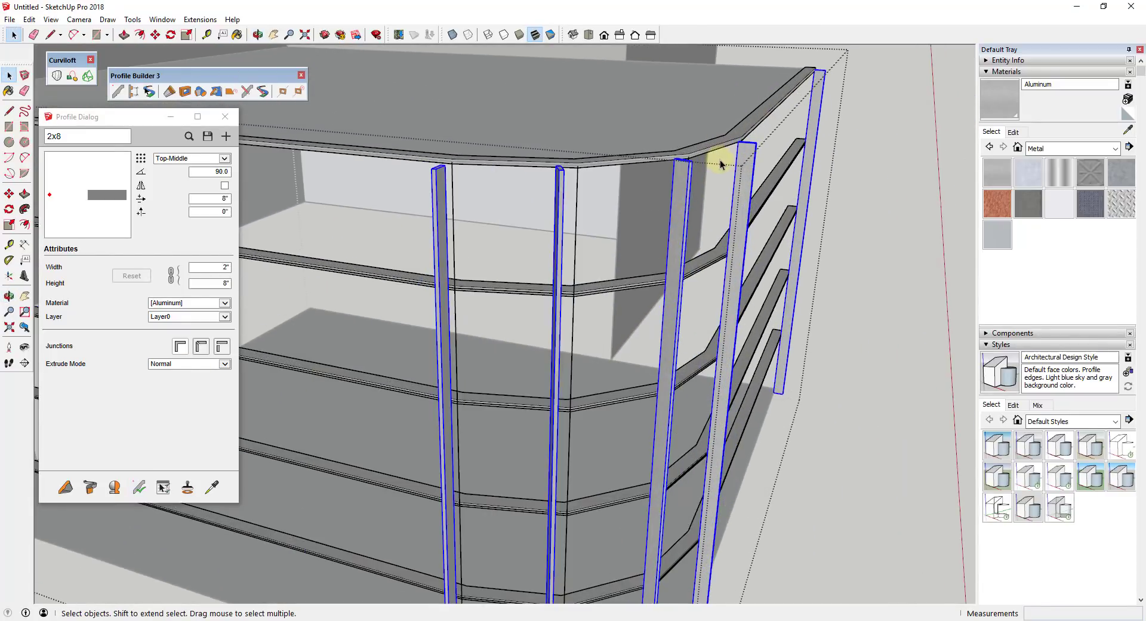
Undo the last offset change and try an X offset of 0" with a Y offset of 8" on the selected vertical members
{"action": "key", "text": "ctrl+z"}
{"action": "left_click", "coordinate": [207, 198]}
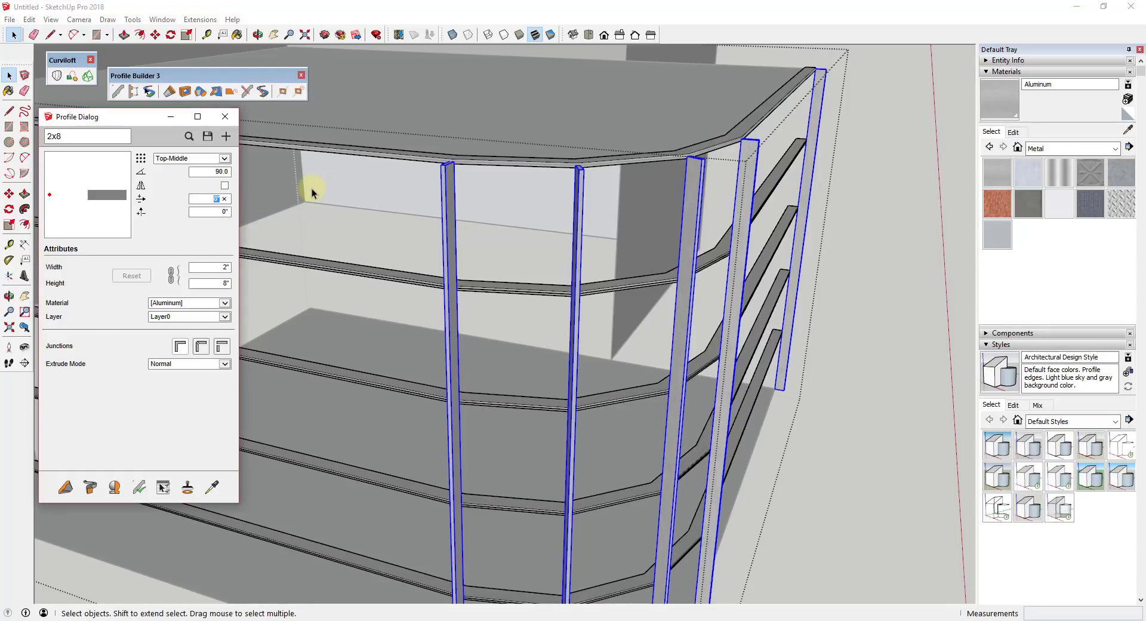
{"action": "type", "text": "0"}
{"action": "key", "text": "Tab"}
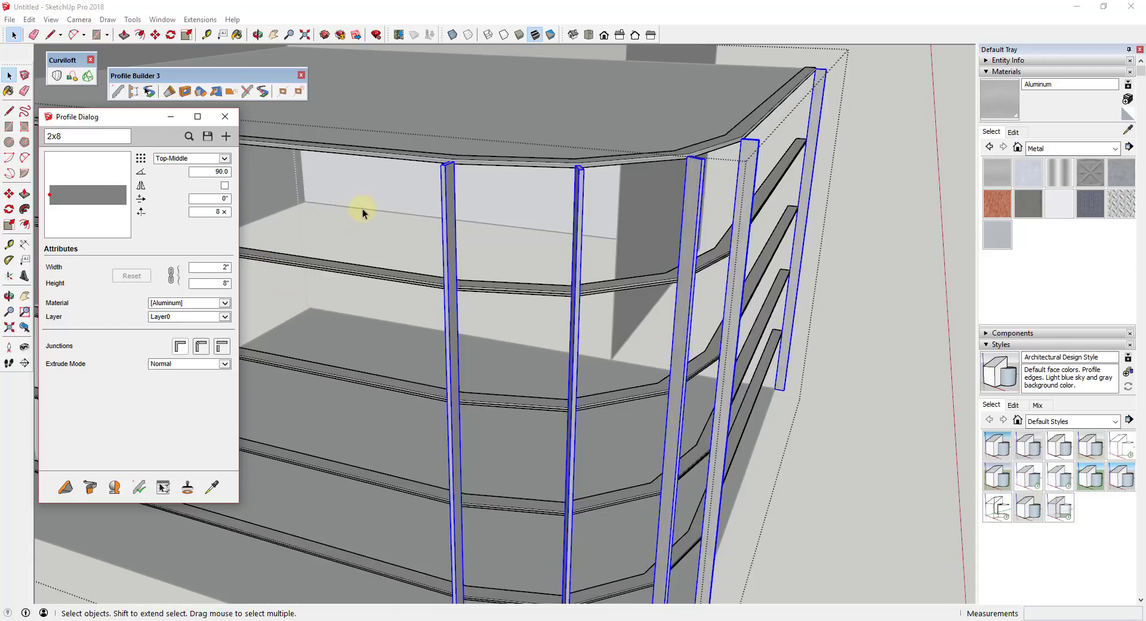
{"action": "scroll", "coordinate": [402, 257], "scroll_direction": "down", "scroll_amount": 2}
{"action": "left_click", "coordinate": [160, 488]}
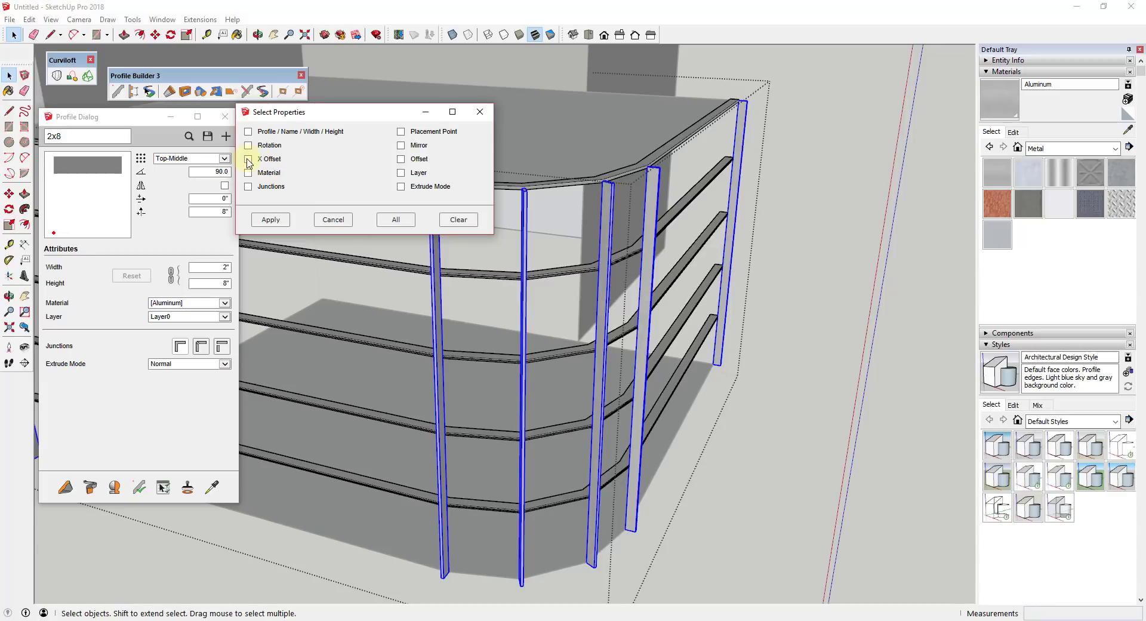
{"action": "left_click", "coordinate": [270, 220]}
Apply an X offset of -8" to the two vertical members of the straight side that still stand outside the frame
{"action": "scroll", "coordinate": [567, 209], "scroll_direction": "up", "scroll_amount": 3}
{"action": "middle_click_drag", "start_coordinate": [672, 182], "coordinate": [506, 241]}
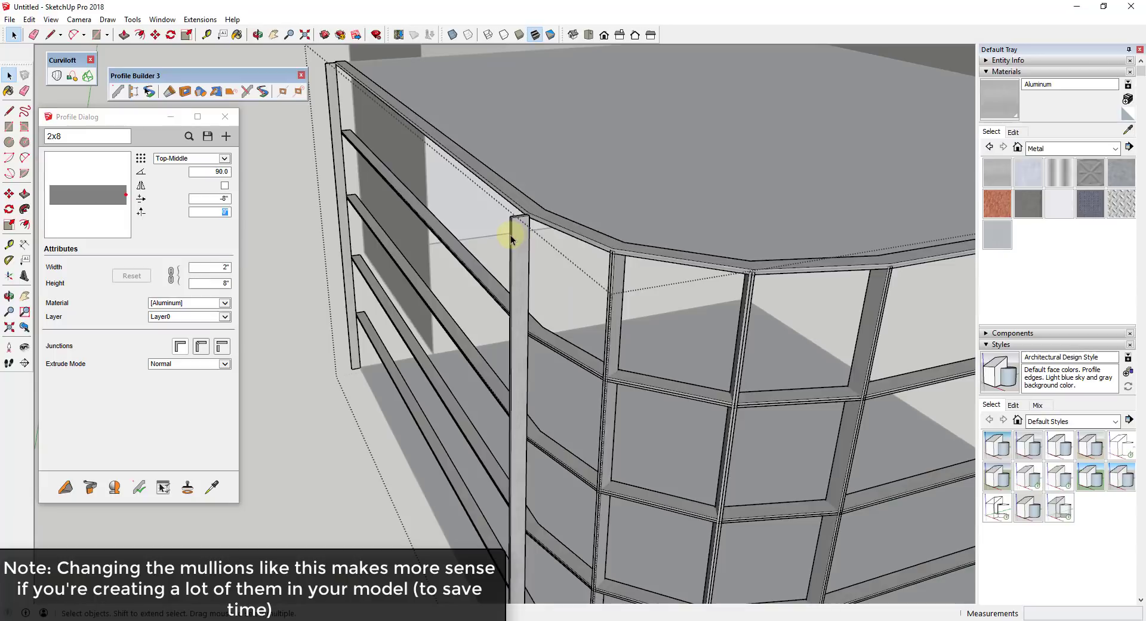
{"action": "left_click", "coordinate": [513, 259]}
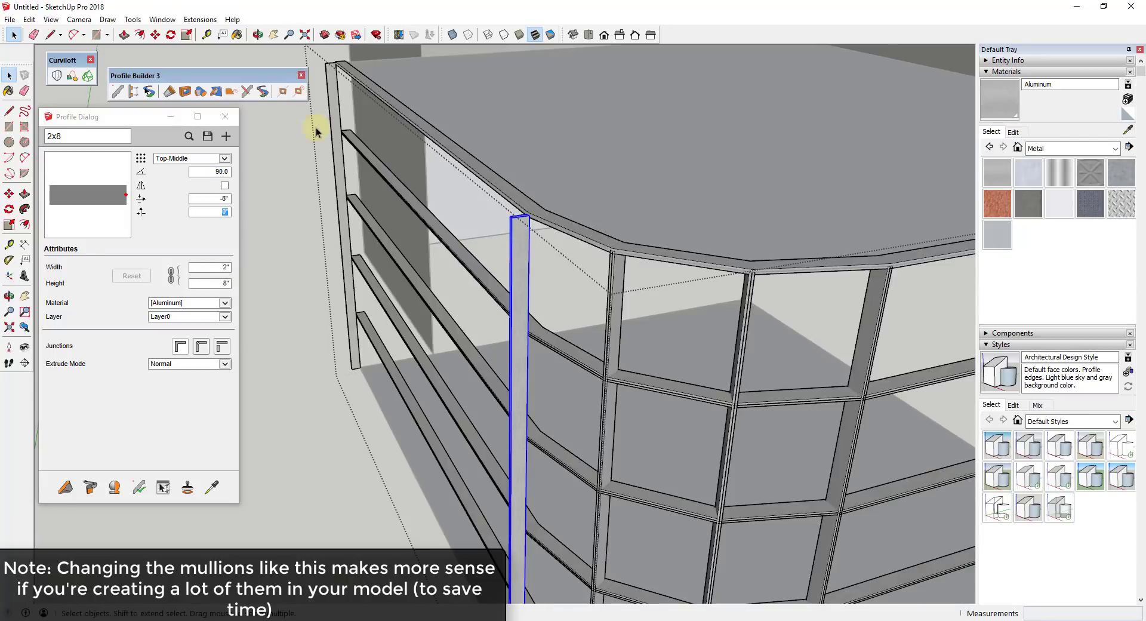
{"action": "left_click", "coordinate": [333, 86], "text": "shift"}
{"action": "left_click", "coordinate": [213, 199]}
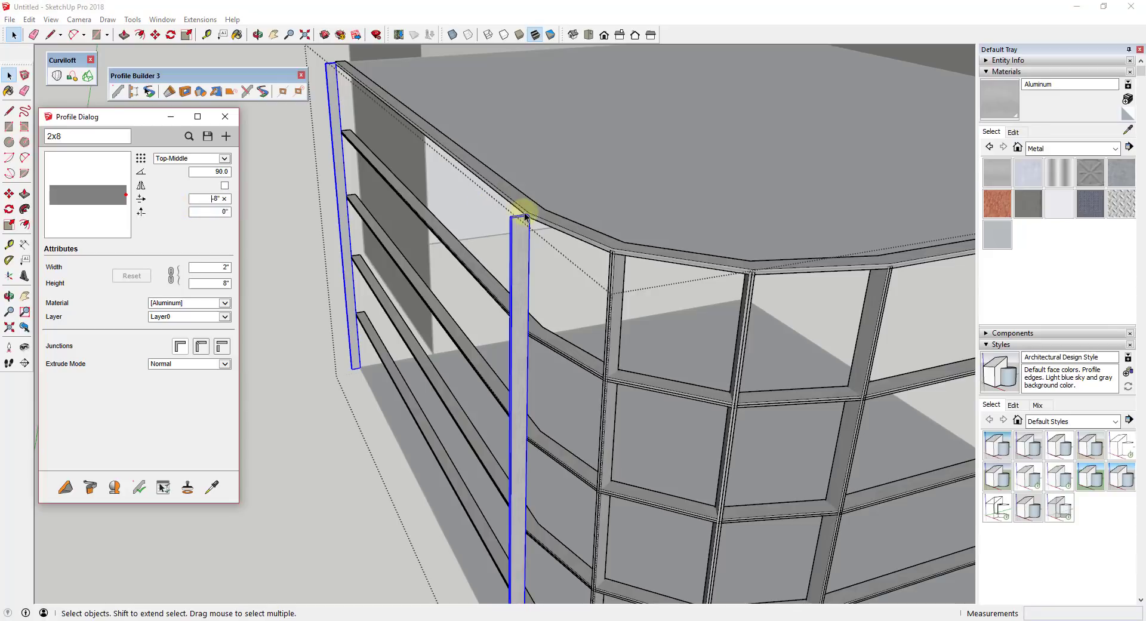
{"action": "left_click", "coordinate": [140, 488]}
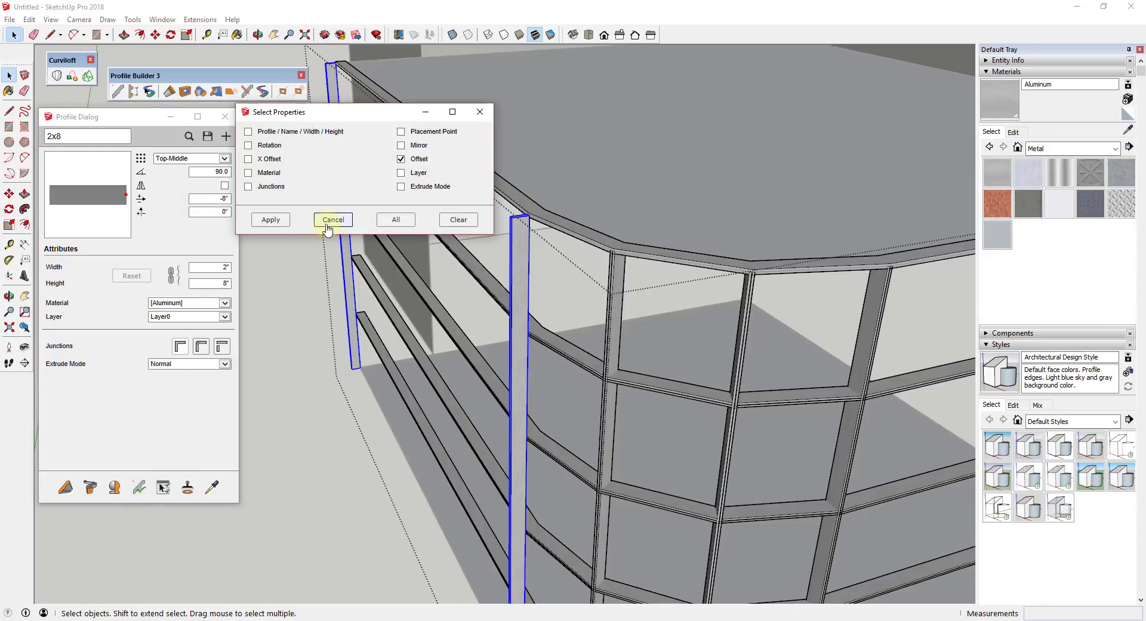
{"action": "left_click", "coordinate": [271, 218]}
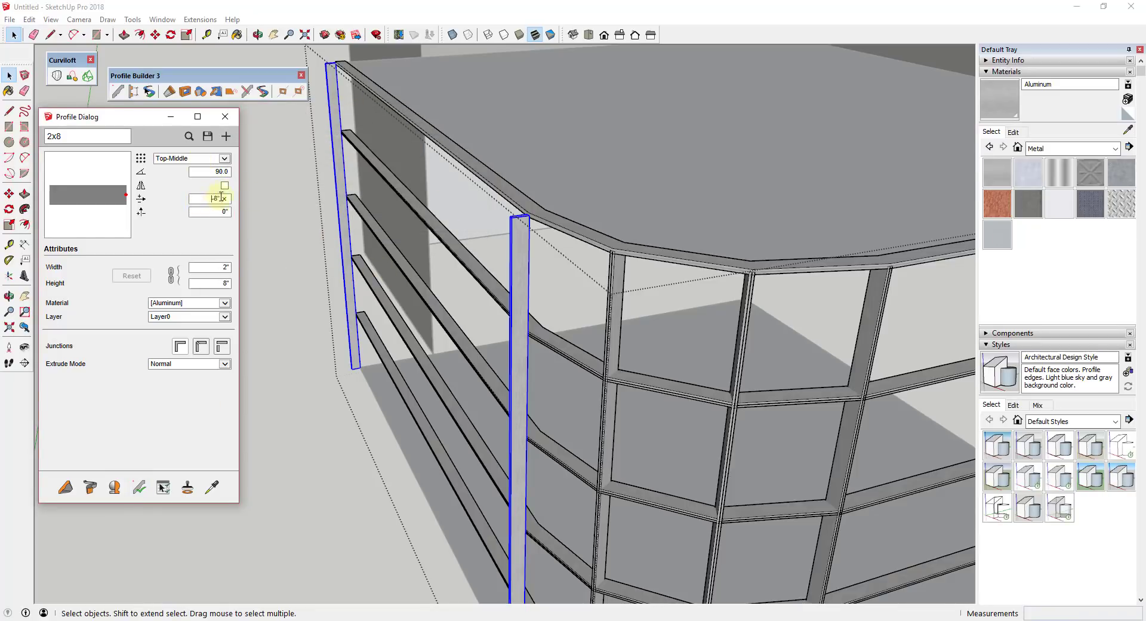
{"action": "left_click", "coordinate": [139, 487]}
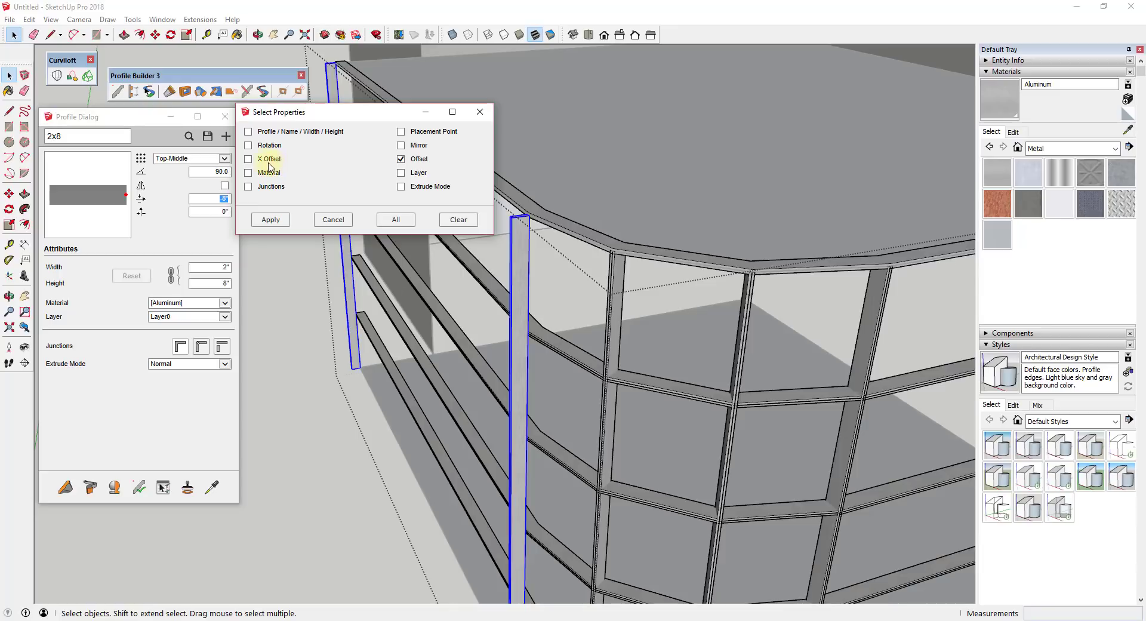
{"action": "left_click", "coordinate": [269, 216]}
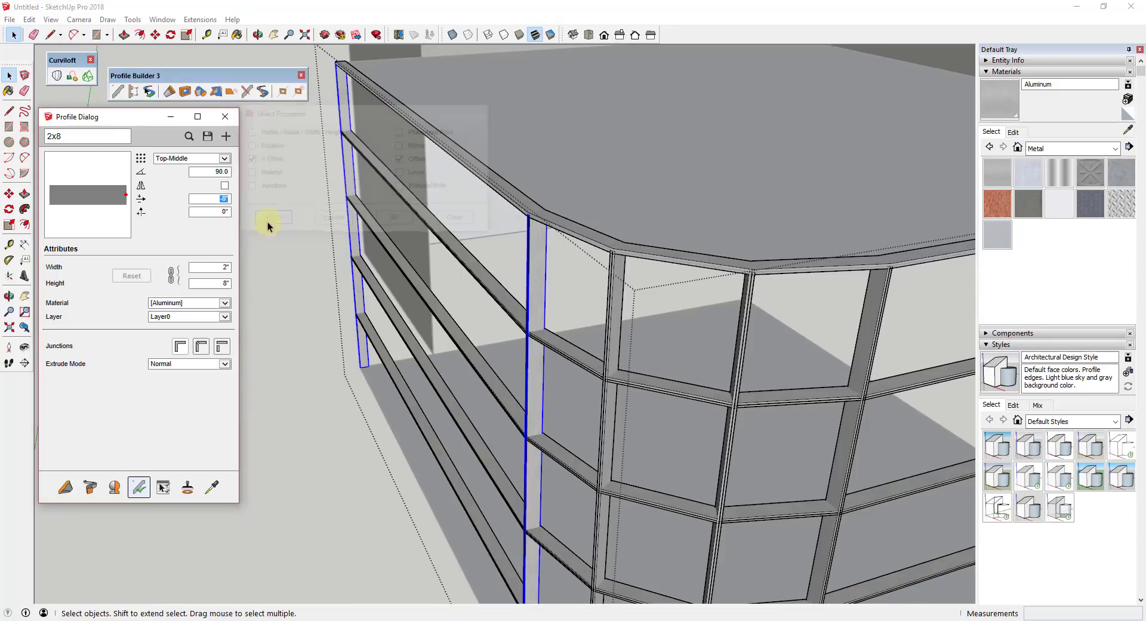
Deselect the vertical members and close the frame group
{"action": "middle_click_drag", "start_coordinate": [412, 288], "coordinate": [491, 225]}
{"action": "scroll", "coordinate": [491, 225], "scroll_direction": "down", "scroll_amount": 4}
{"action": "left_click", "coordinate": [743, 390]}
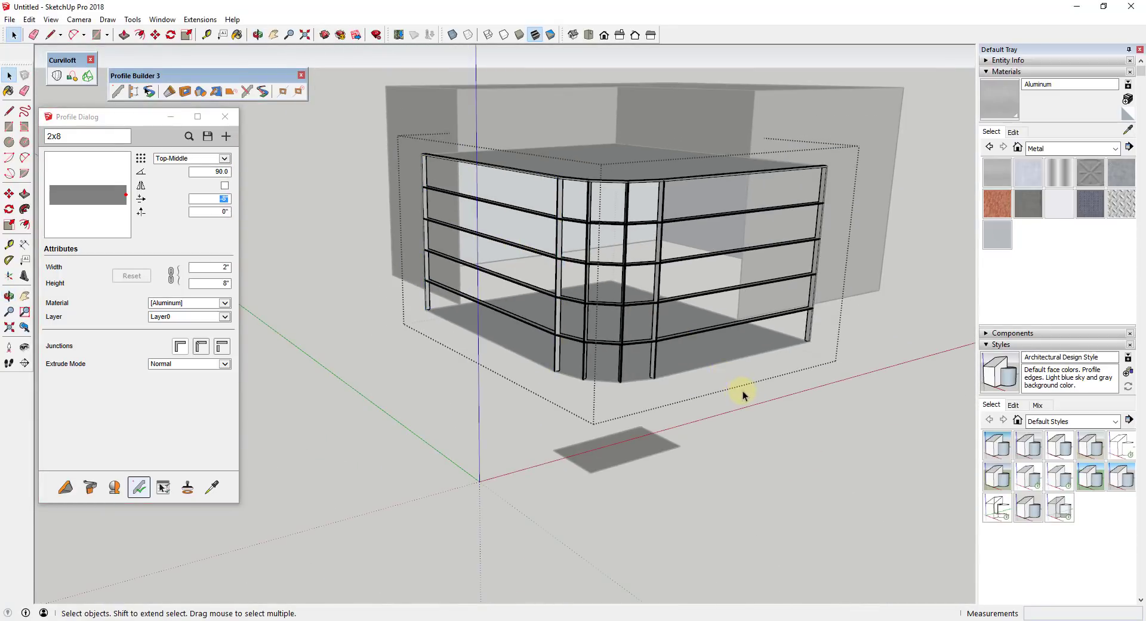
{"action": "middle_click_drag", "start_coordinate": [757, 340], "coordinate": [816, 337]}
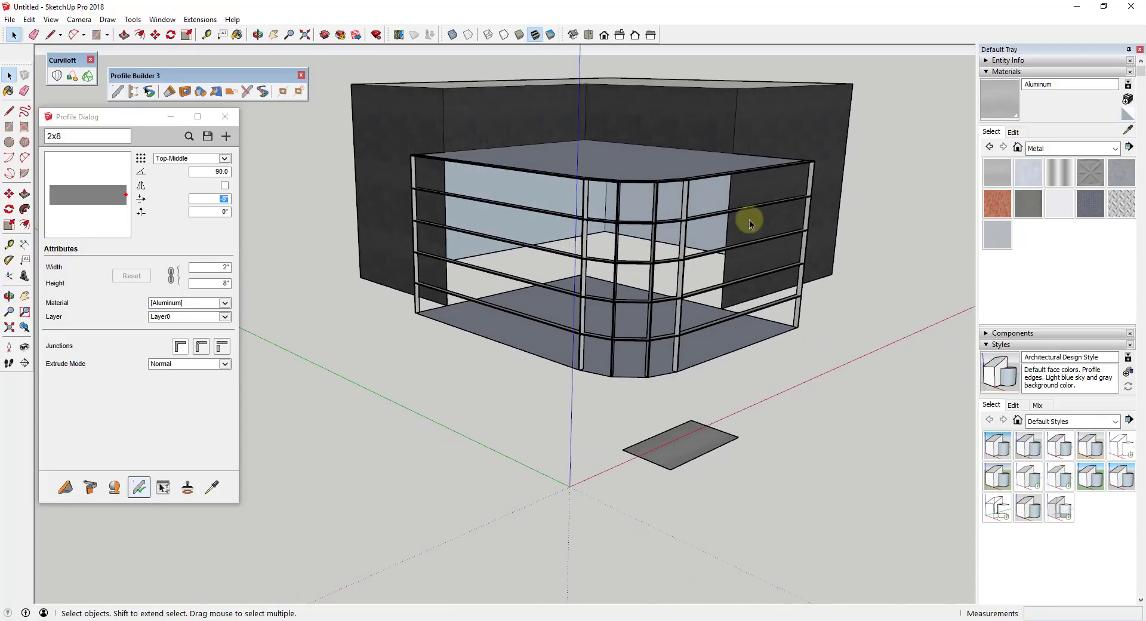
{"action": "scroll", "coordinate": [716, 218], "scroll_direction": "up", "scroll_amount": 3}
{"action": "mouse_move", "coordinate": [701, 217]}
{"action": "middle_mouse_down"}
{"action": "mouse_move", "coordinate": [656, 210]}
{"action": "mouse_move", "coordinate": [688, 209]}
{"action": "mouse_move", "coordinate": [706, 298]}
{"action": "mouse_move", "coordinate": [696, 212]}
{"action": "middle_mouse_up"}
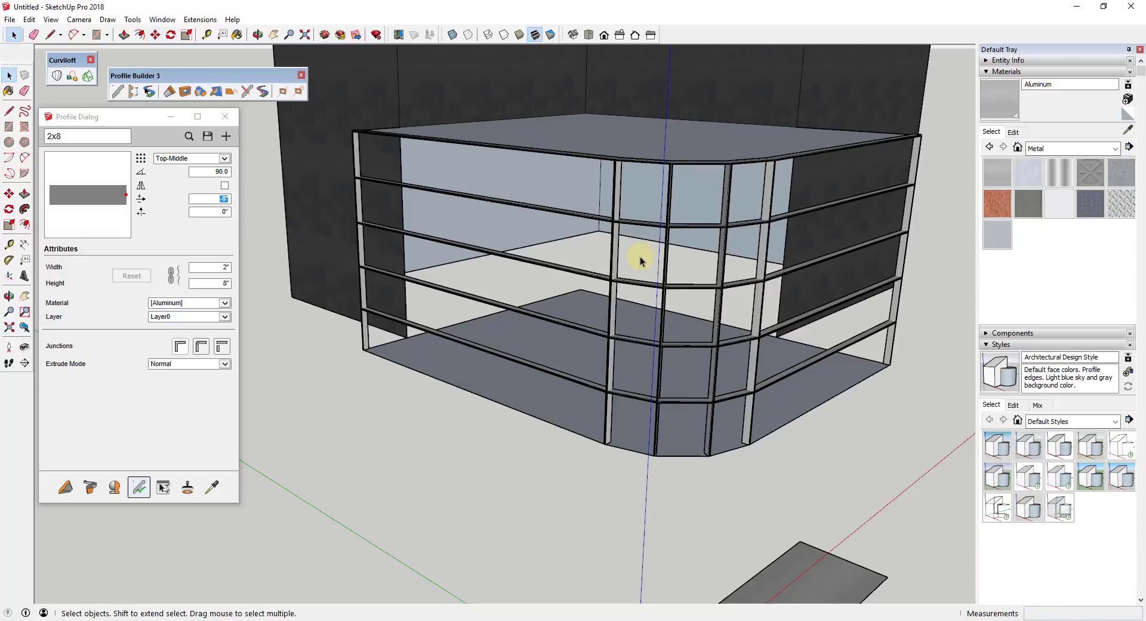
Unhide all hidden geometry to bring back the curved window surface
{"action": "left_click", "coordinate": [51, 19]}
{"action": "mouse_move", "coordinate": [29, 18]}
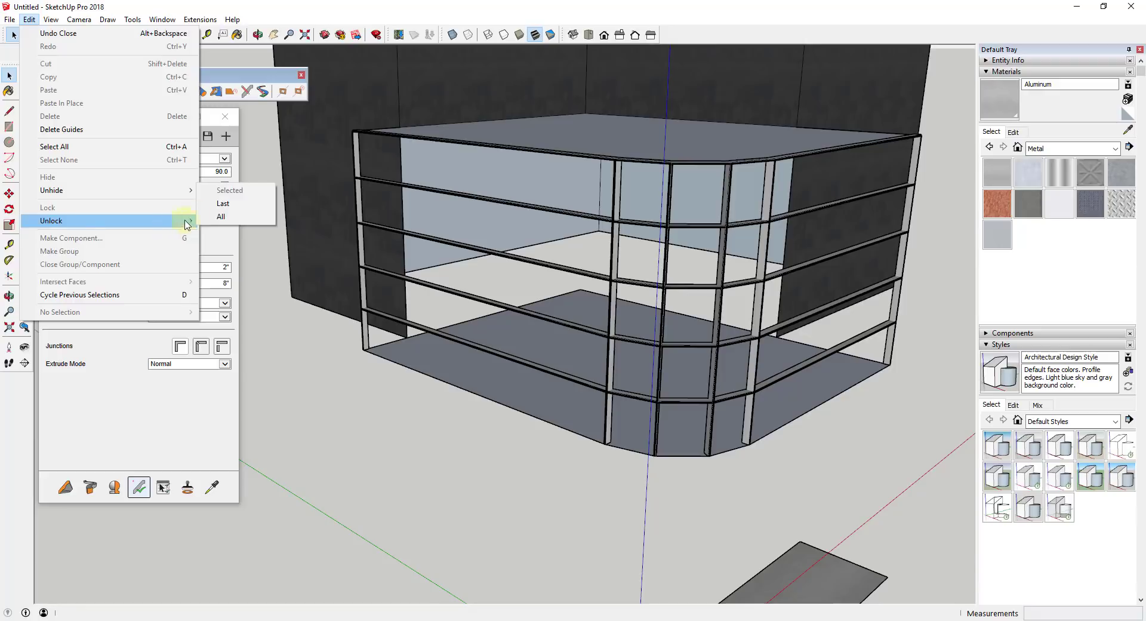
{"action": "mouse_move", "coordinate": [74, 190]}
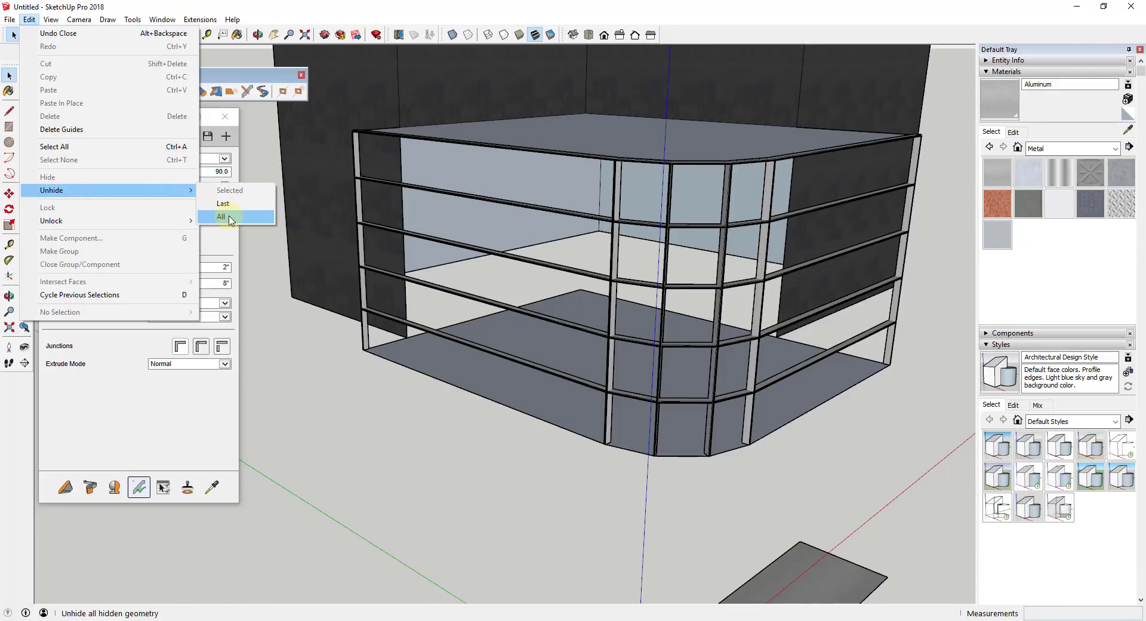
{"action": "left_click", "coordinate": [230, 219]}
{"action": "middle_click_drag", "start_coordinate": [657, 312], "coordinate": [790, 258]}
Paint all faces inside the curved window surface group with Translucent Glass Blue from Glass and Mirrors, and close the group
{"action": "left_click", "coordinate": [867, 231]}
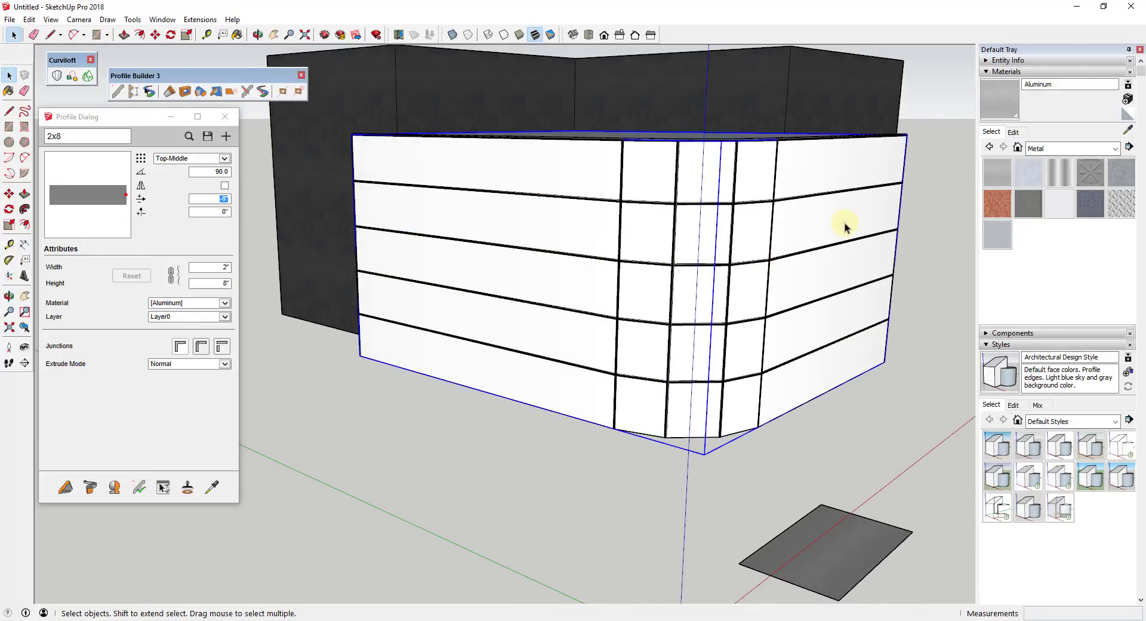
{"action": "double_click", "coordinate": [844, 226]}
{"action": "triple_click", "coordinate": [831, 220]}
{"action": "left_click", "coordinate": [1066, 148]}
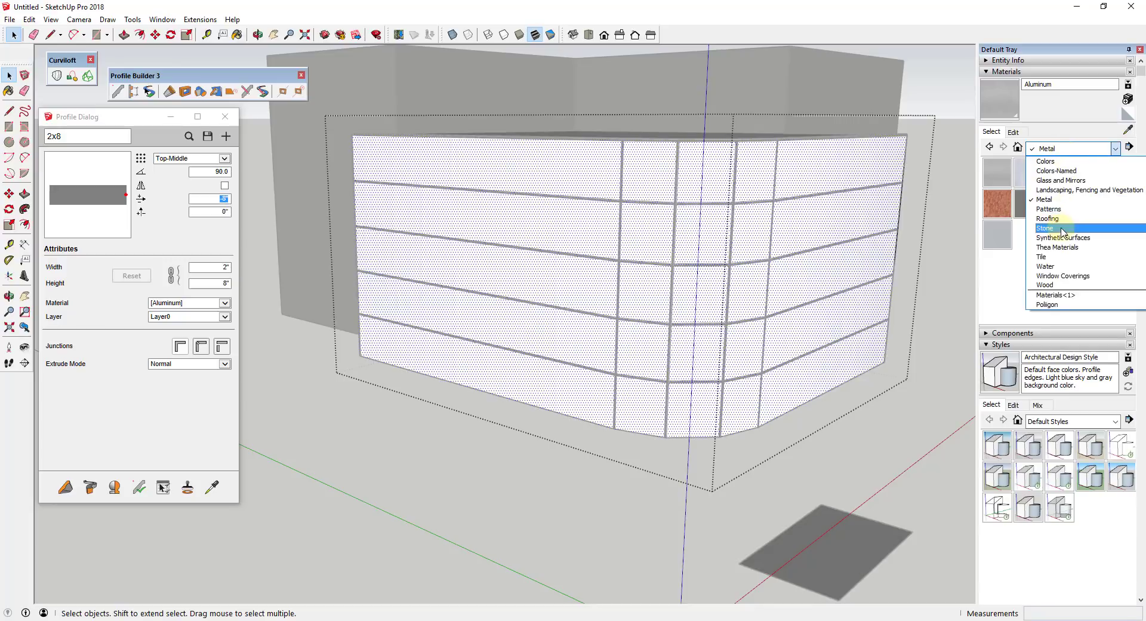
{"action": "left_click", "coordinate": [1060, 180]}
{"action": "left_click", "coordinate": [1090, 173]}
{"action": "left_click", "coordinate": [859, 334]}
{"action": "key", "text": "space"}
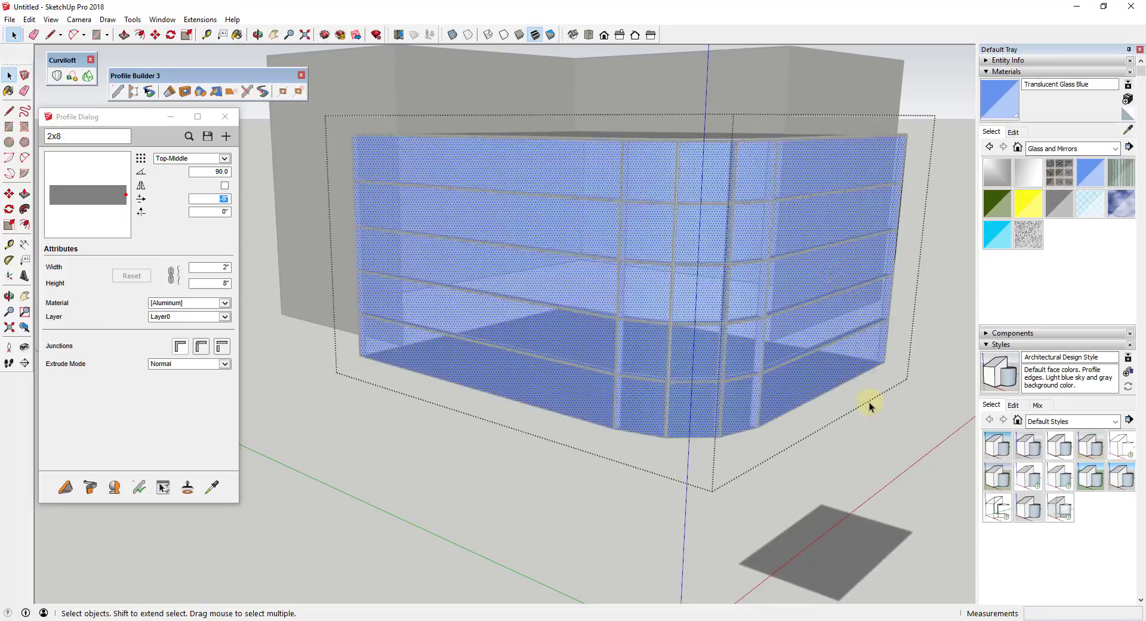
{"action": "left_click", "coordinate": [869, 403]}
{"action": "middle_click_drag", "start_coordinate": [869, 404], "coordinate": [819, 390]}
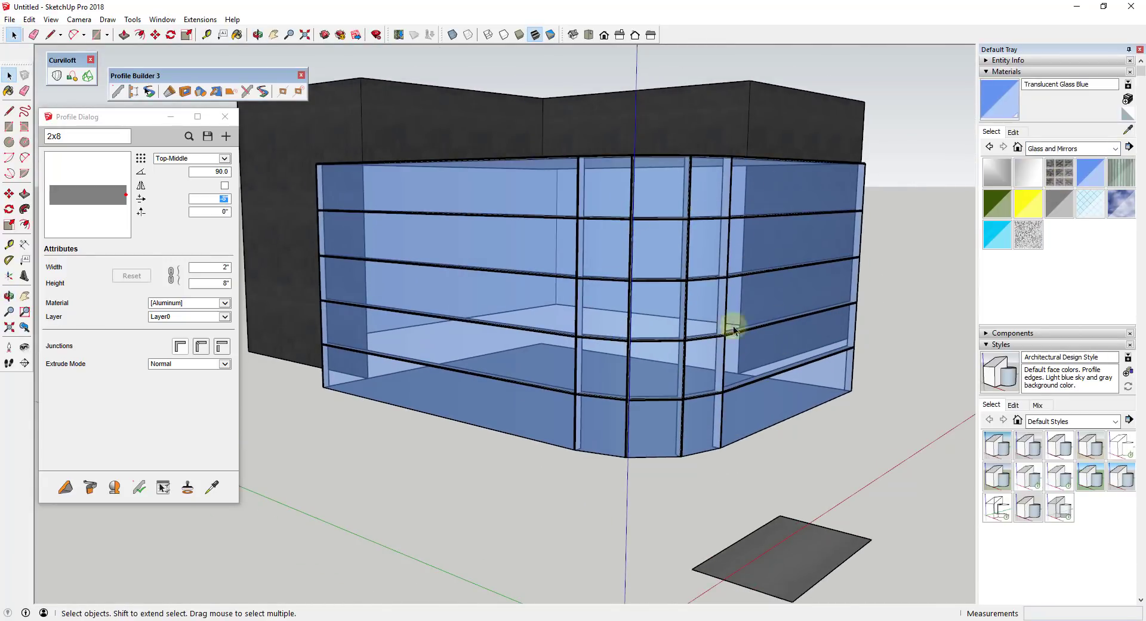
{"action": "middle_click_drag", "start_coordinate": [593, 301], "coordinate": [614, 325]}
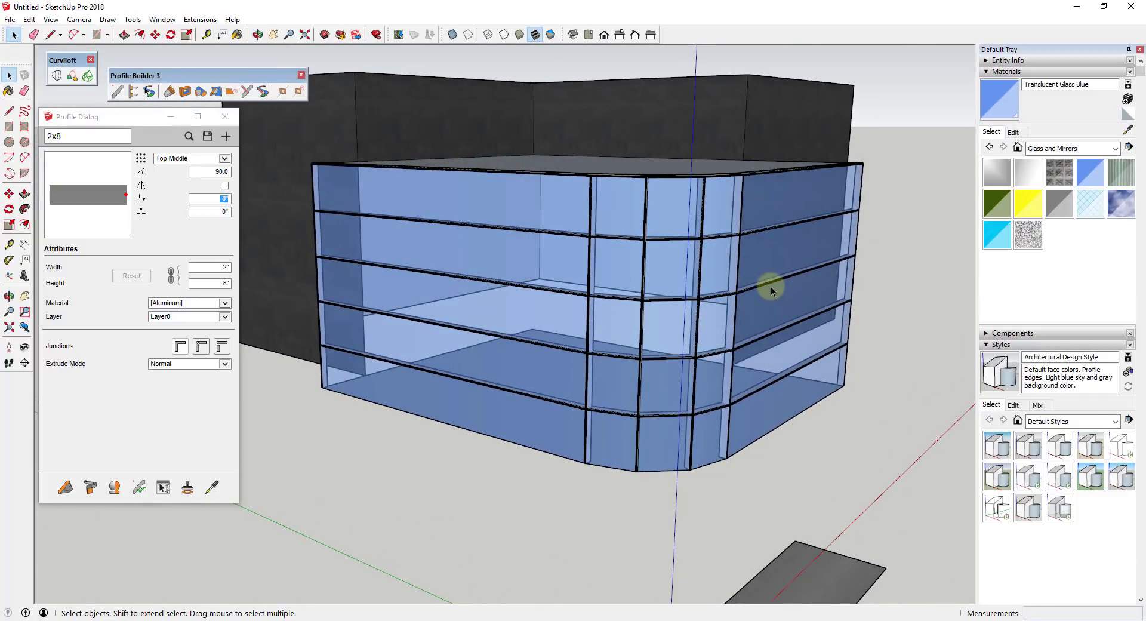